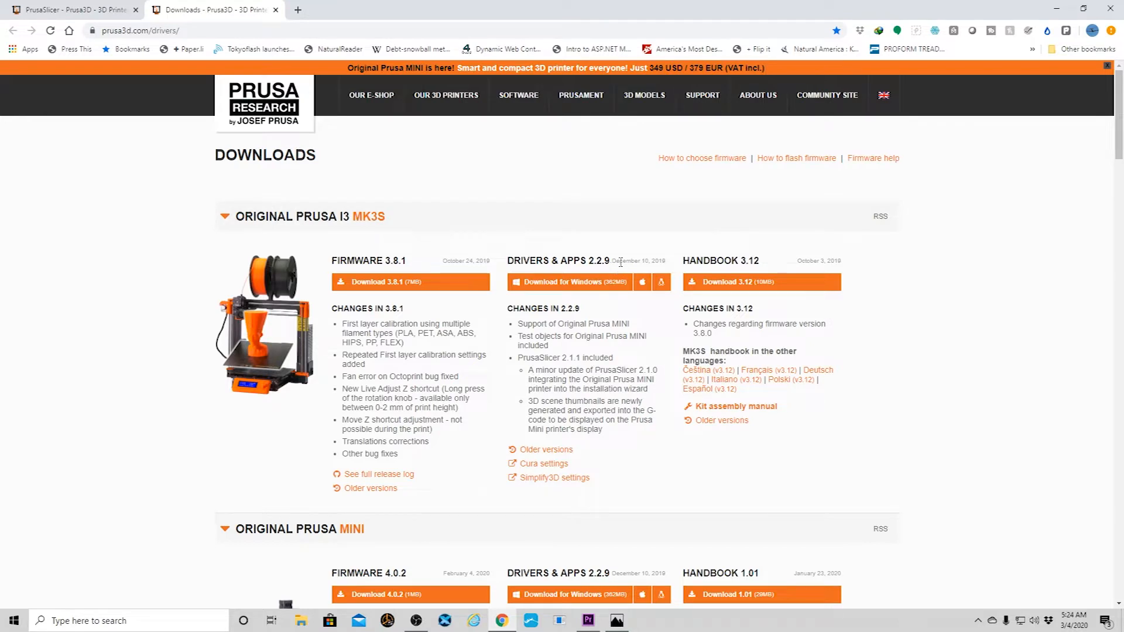
Download Drivers & Apps 2.2.9 for Windows under Original Prusa i3 MK3S and start its installer in English.
click(560, 283)
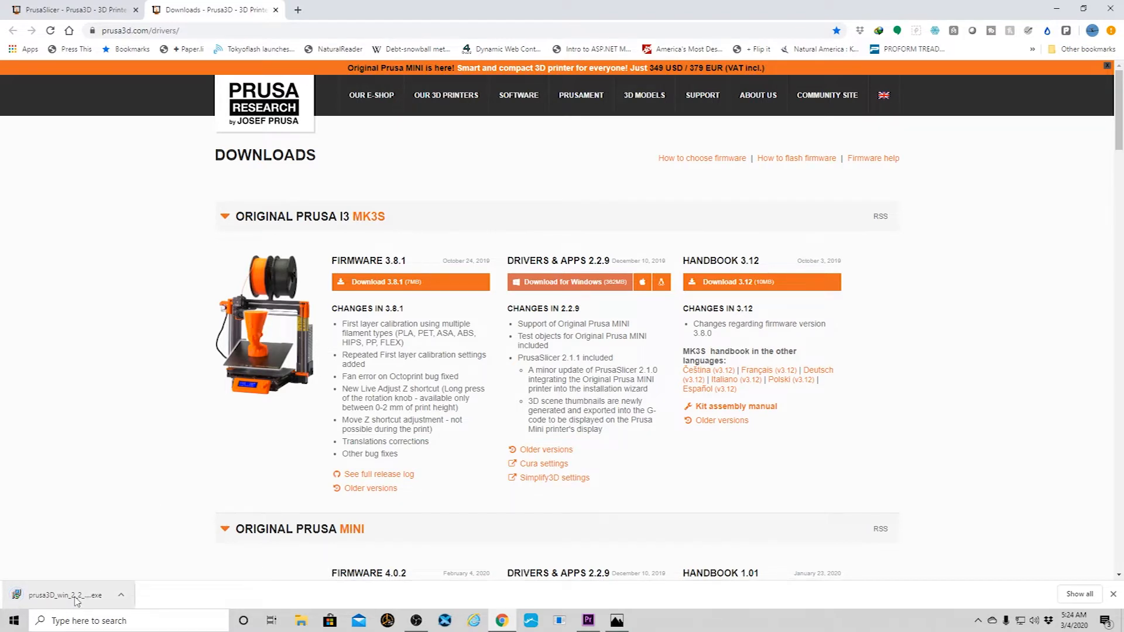
click(65, 595)
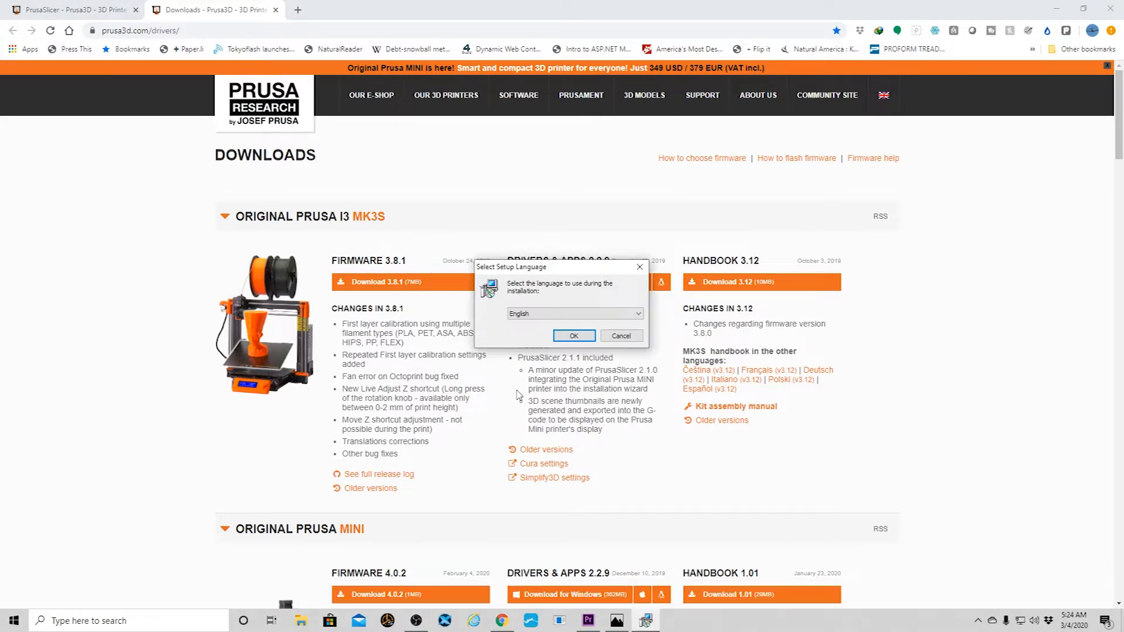
click(573, 336)
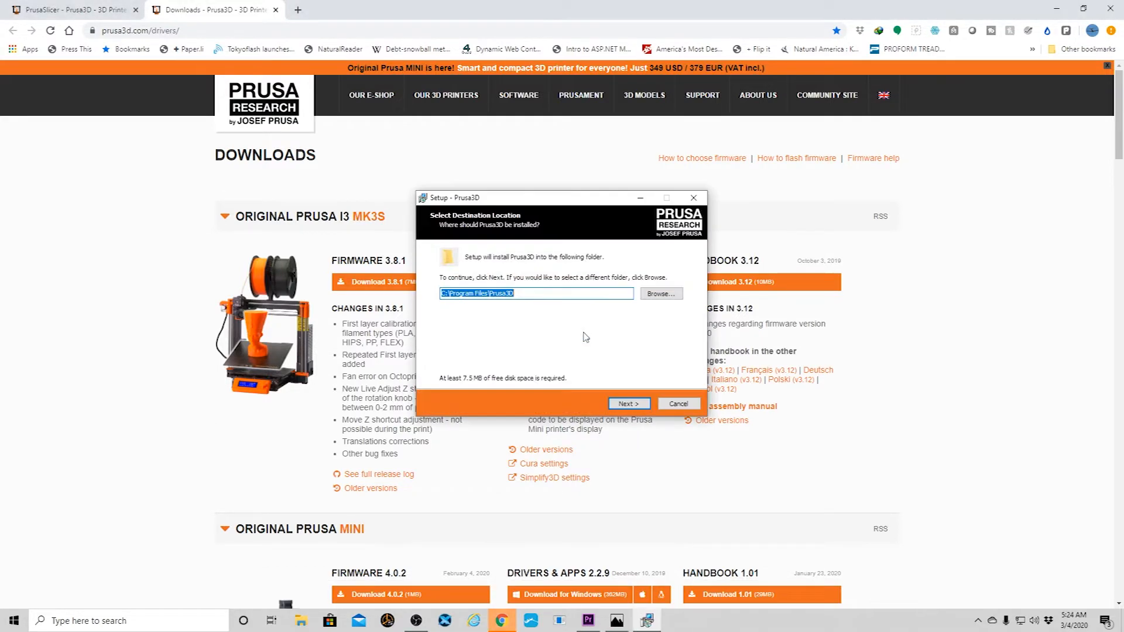
Install Prusa3D into the default folder with the Original Prusa MINI component set and a desktop shortcut, and finish the setup.
click(628, 403)
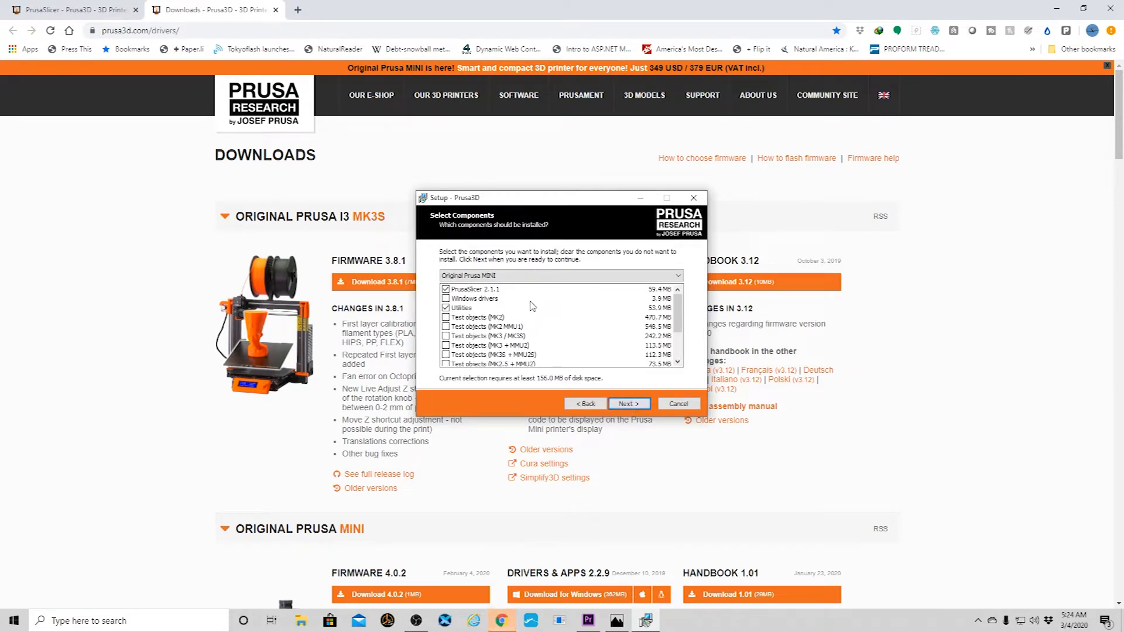
click(628, 403)
click(628, 404)
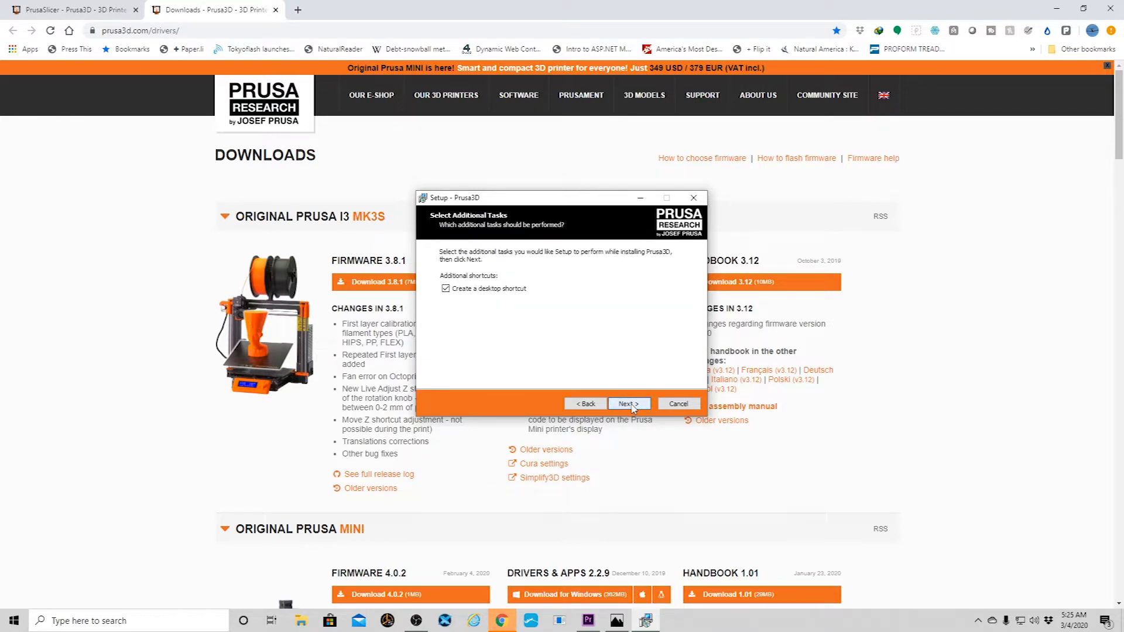
click(627, 404)
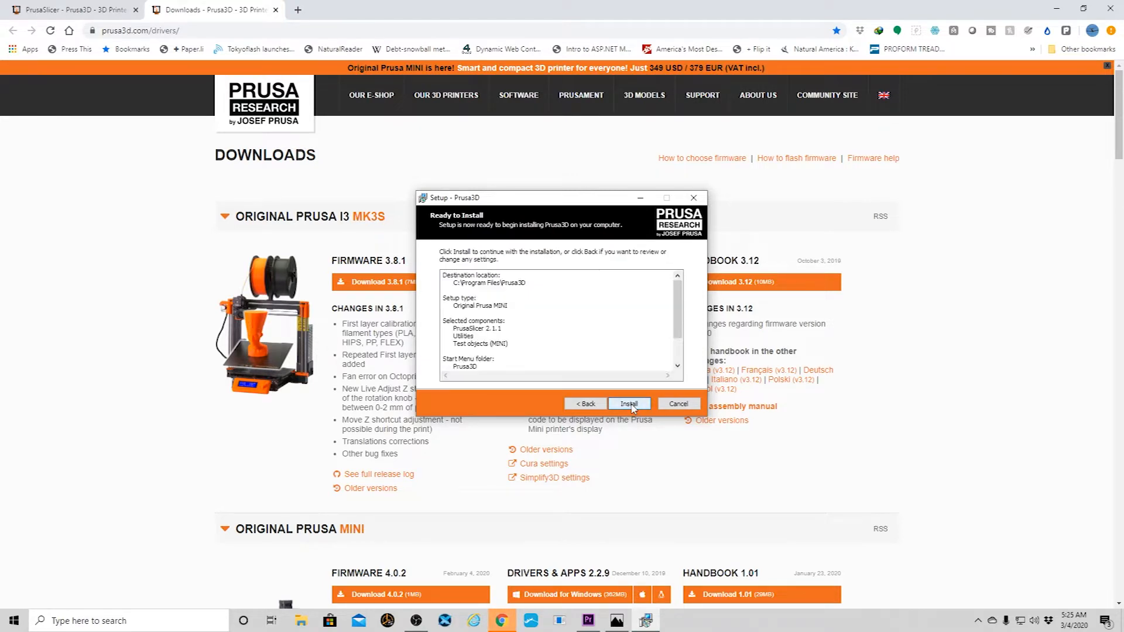
click(629, 404)
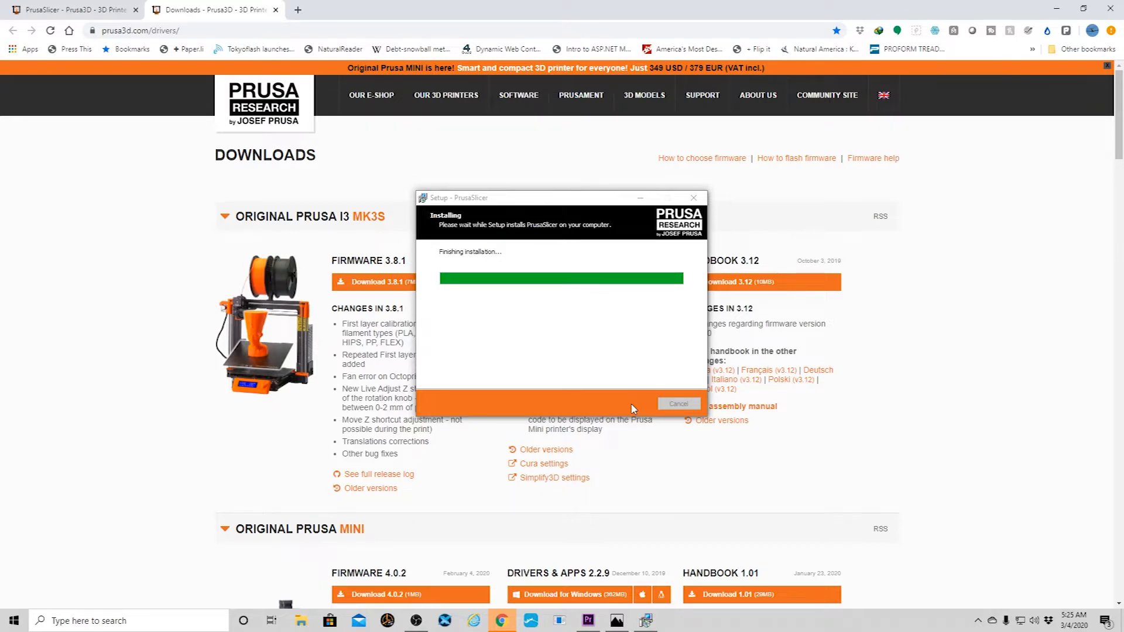
click(630, 406)
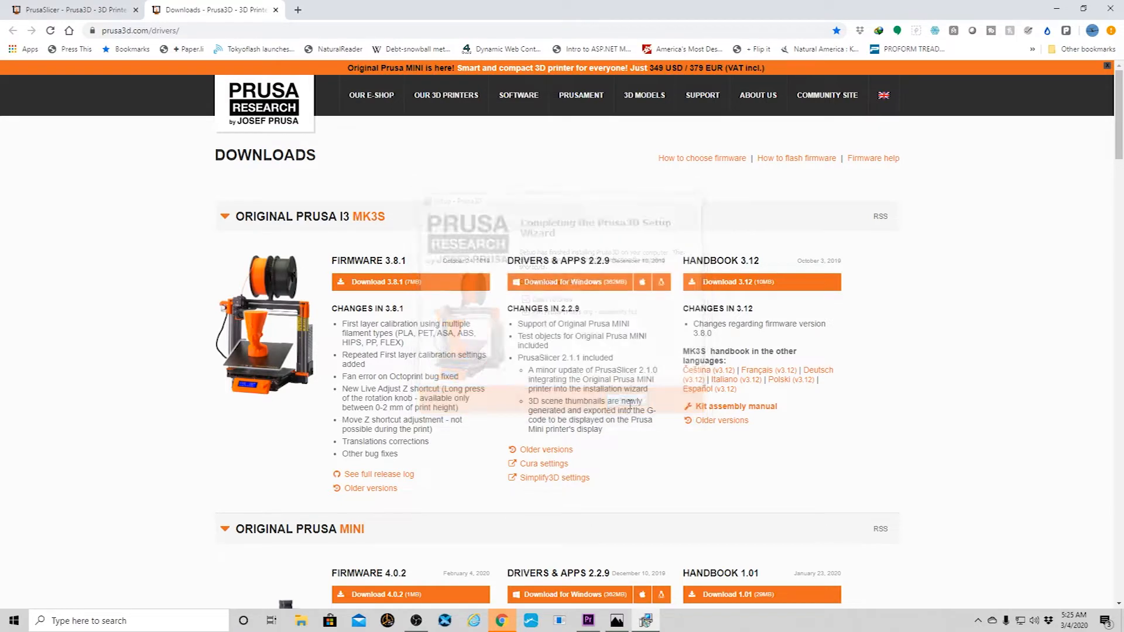
Launch PrusaSlicer from the desktop and complete its Configuration Wizard with the Original Prusa SL1 printer added.
click(1118, 5)
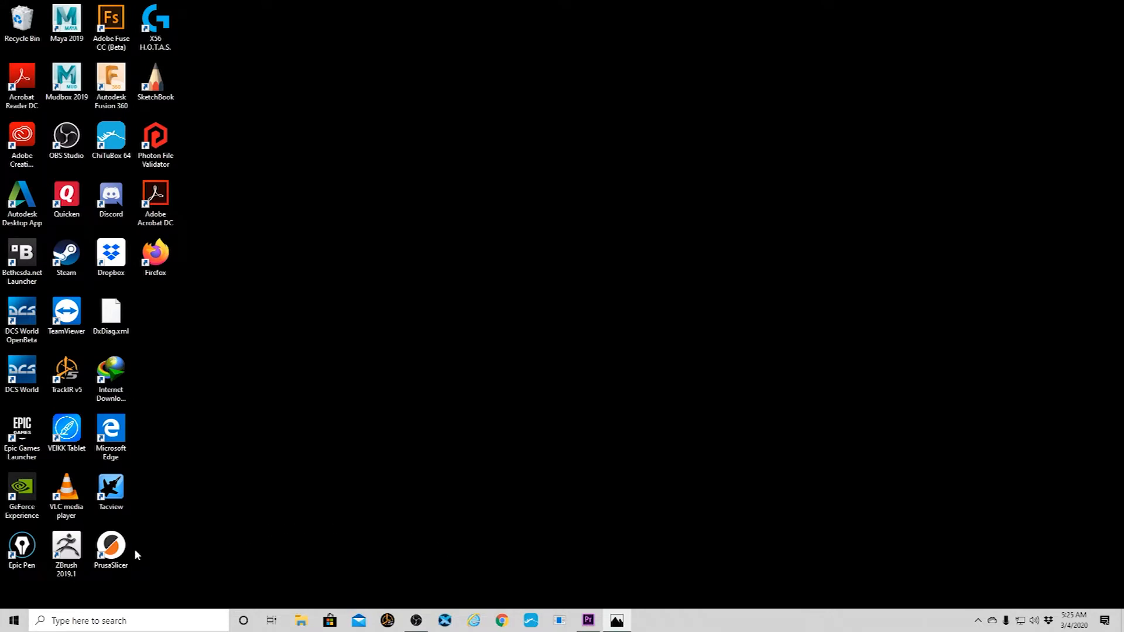
click(112, 547)
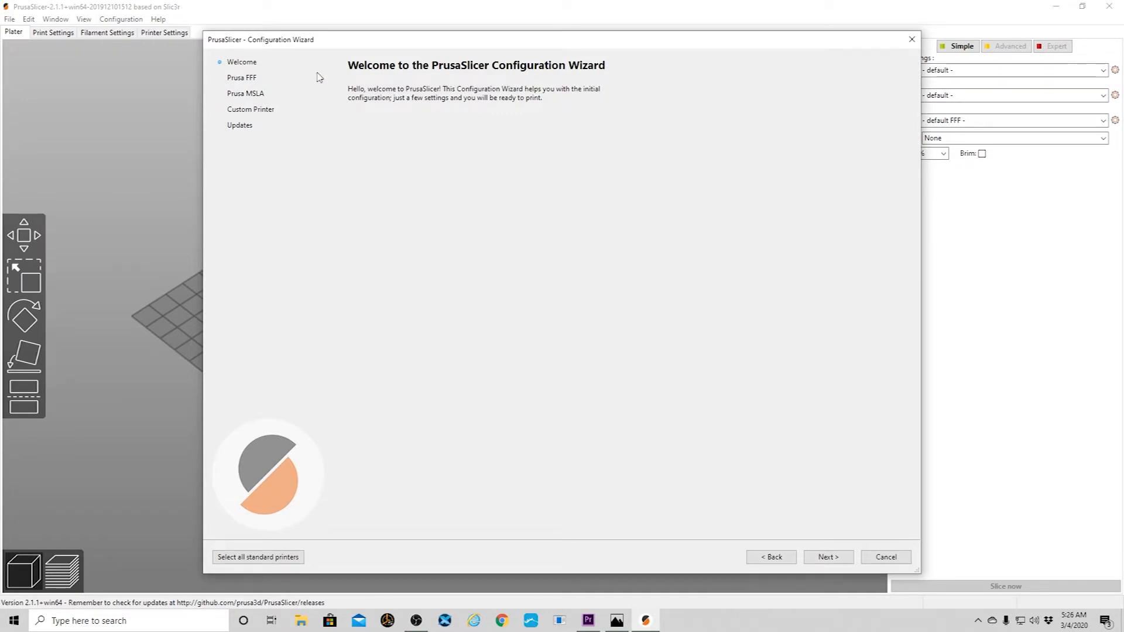
click(245, 96)
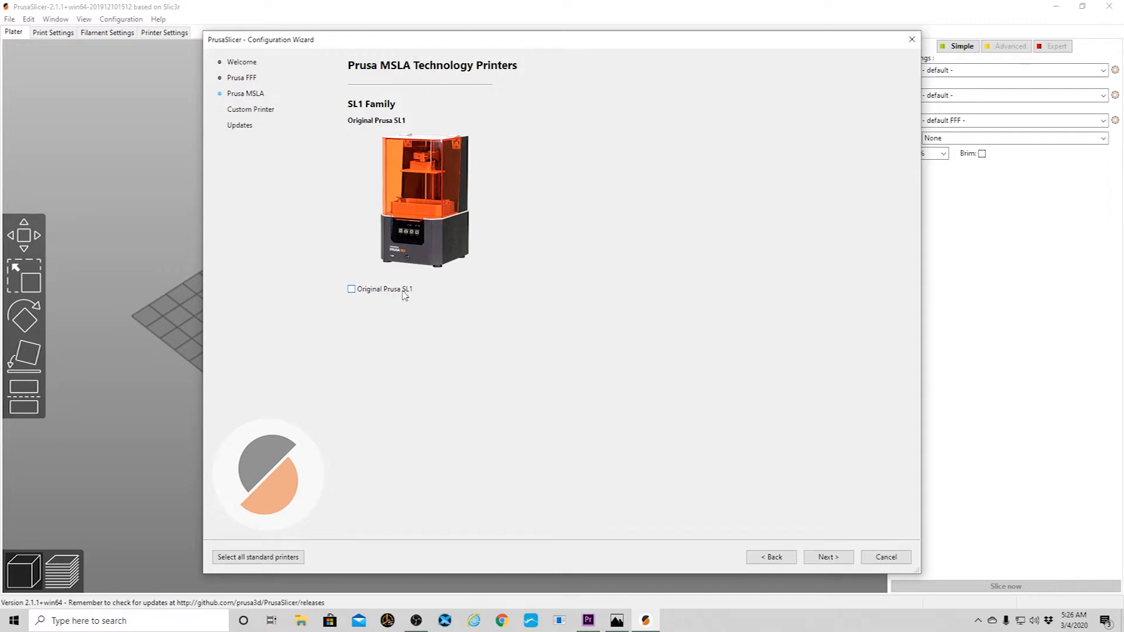
click(352, 289)
click(826, 557)
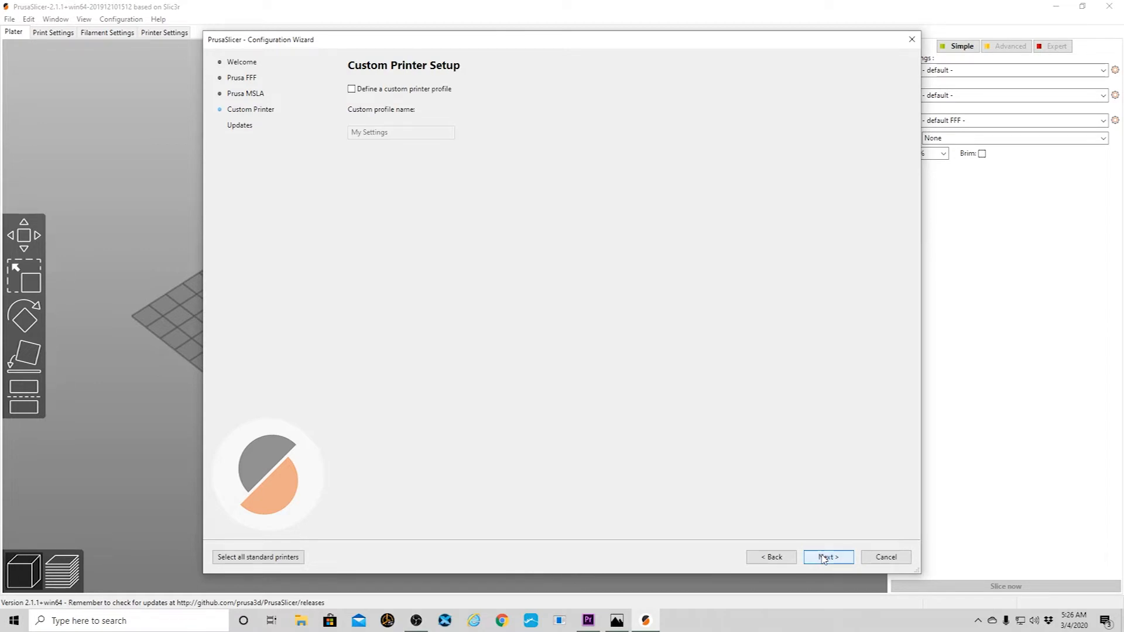
click(824, 558)
click(827, 556)
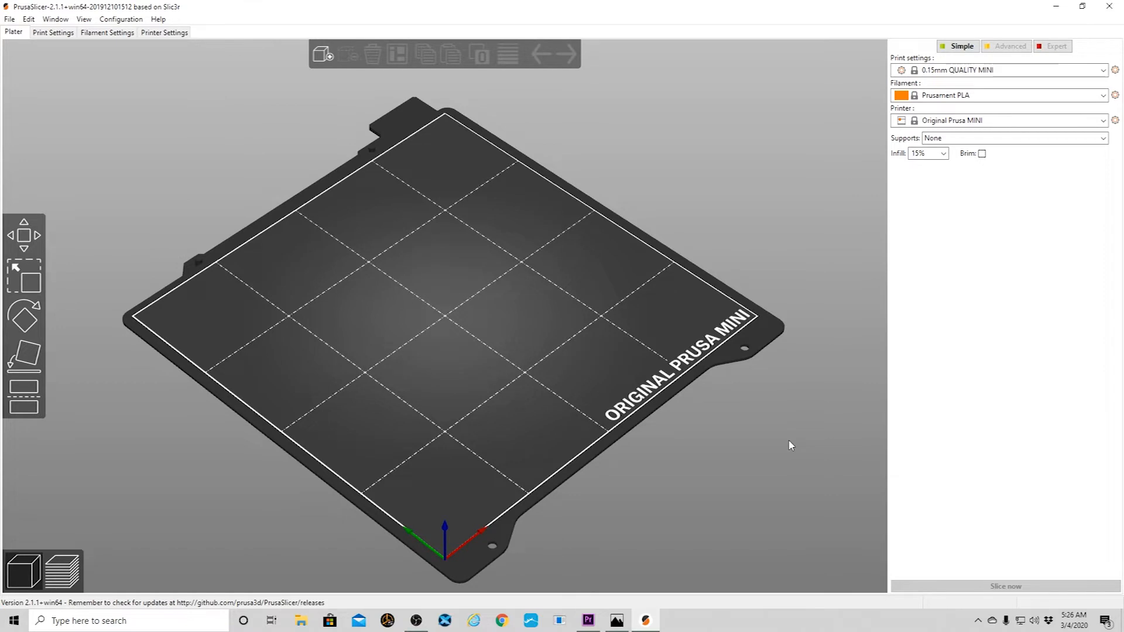
Choose the Original Prusa SL1 printer preset and switch the settings to Expert mode.
click(157, 34)
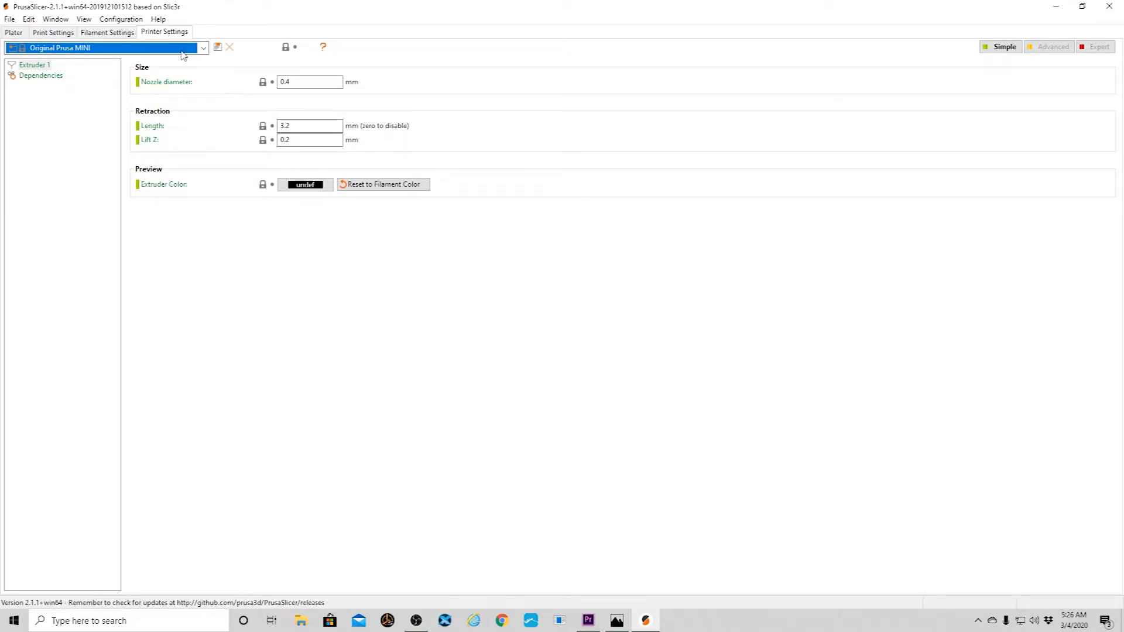
click(203, 48)
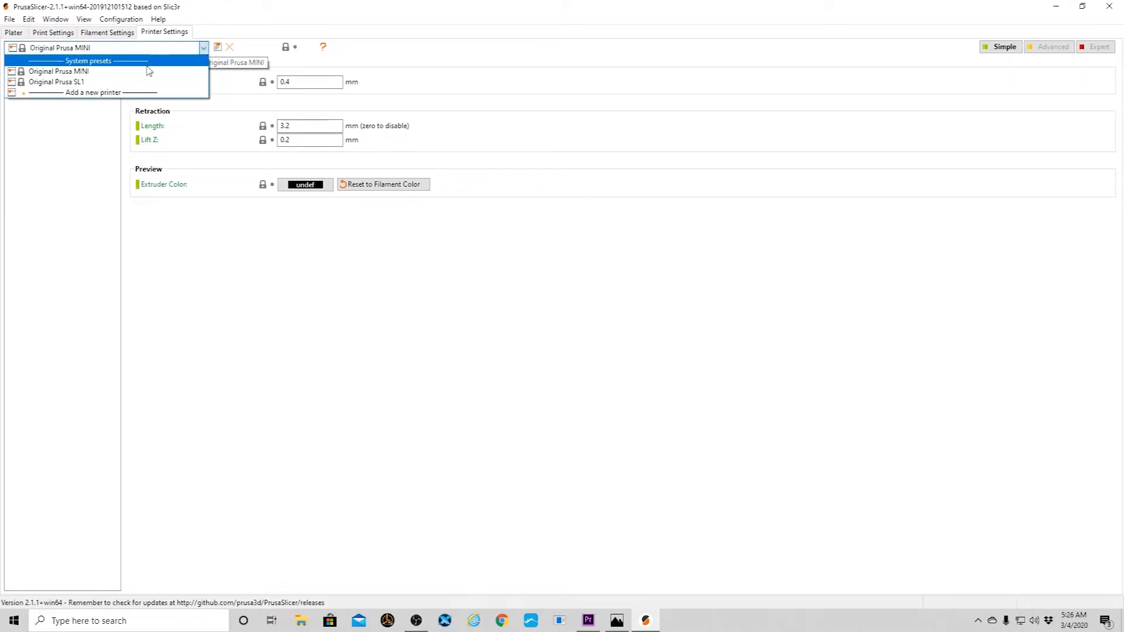
click(91, 83)
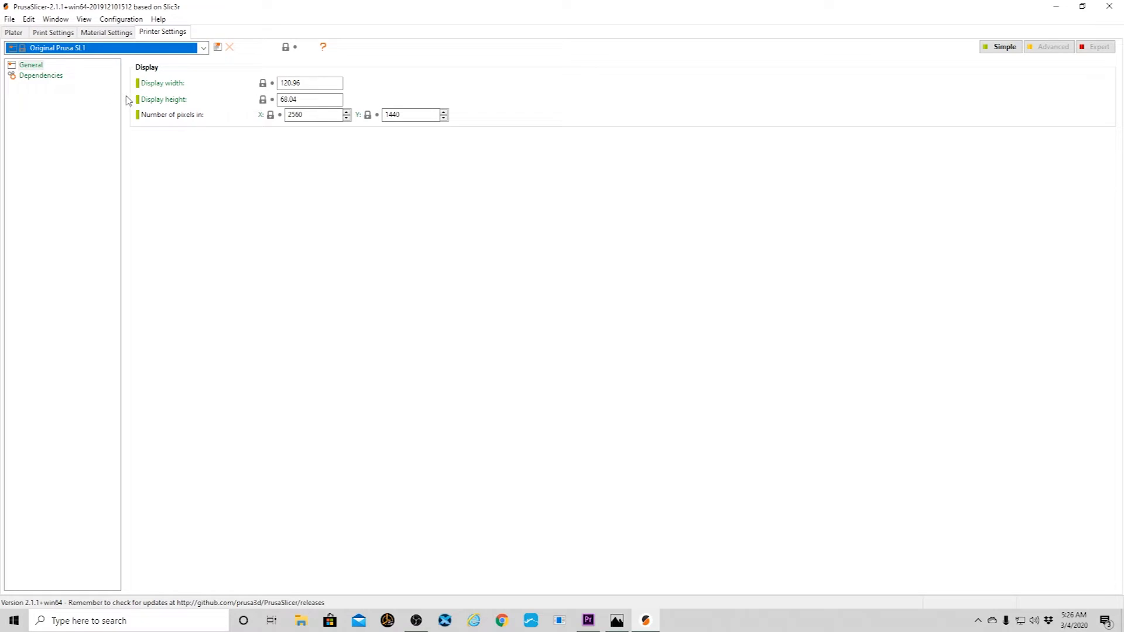
click(1094, 48)
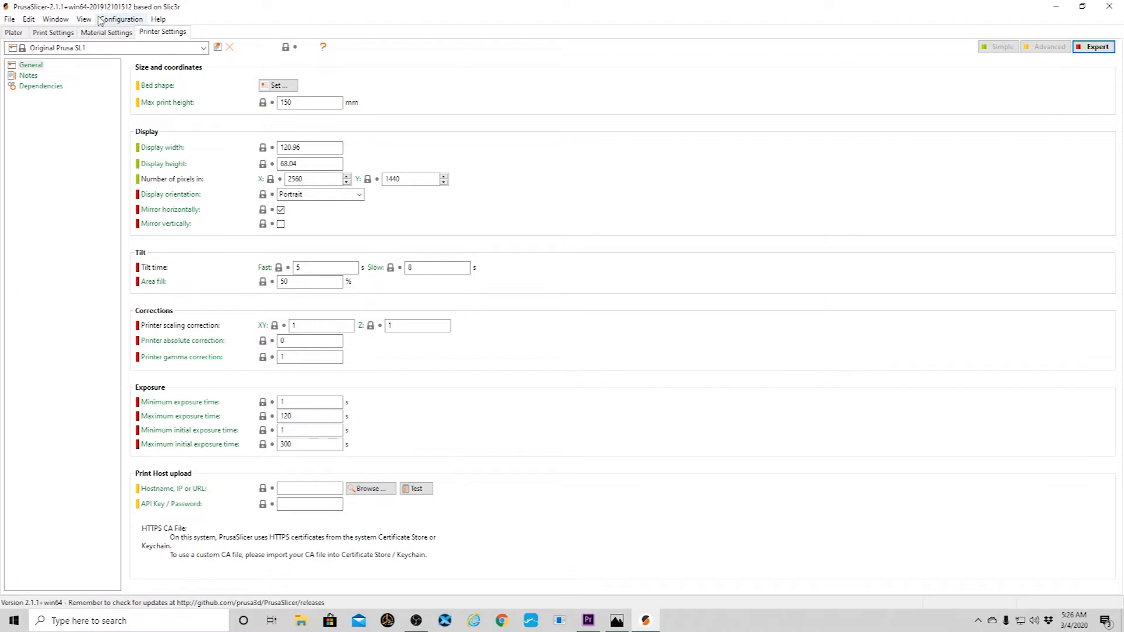
Check that the material and print settings are in Expert mode, and view the SL1 print bed.
click(106, 33)
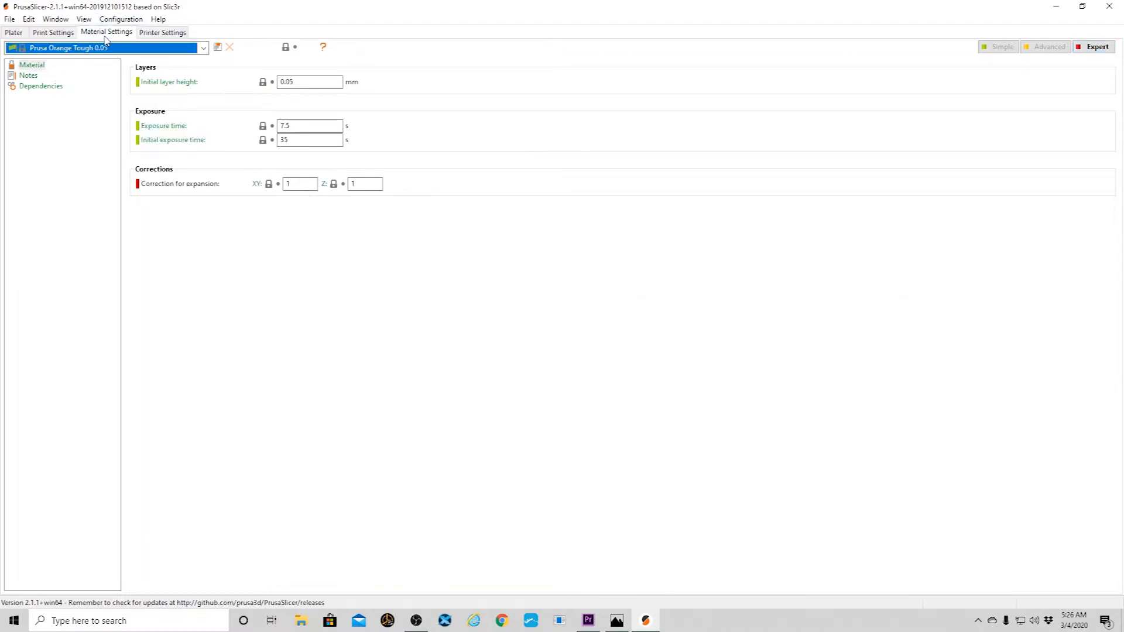
click(1092, 48)
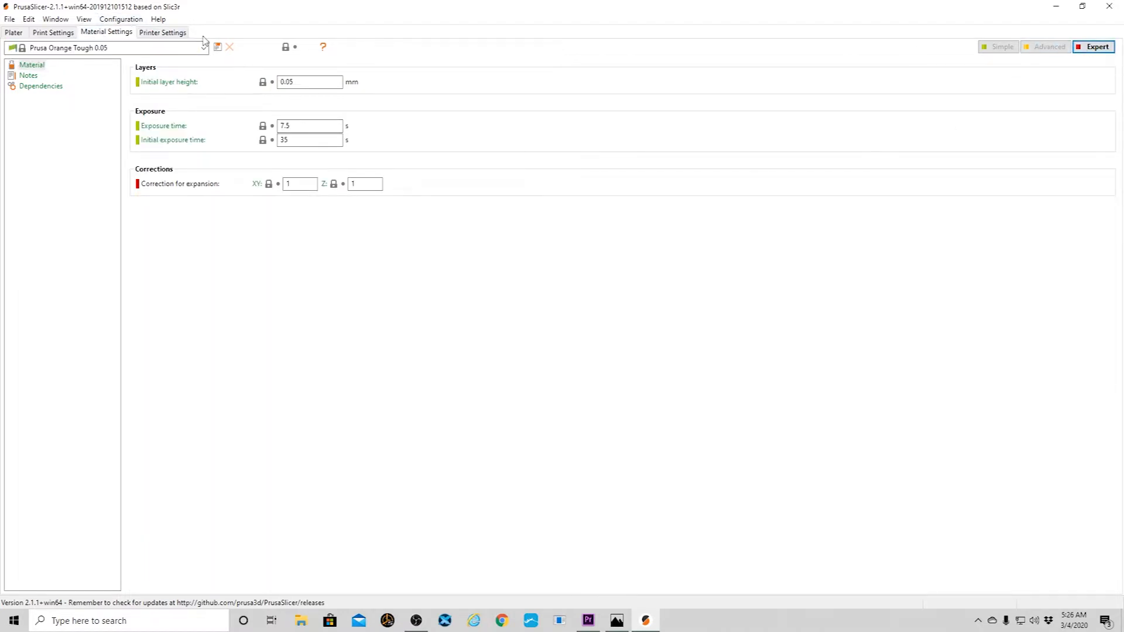
click(53, 34)
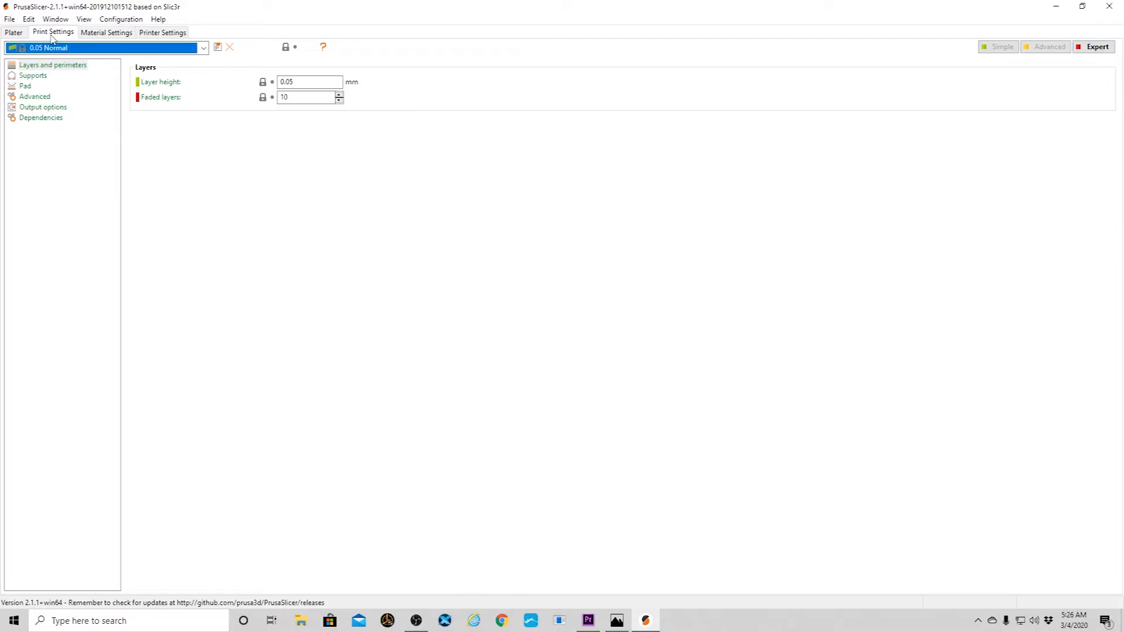
click(1092, 51)
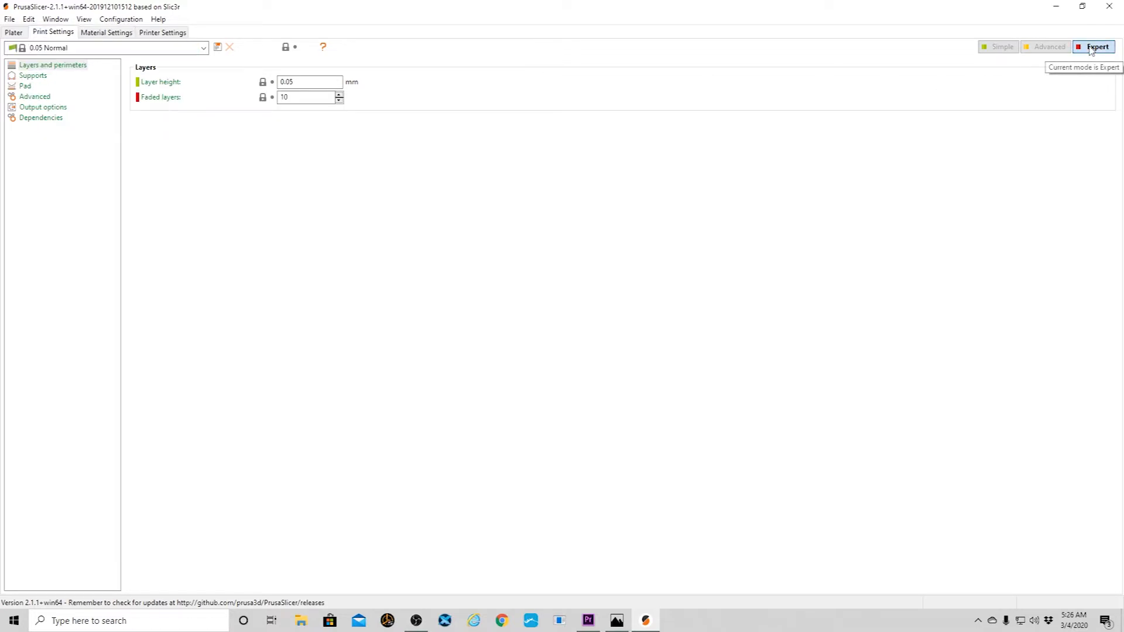
click(13, 33)
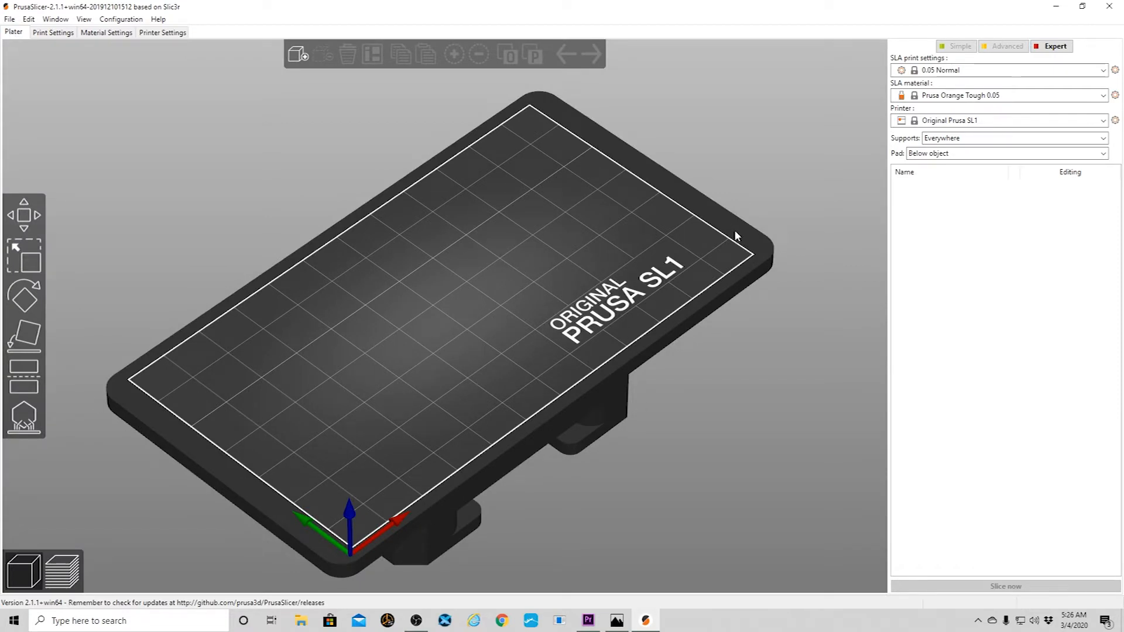
Set the support head front diameter and support head penetration to 0.1 mm in the 0.05 Normal print profile.
click(53, 32)
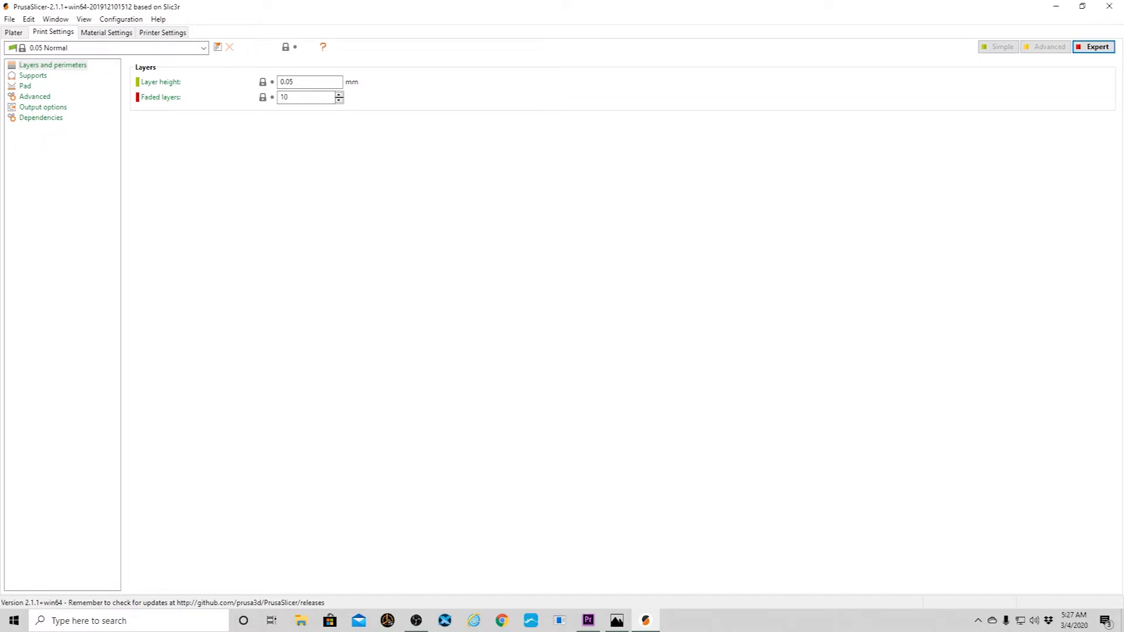
key(alt+Tab)
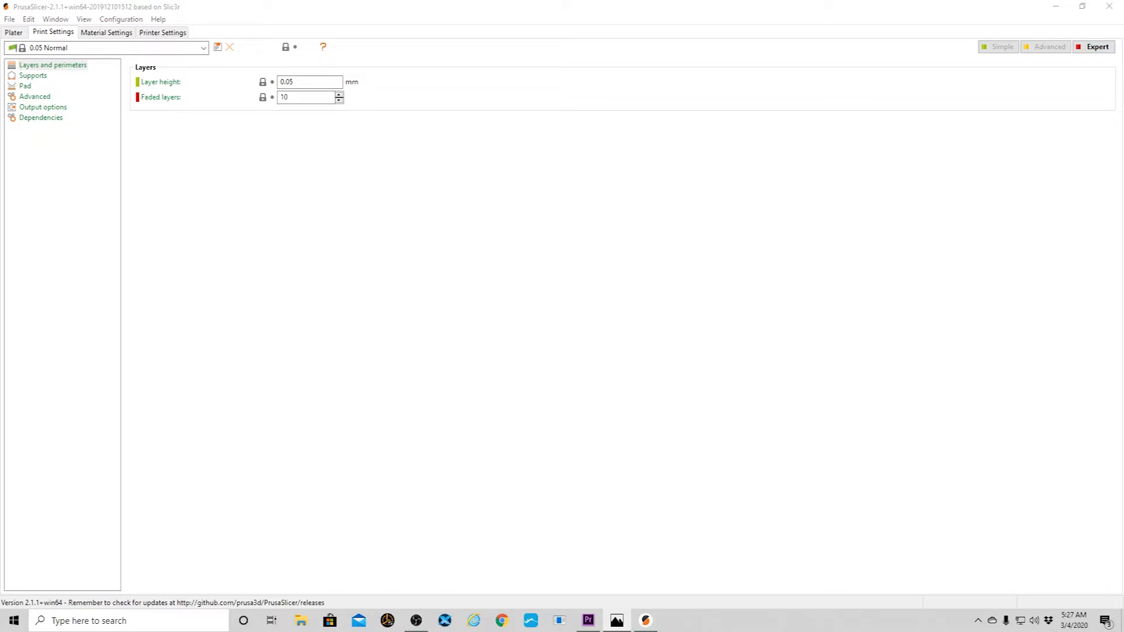
click(31, 77)
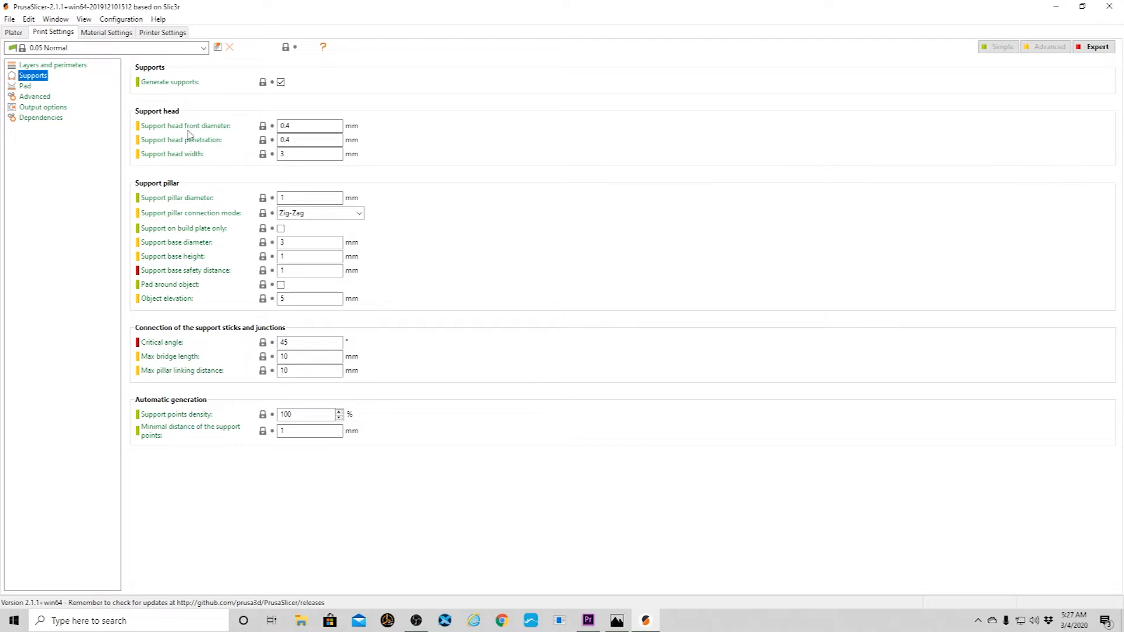
click(287, 126)
text(.1)
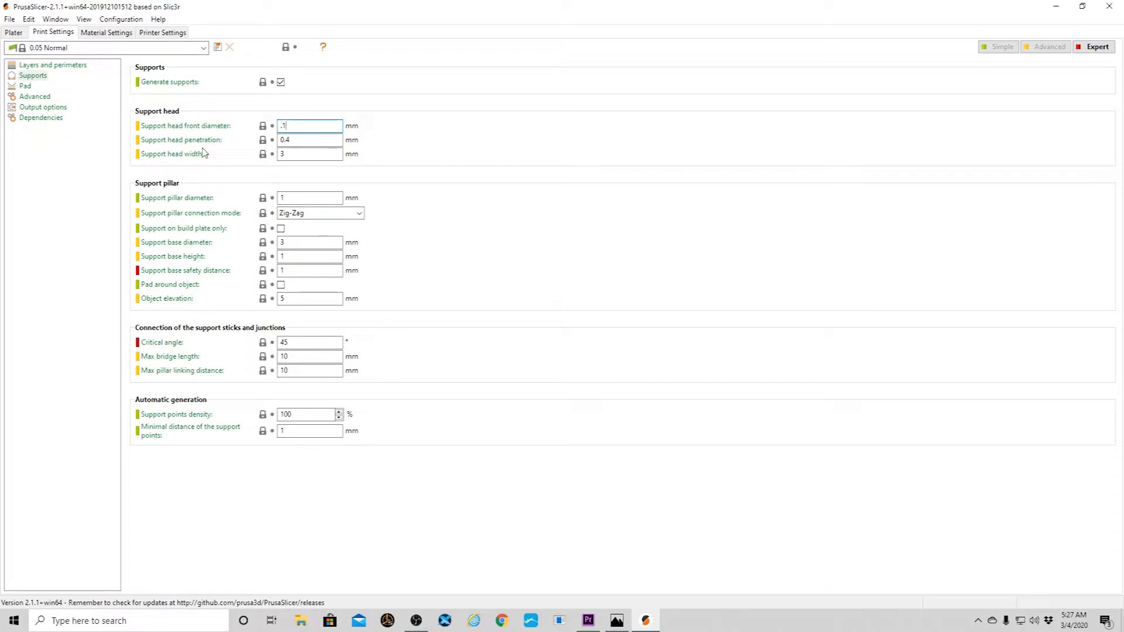
click(294, 140)
text(.)
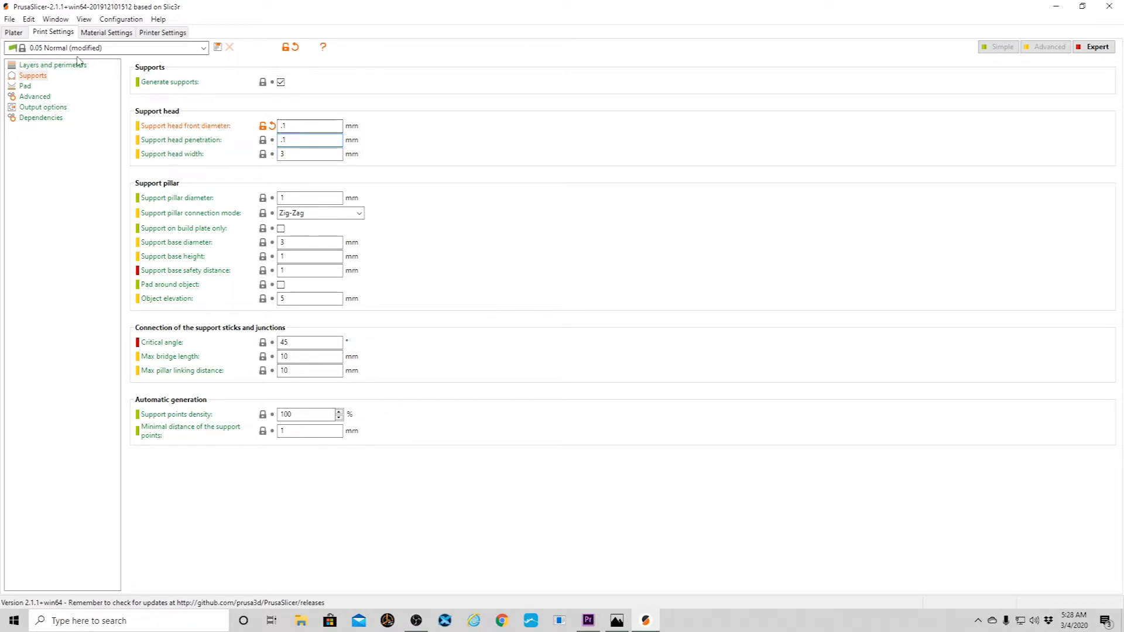
Review the pad and material settings, and set the SL1 printer's max print height to 155 mm.
click(26, 86)
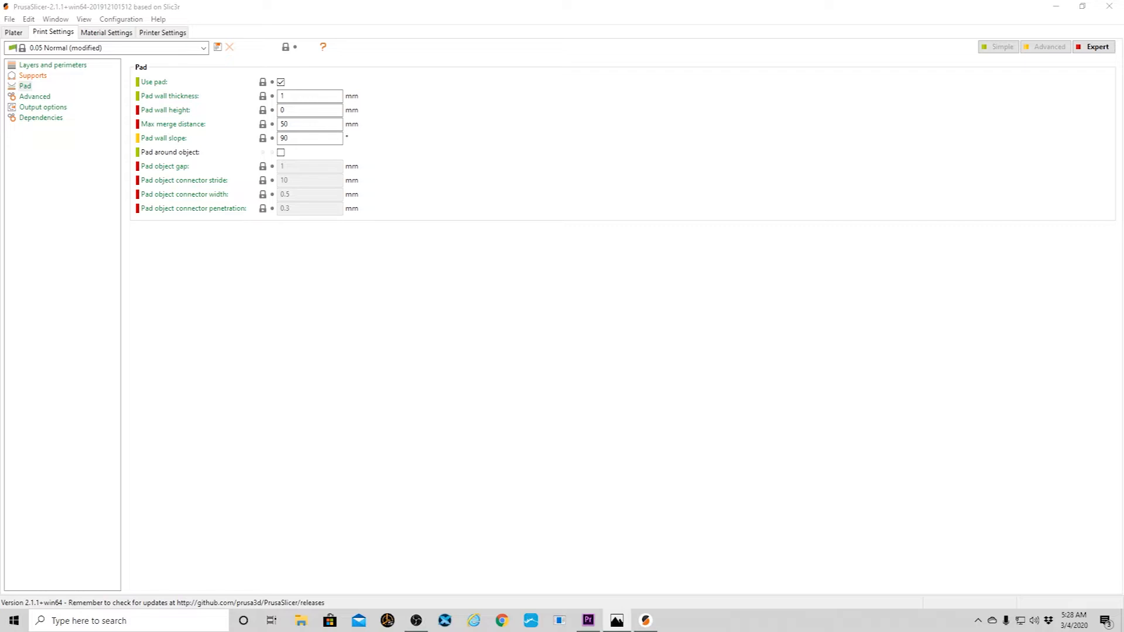
click(120, 34)
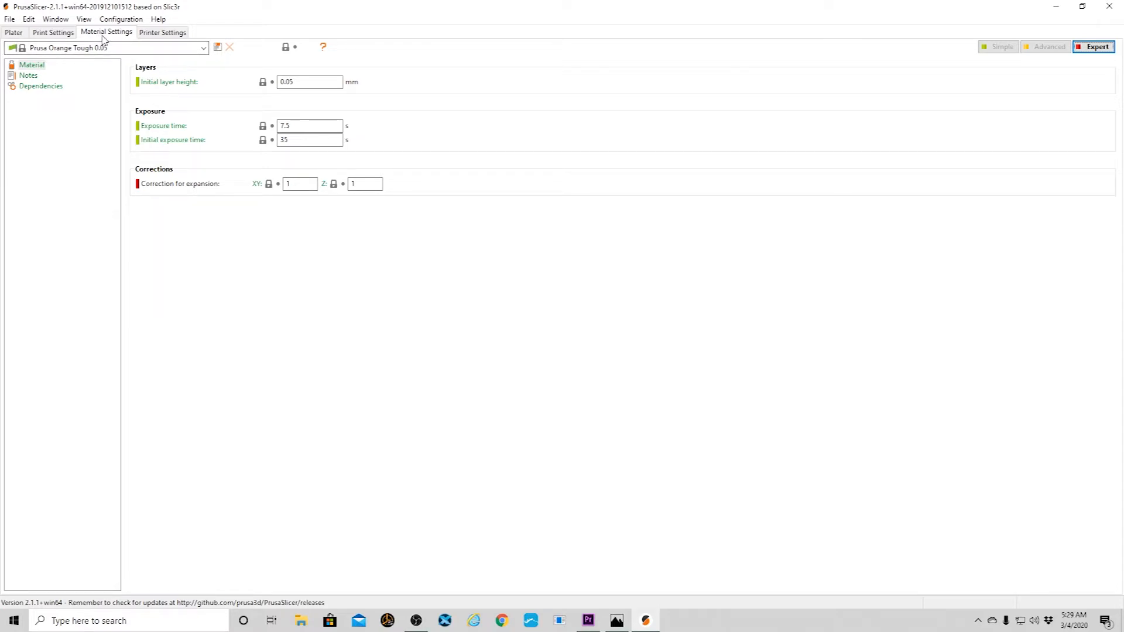
click(160, 35)
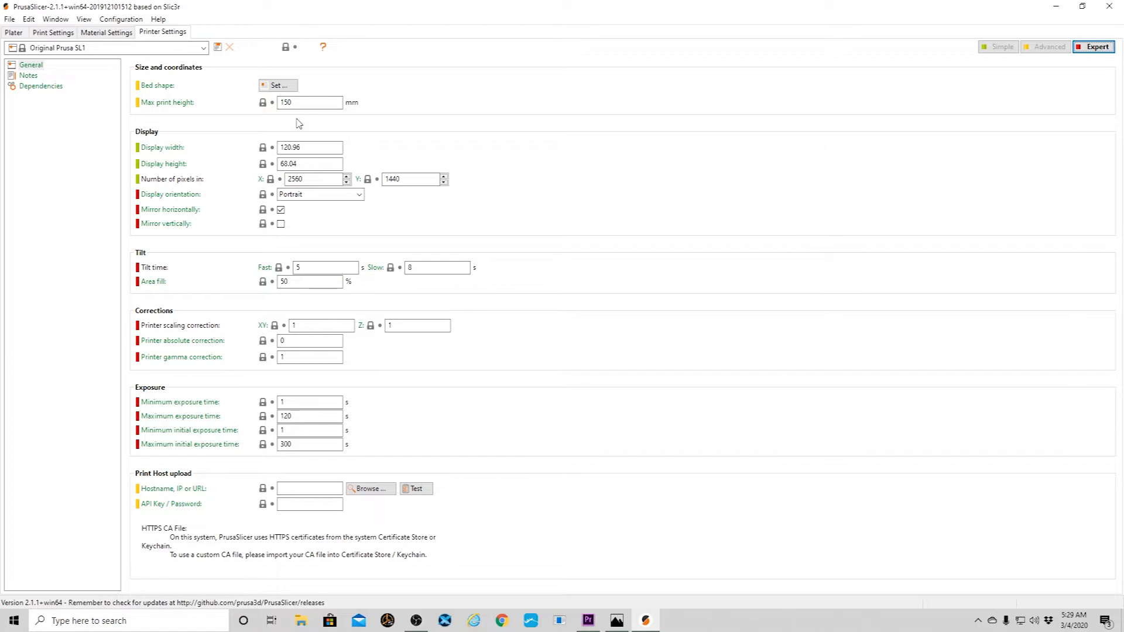
double_click(323, 103)
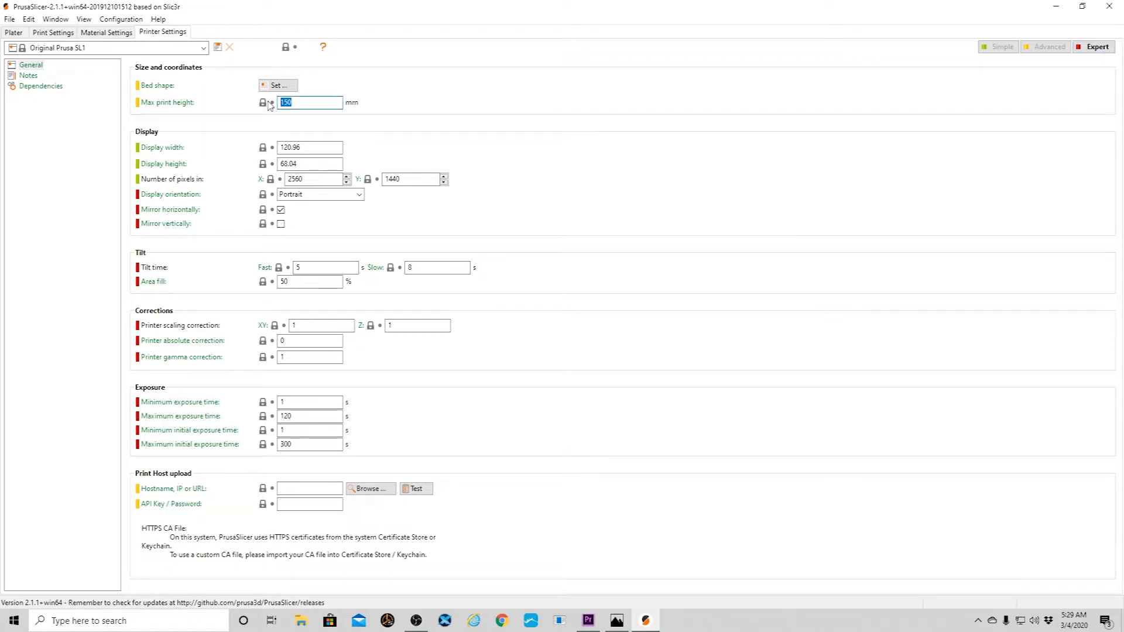
text(1555)
Set the printer's display width to 115.06 and display height to 65.02.
click(315, 146)
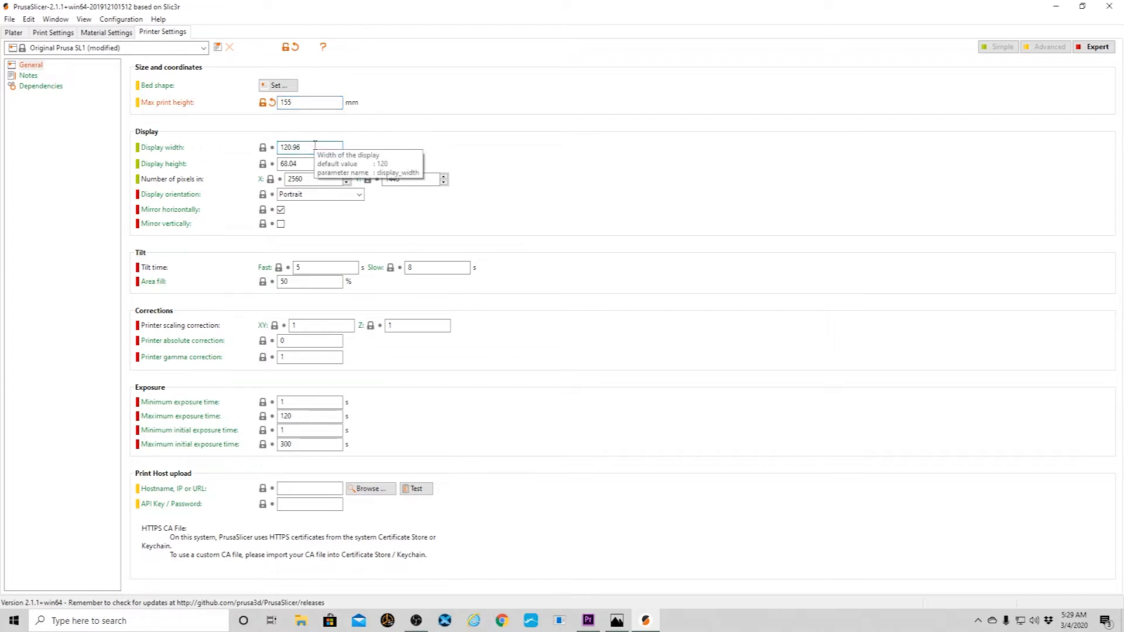
drag(305, 147, 258, 132)
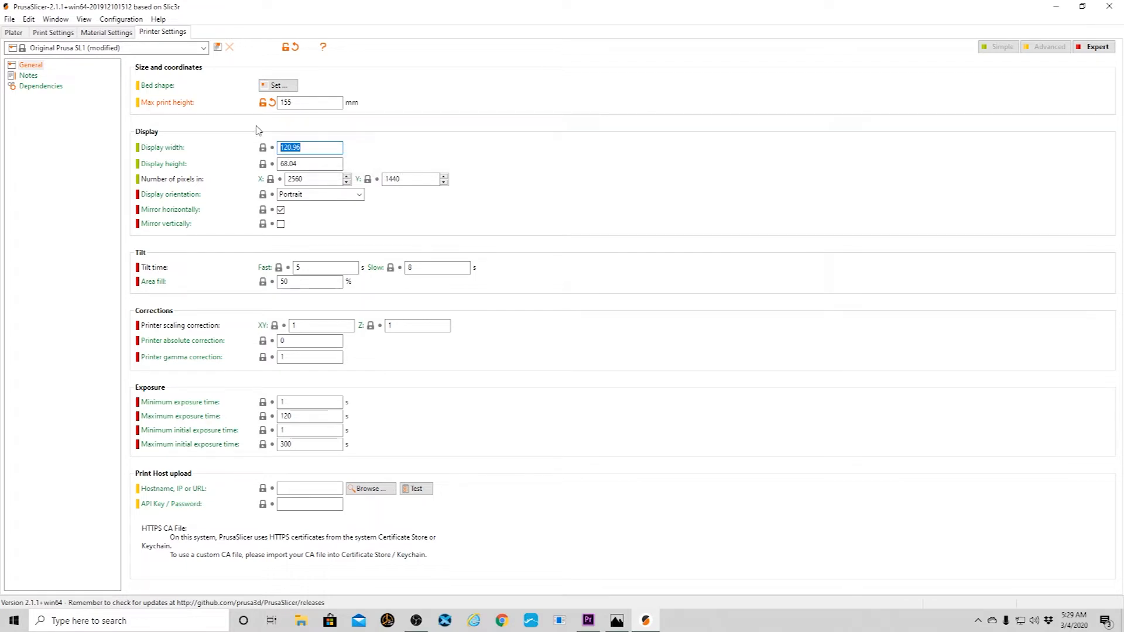
text(1150)
key(Tab)
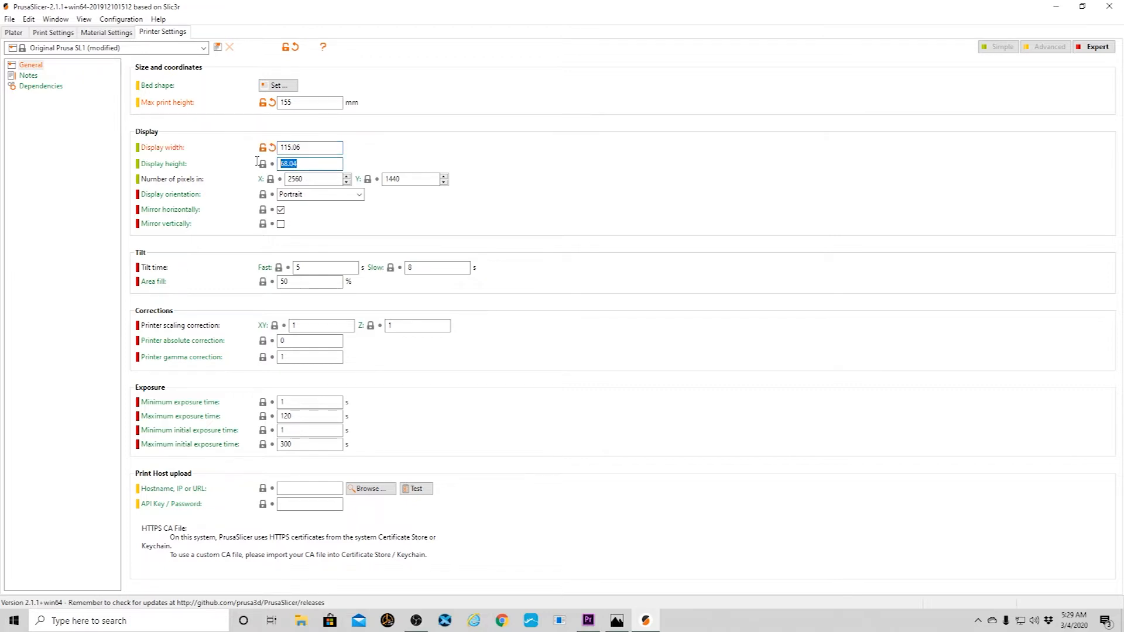
text(6)
click(307, 179)
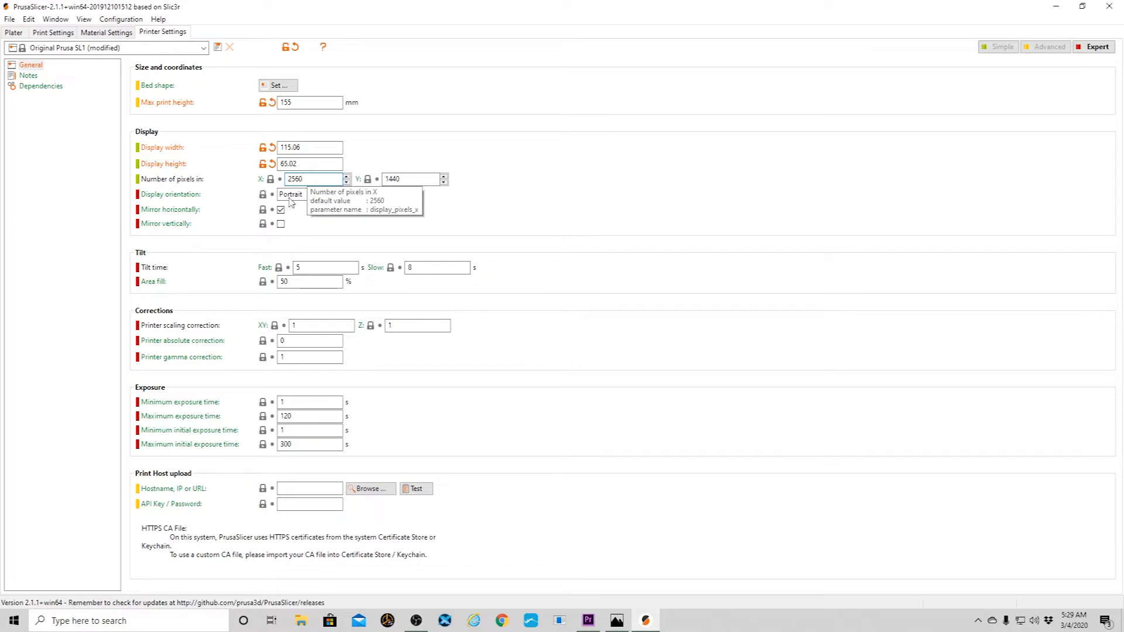
Set the printer's display orientation to Landscape.
mouse_move(176, 194)
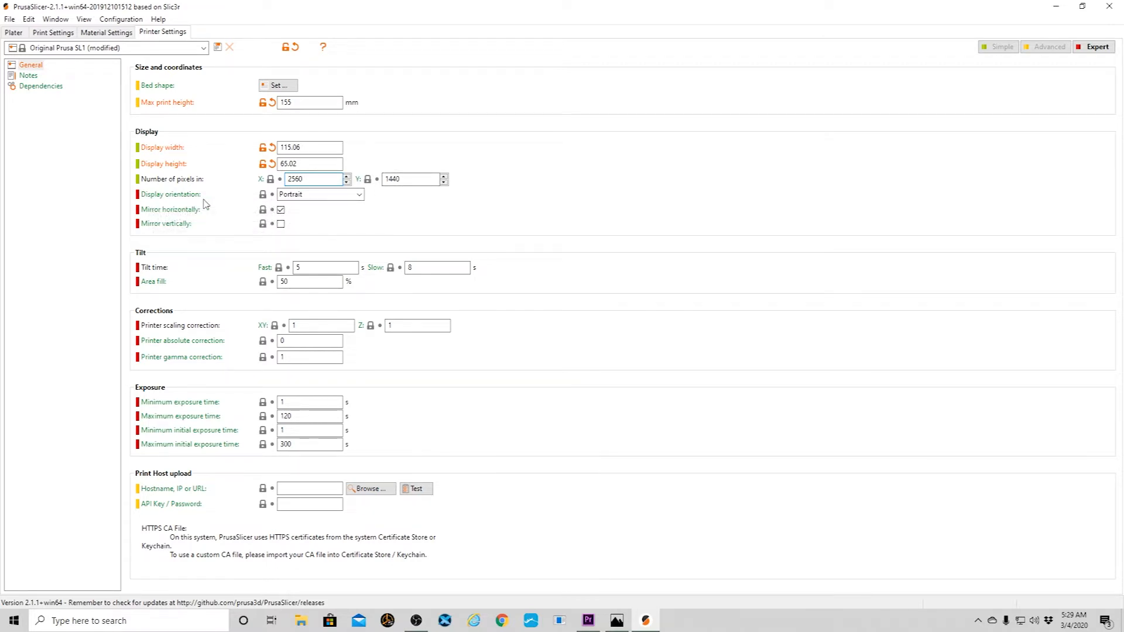
click(344, 197)
click(305, 206)
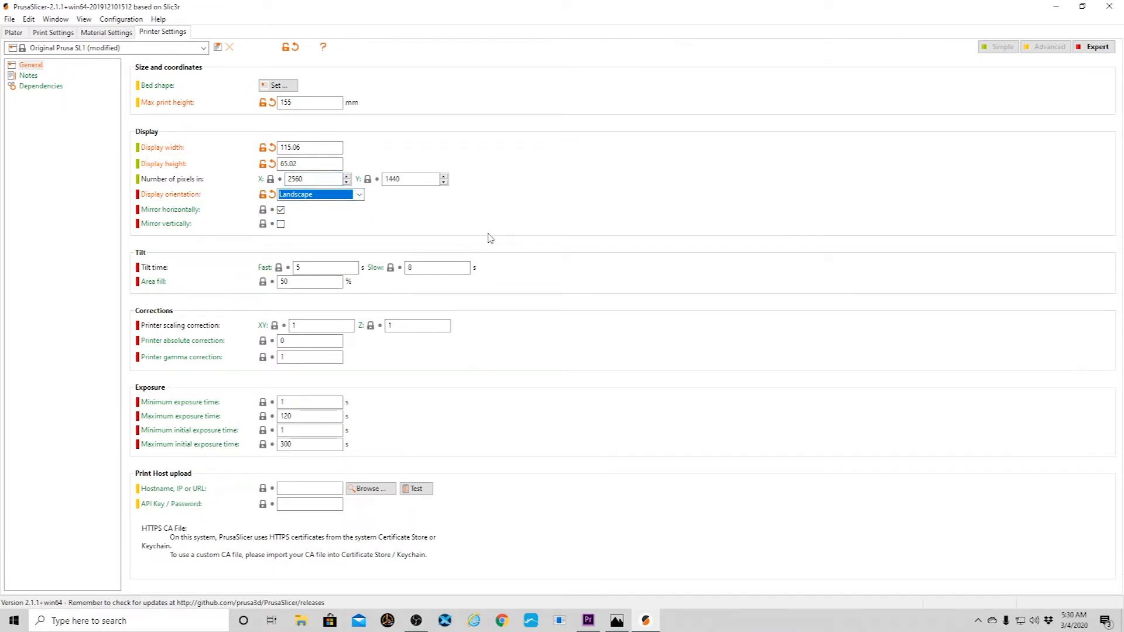
Compare the print profile's support settings with the Light support settings in CHITUBOX, and return to PrusaSlicer.
key(alt+Tab)
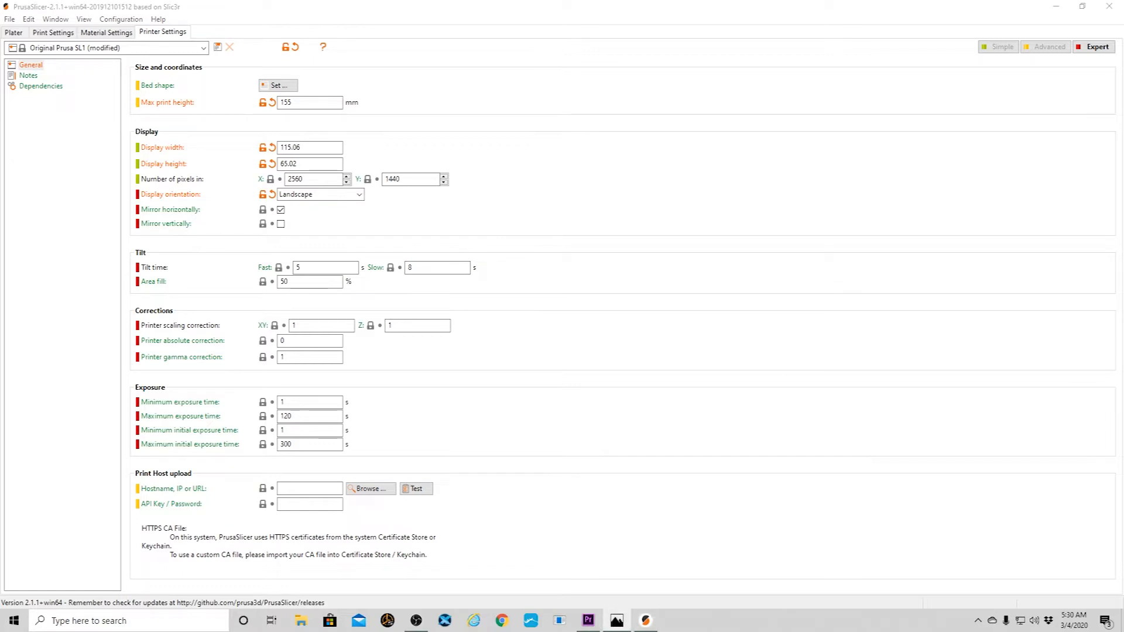
click(288, 183)
key(ctrl+2)
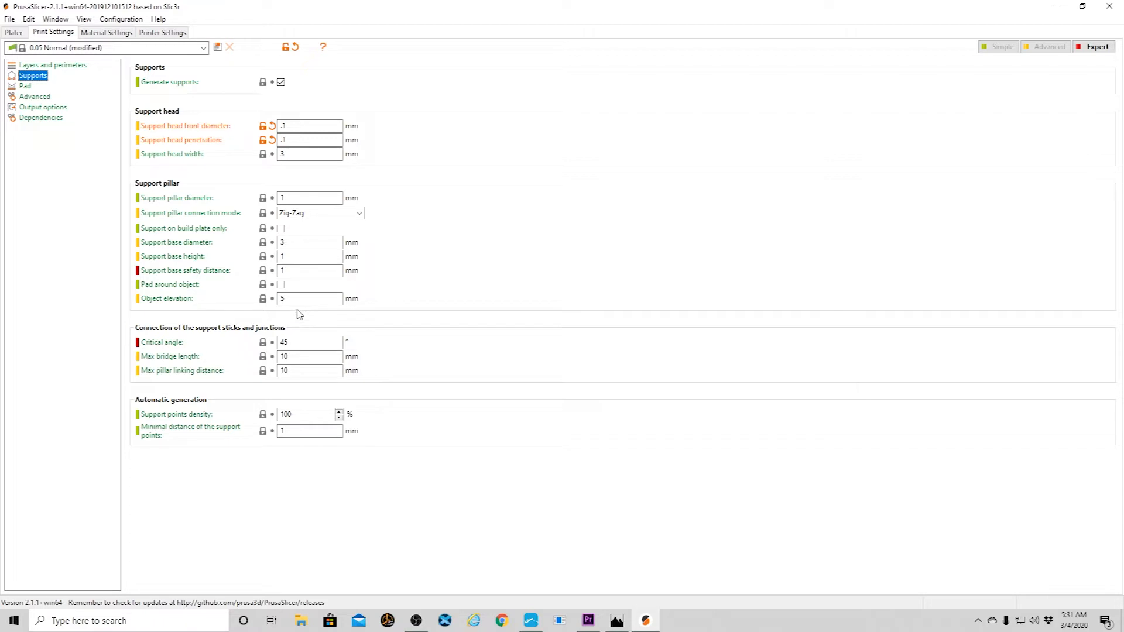
click(530, 621)
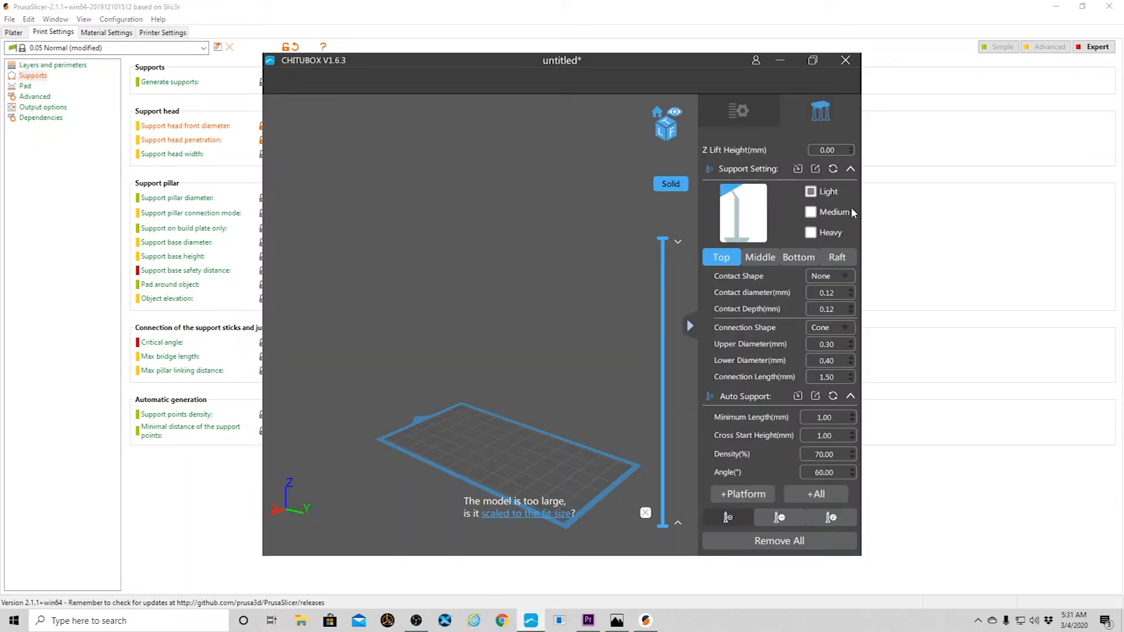
click(812, 60)
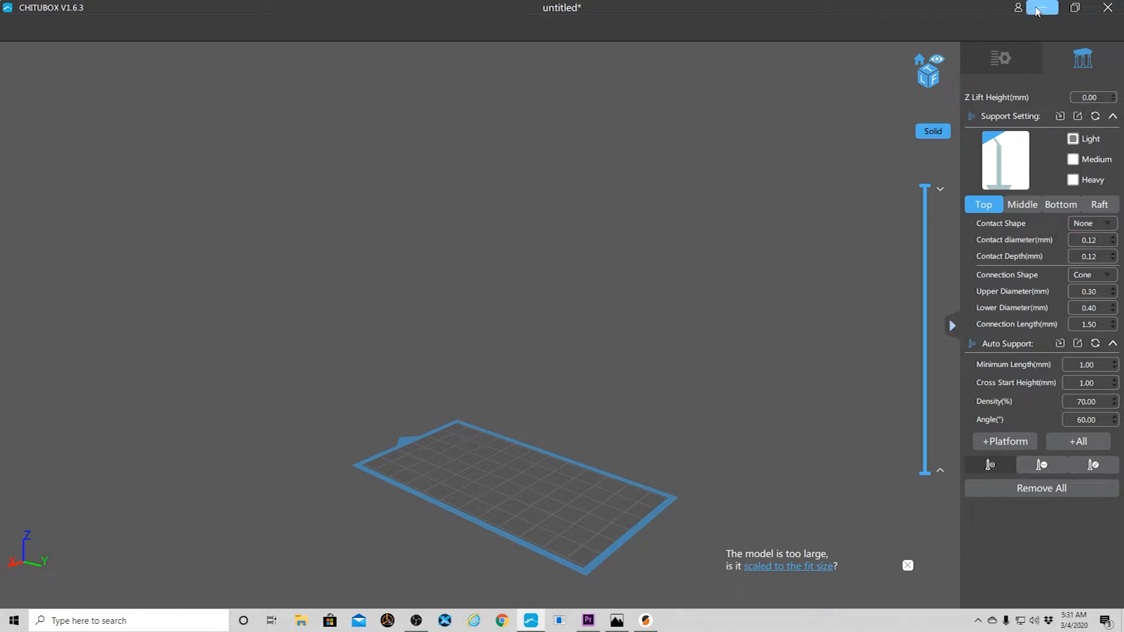
click(1041, 7)
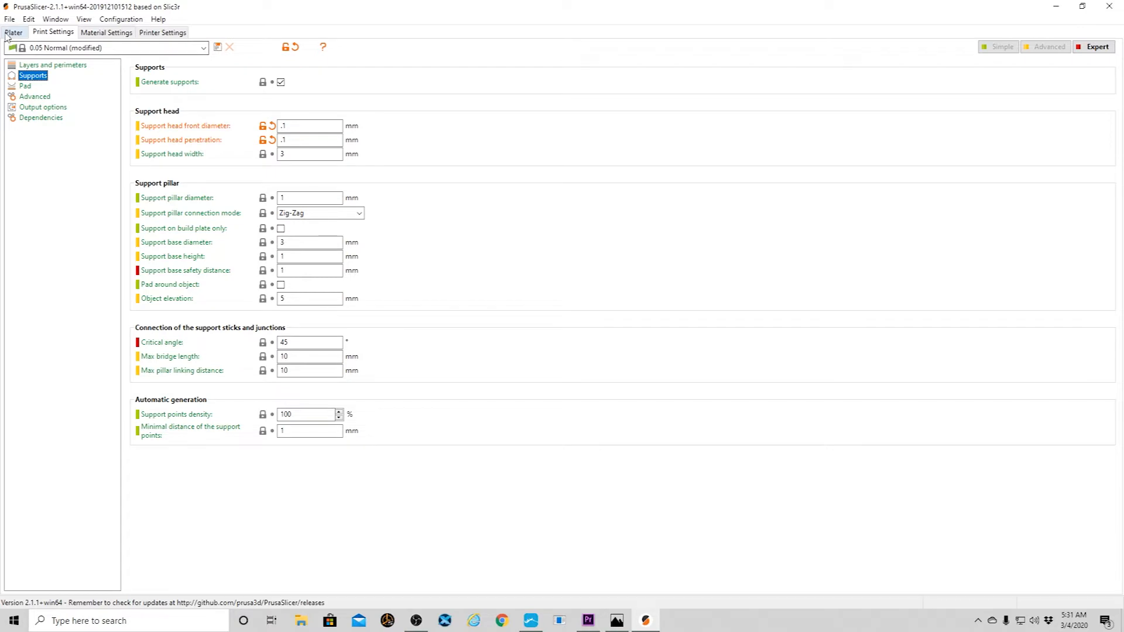
Save the modified SL1 printer settings as a new preset named "Elegoo Mars".
click(157, 35)
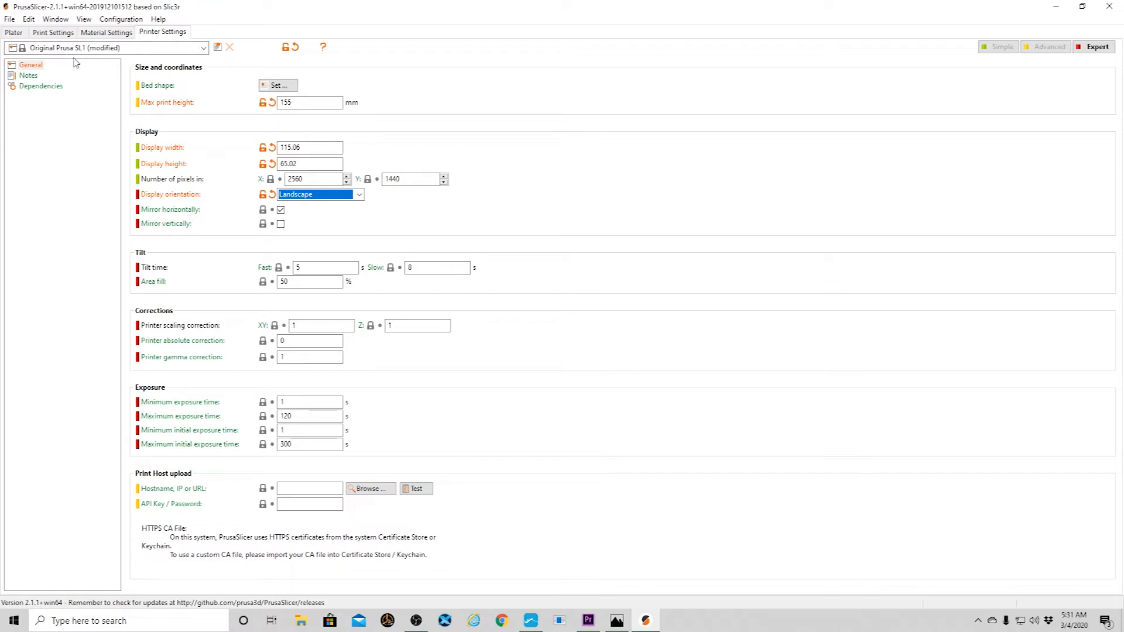
click(218, 49)
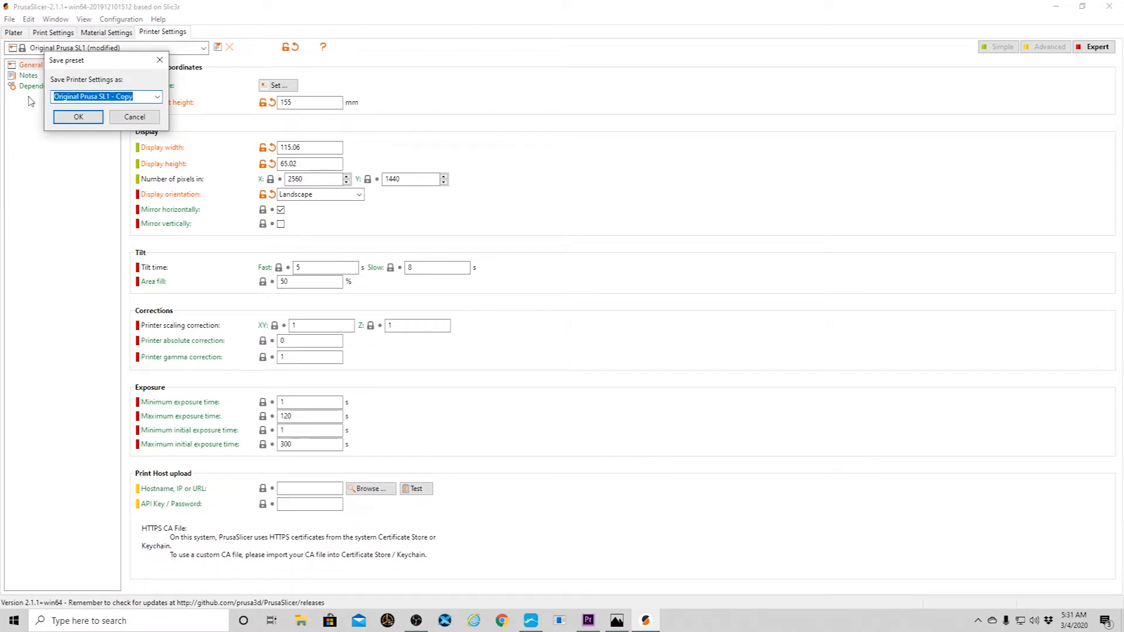
text(Elegoo Mars)
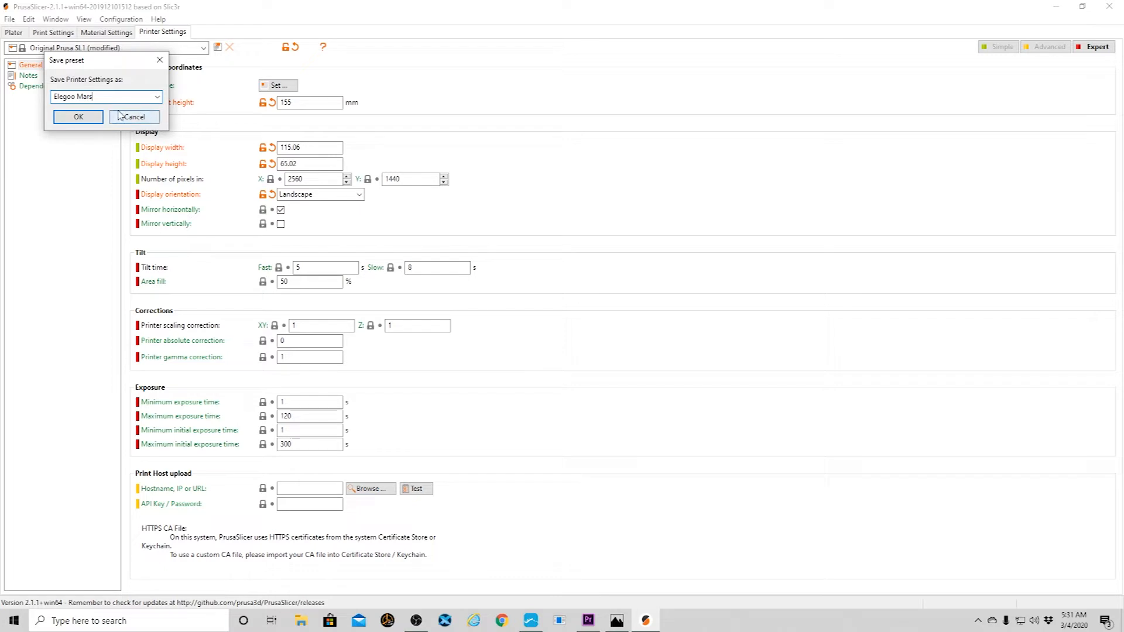
click(87, 117)
Save the modified print settings as a new preset named "0.05 Normal - Mars".
click(47, 35)
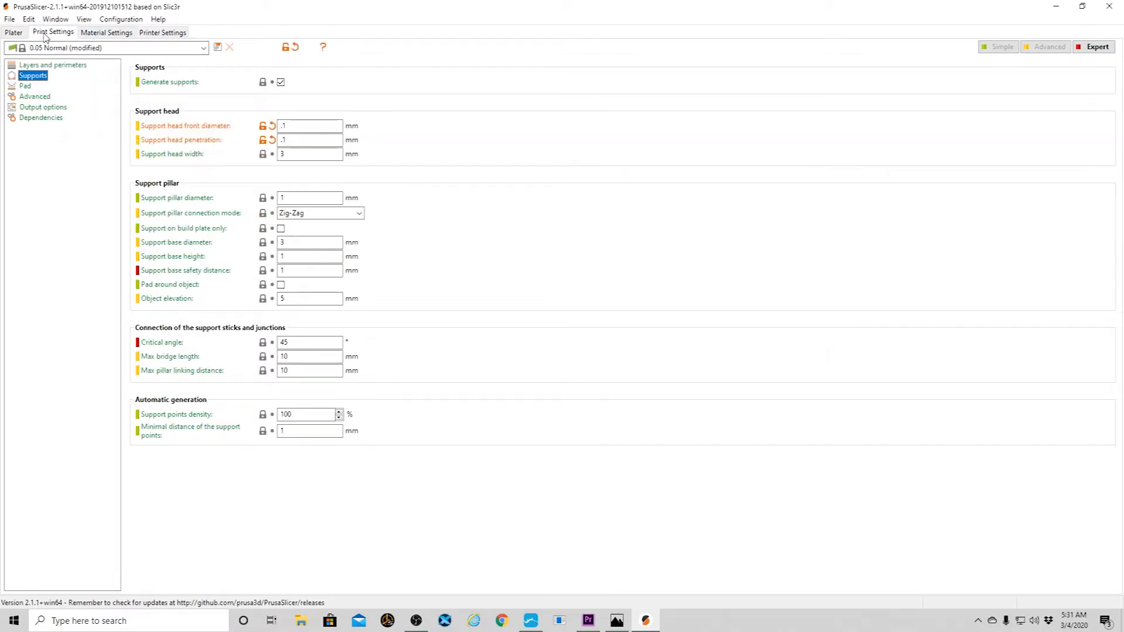
click(218, 48)
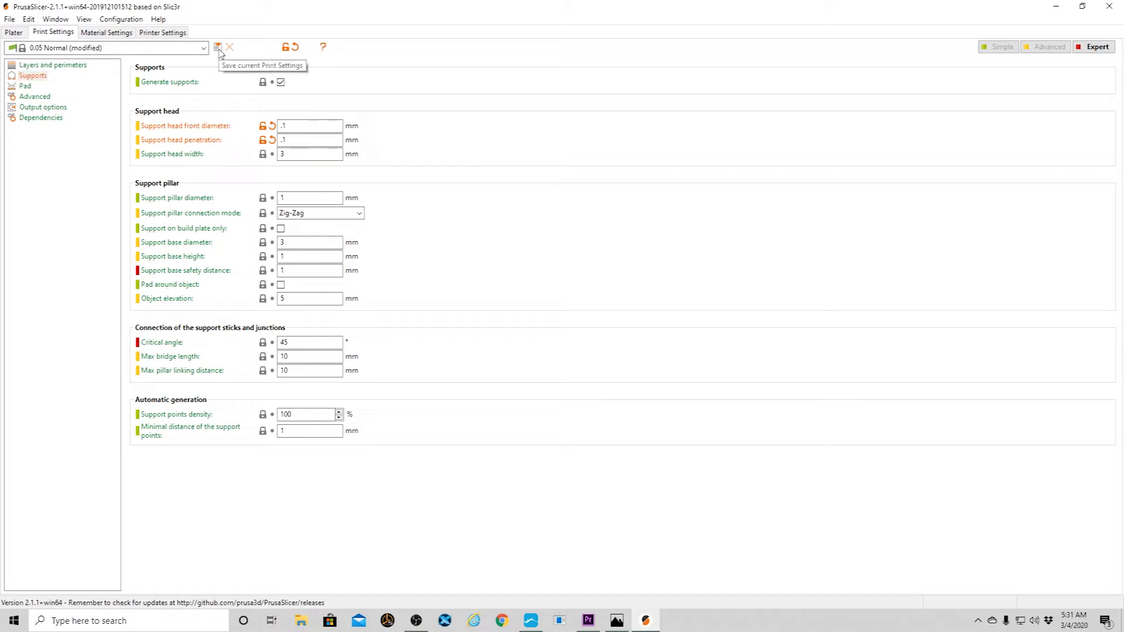
click(218, 47)
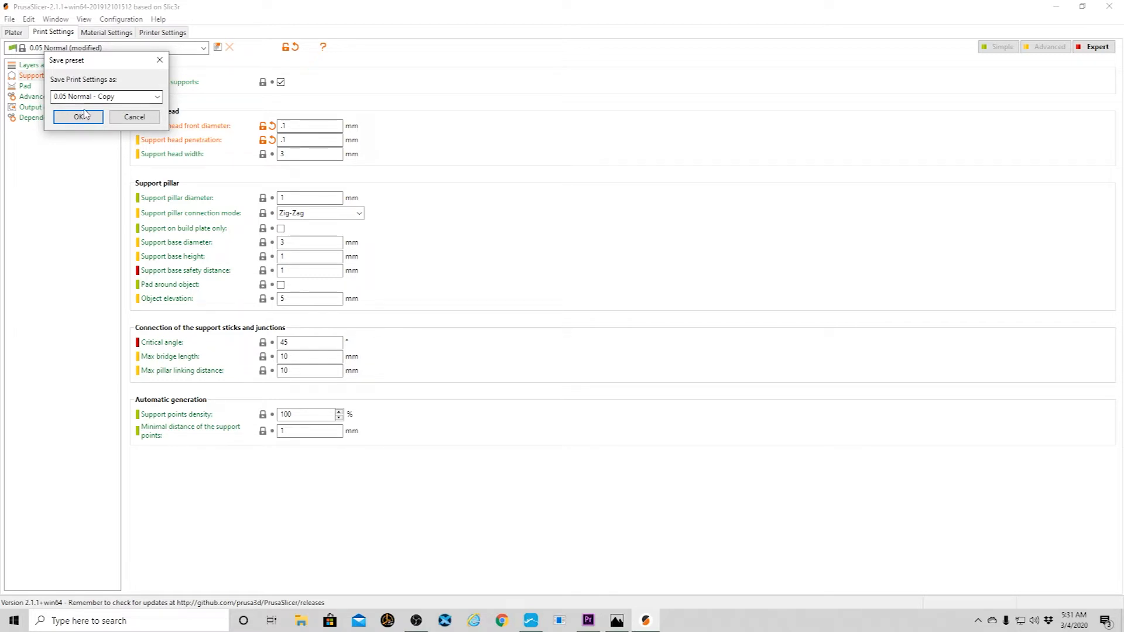
click(119, 98)
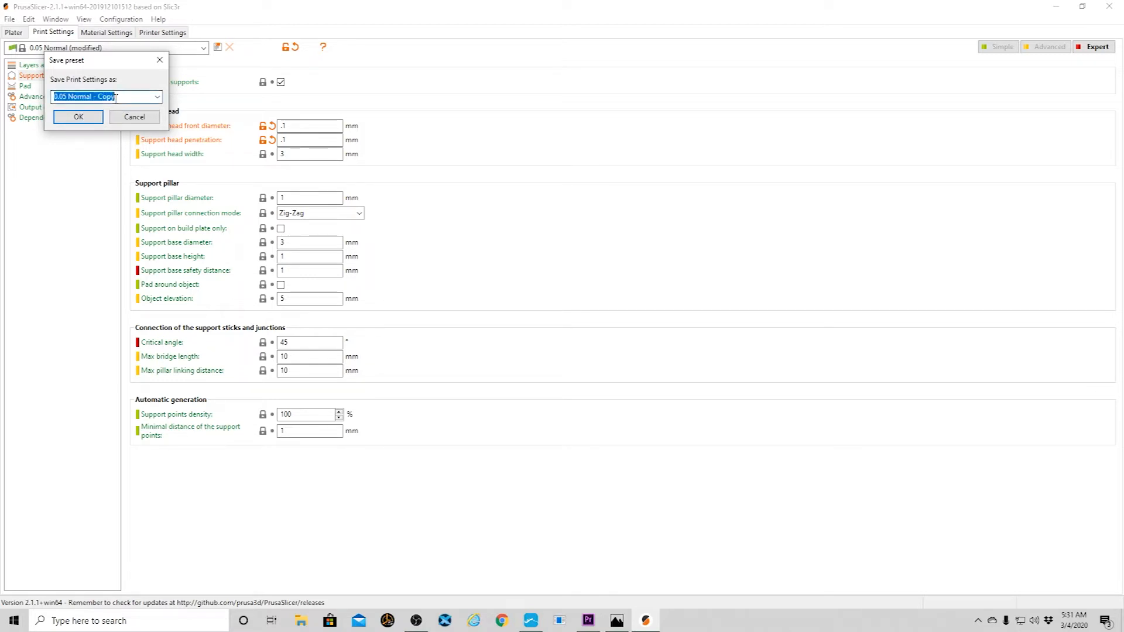
drag(117, 97, 99, 97)
text(Mars)
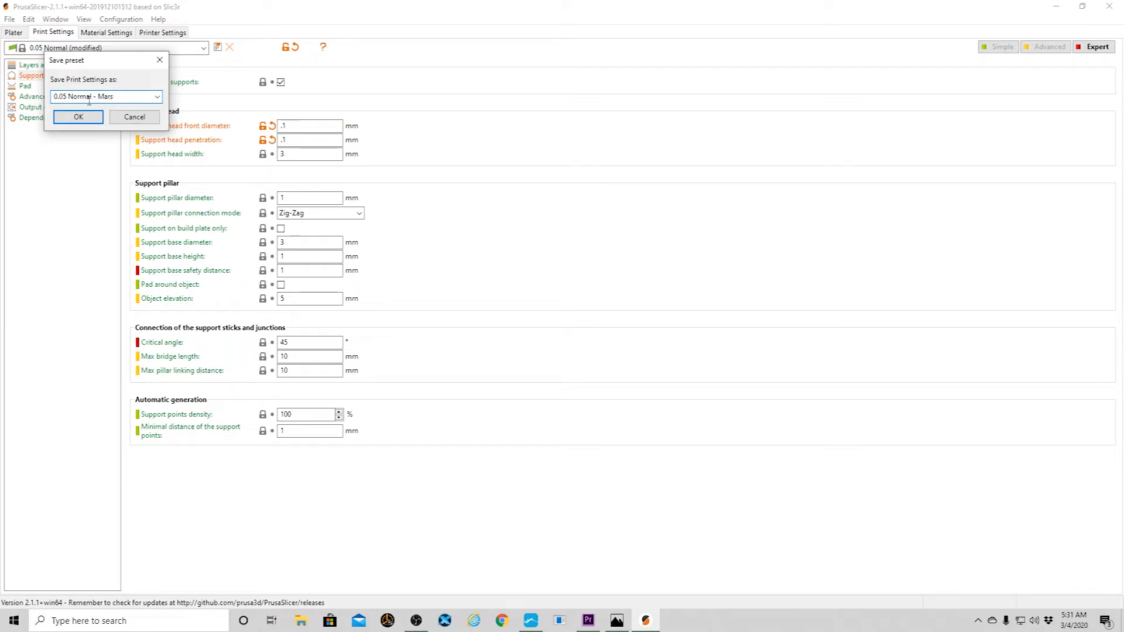
click(76, 117)
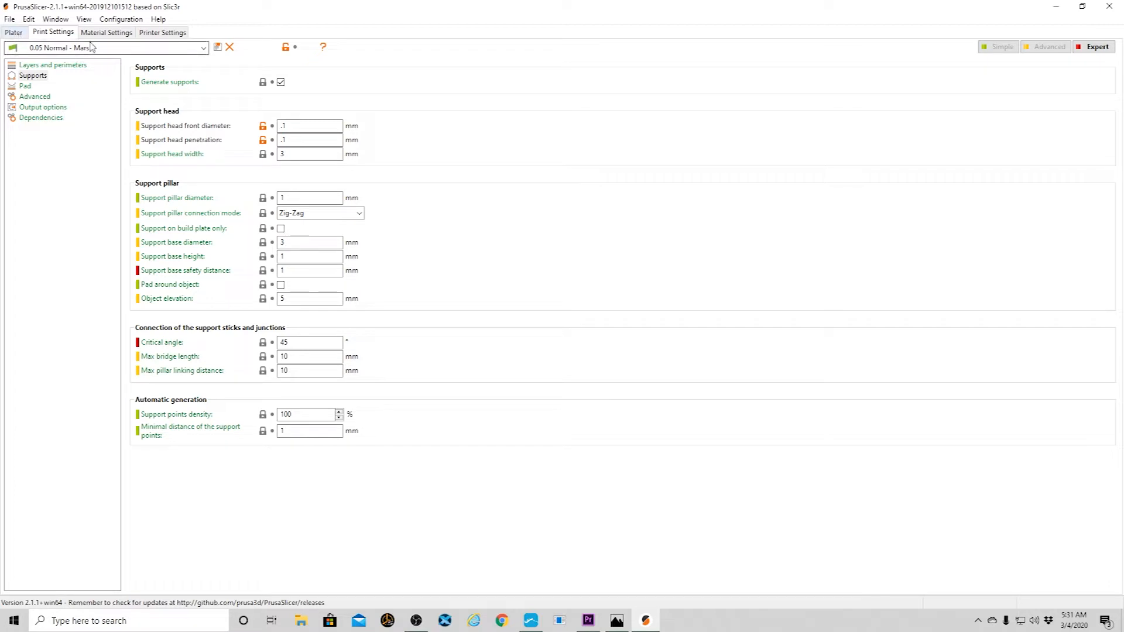
Review the saved printer and print presets, and return to the print bed.
click(150, 34)
click(51, 33)
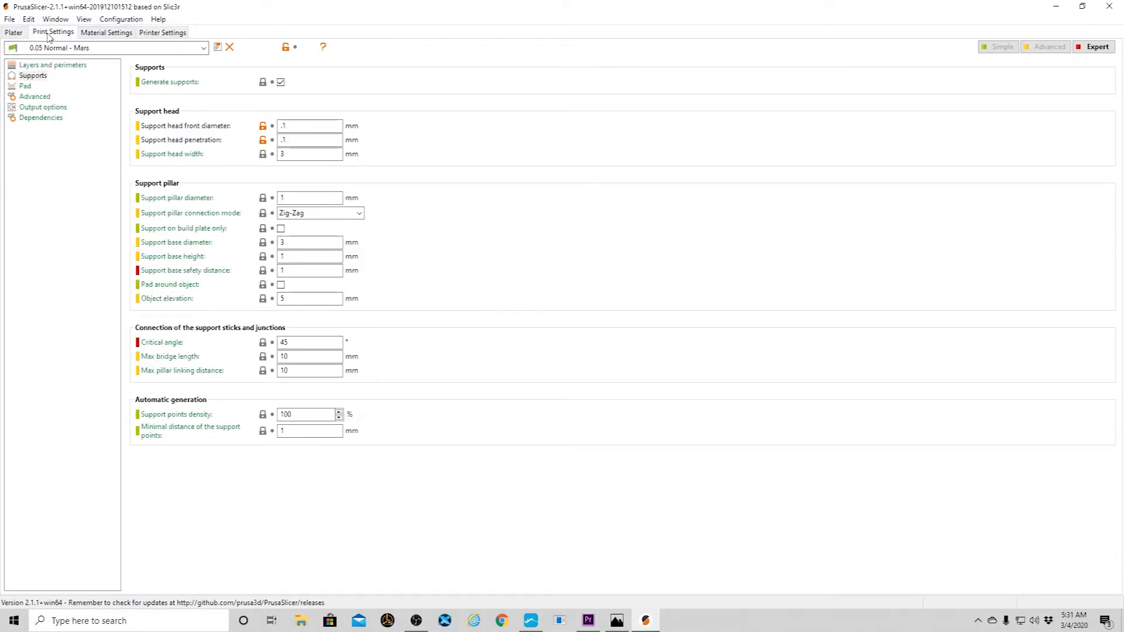
click(23, 32)
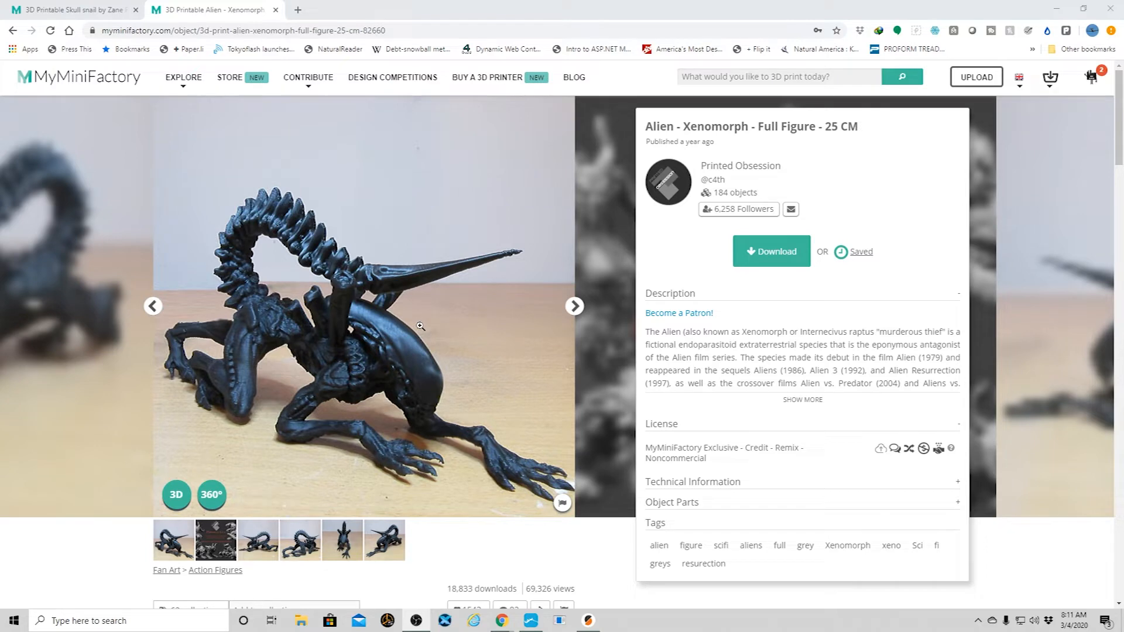
Look through the photos of the "Alien - Xenomorph - Full Figure - 25 CM" model on MyMiniFactory.
click(575, 308)
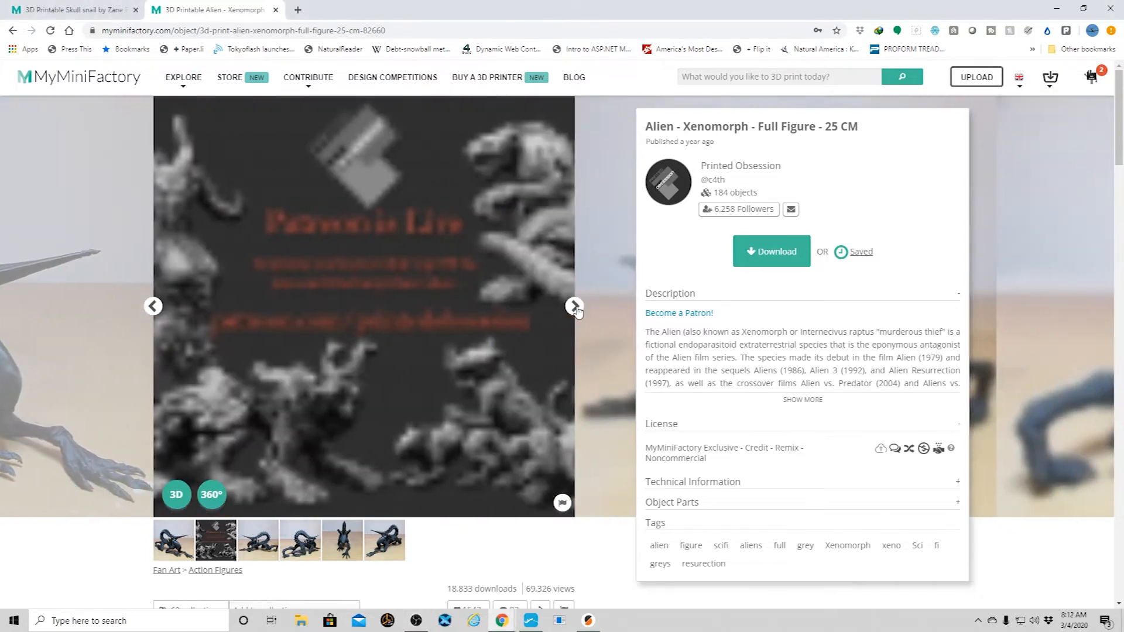
click(575, 308)
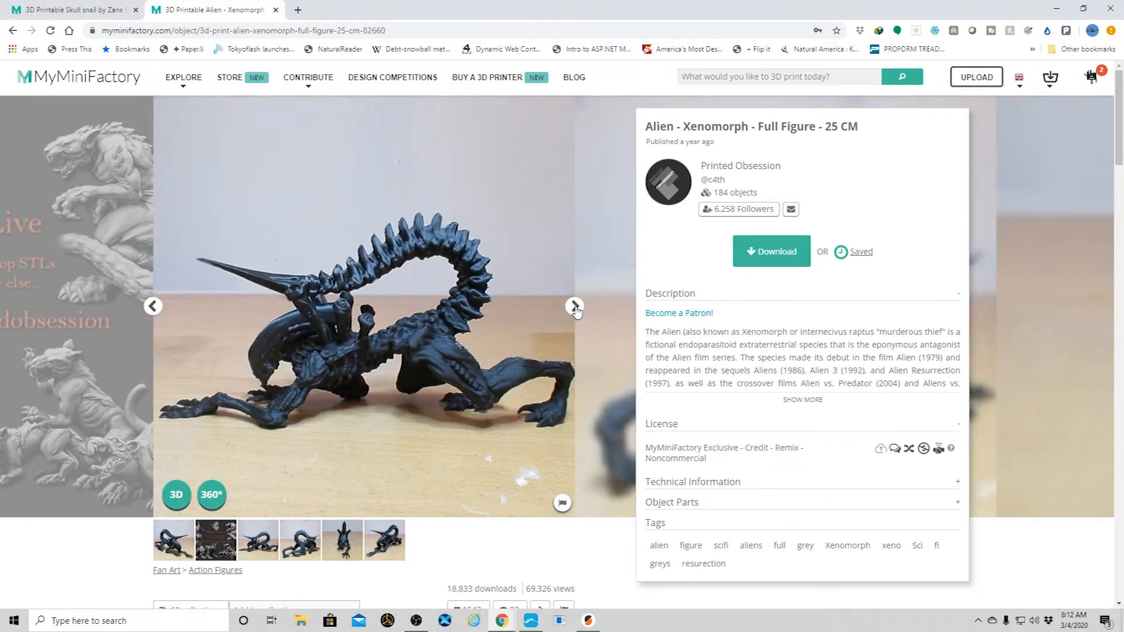
click(575, 307)
click(575, 307)
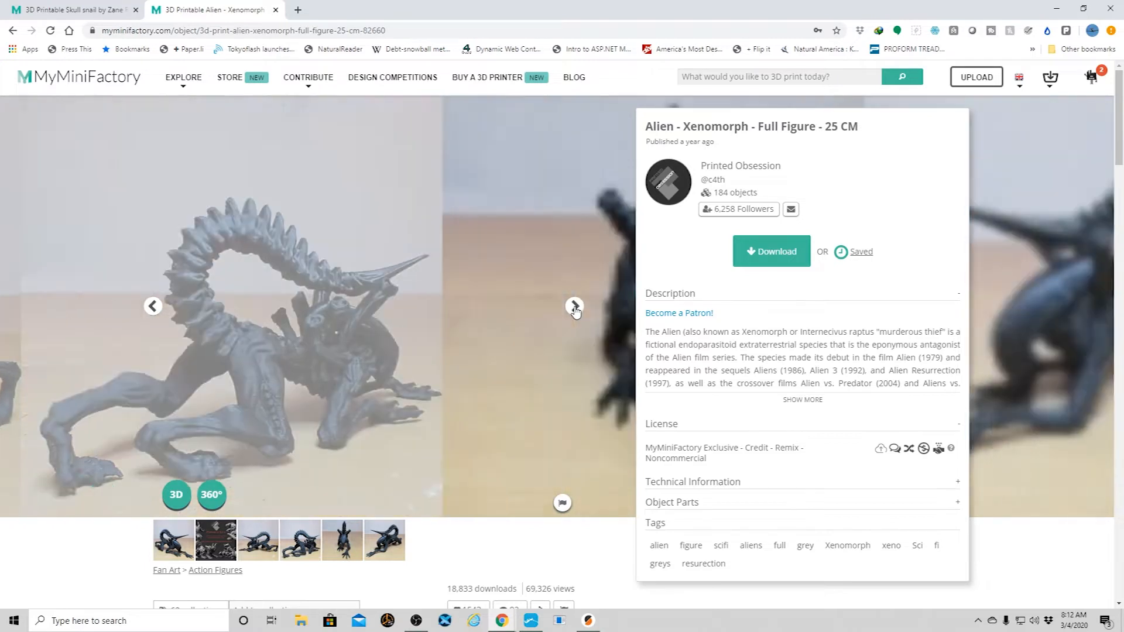
click(574, 307)
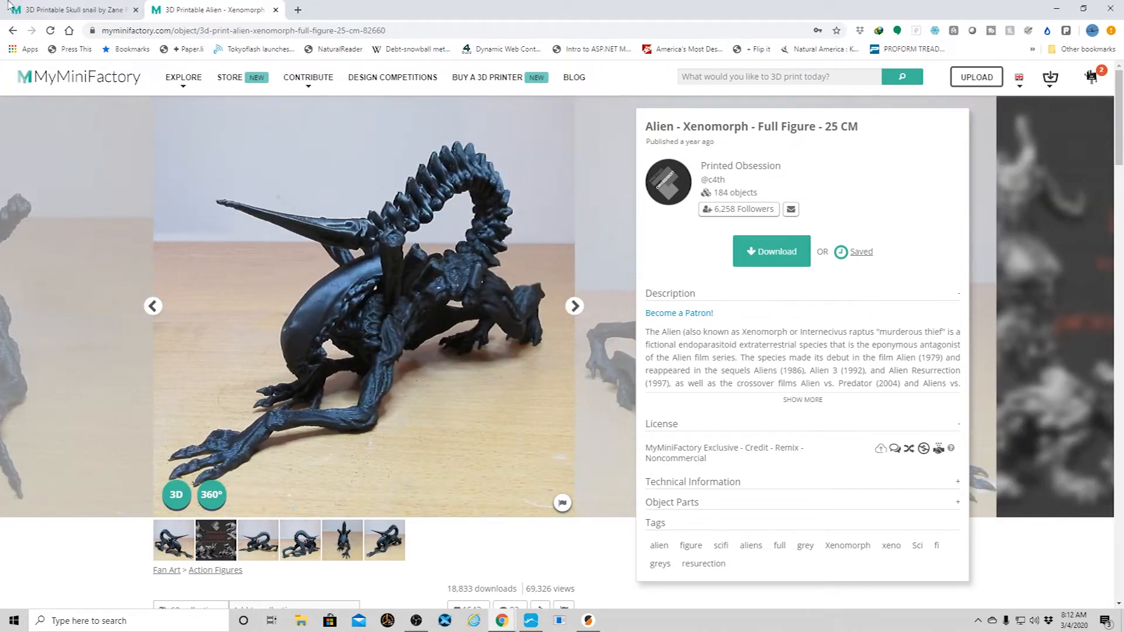
Look through the photos of the "Skull snail" model on MyMiniFactory.
click(61, 10)
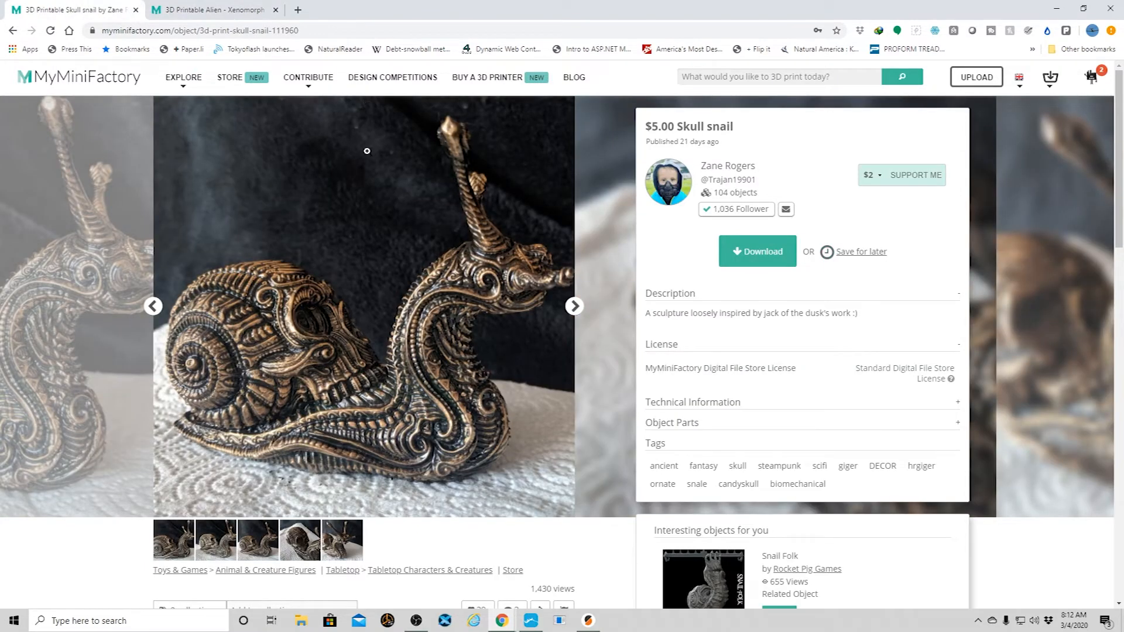
click(574, 306)
click(575, 306)
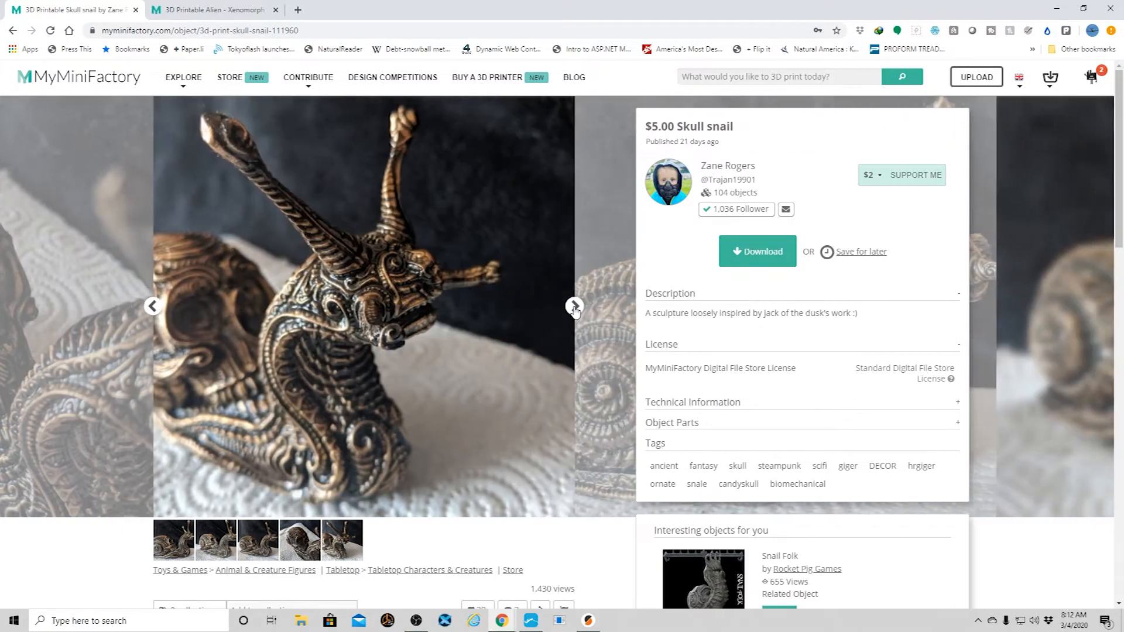
click(574, 306)
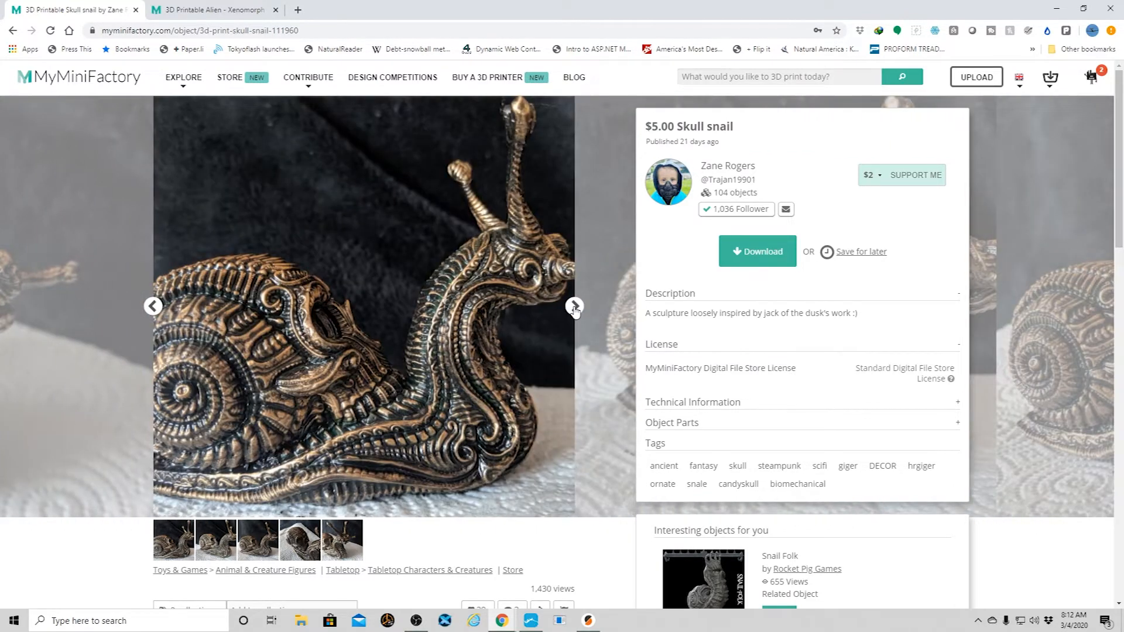
click(574, 307)
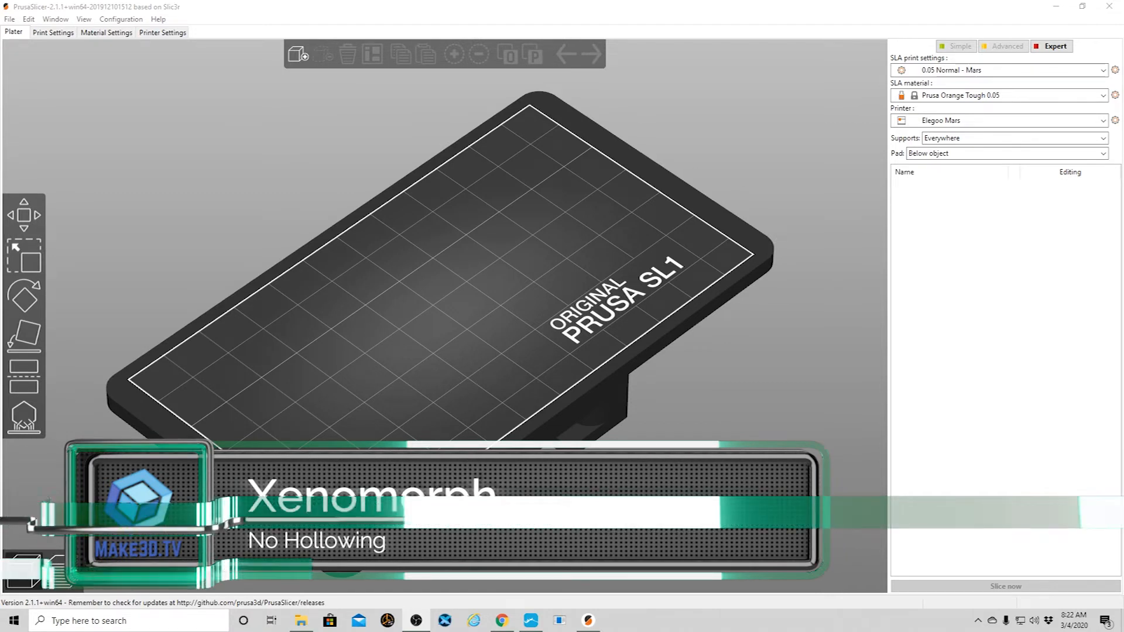
Load alien-full-figure.stl onto the print bed in PrusaSlicer and examine how it fits the build plate.
drag(1118, 299, 467, 323)
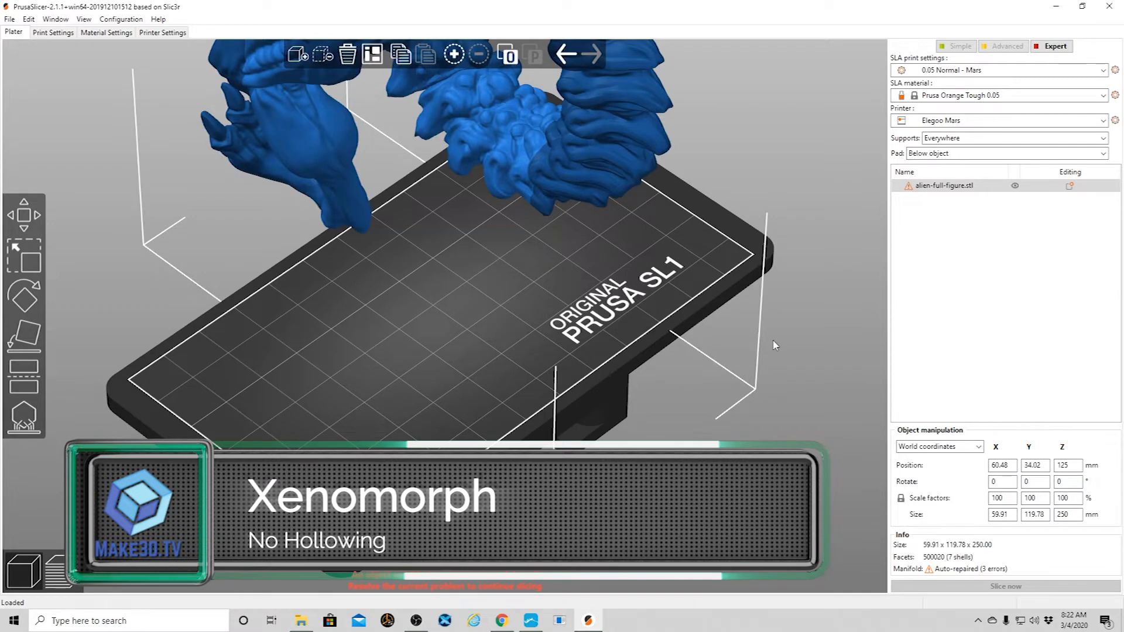
scroll(702, 362, down, 7)
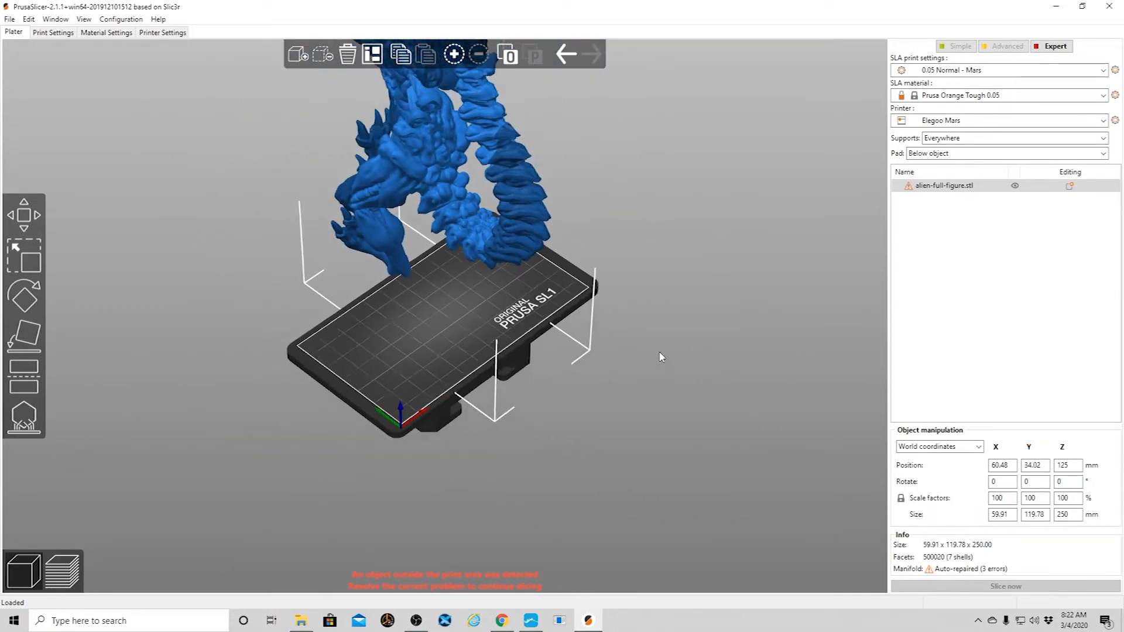
scroll(595, 336, up, 8)
scroll(593, 340, down, 5)
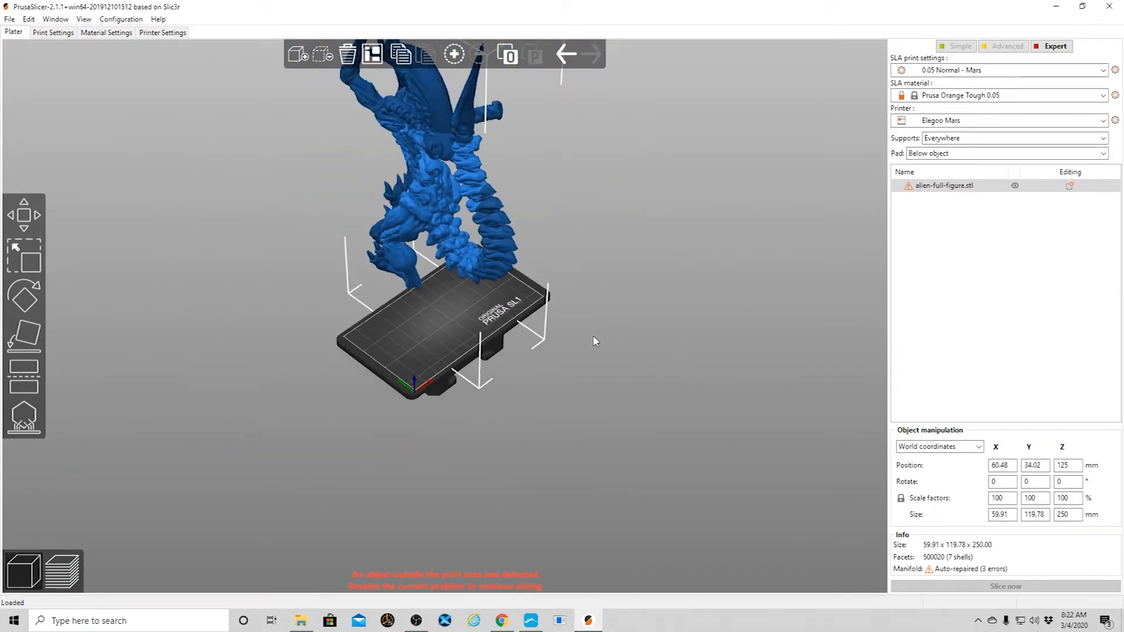
drag(673, 279, 658, 393)
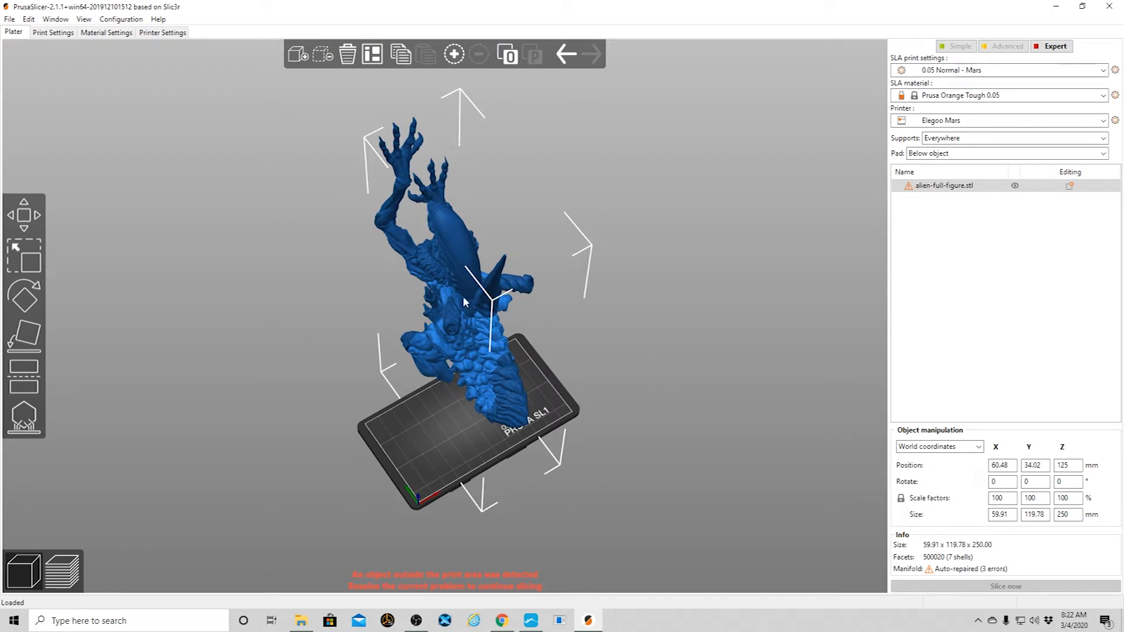
drag(710, 282, 700, 306)
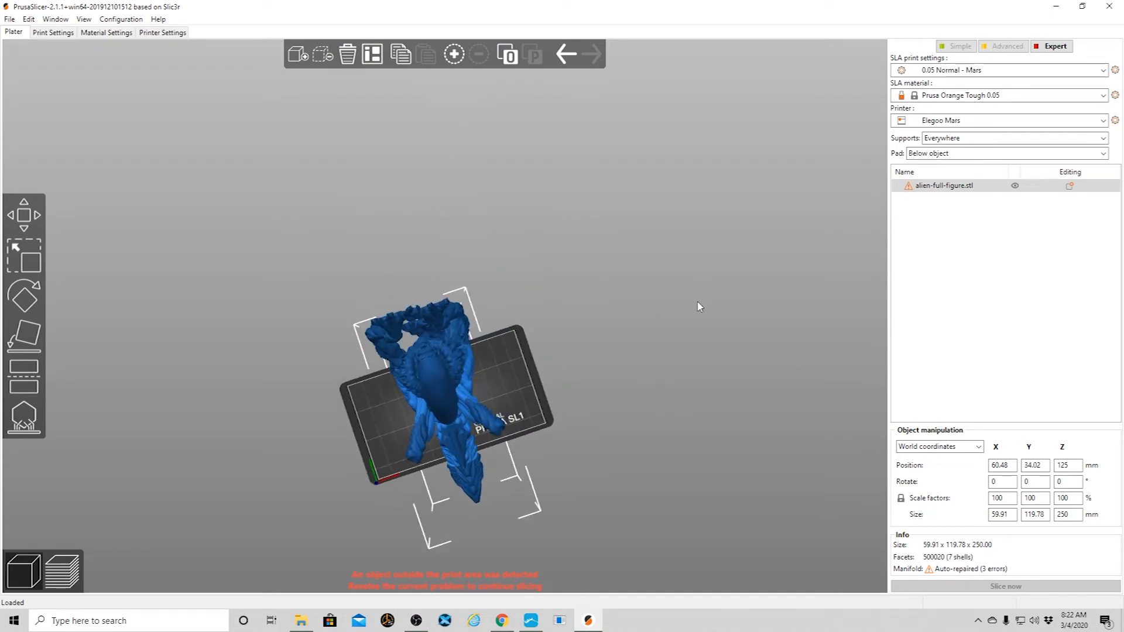
Rotate the alien figure about a quarter turn around the vertical axis, aligning its wider side with the bed's length.
click(24, 300)
drag(716, 291, 383, 222)
drag(737, 489, 729, 449)
mouse_move(679, 390)
mouse_down()
mouse_move(677, 366)
mouse_move(677, 384)
mouse_up()
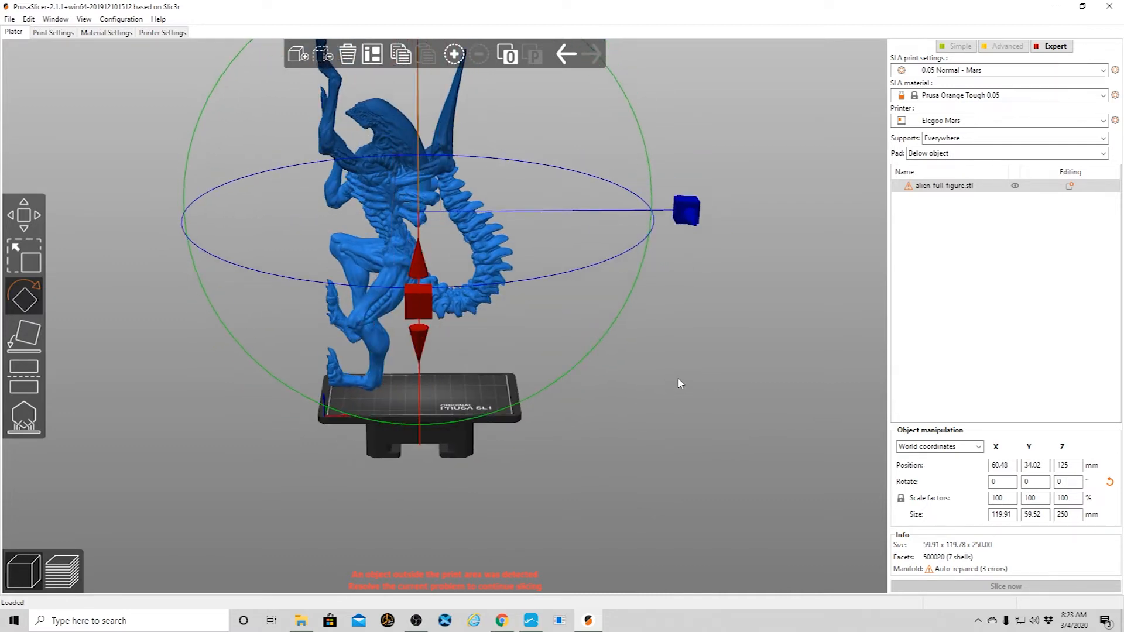
click(681, 384)
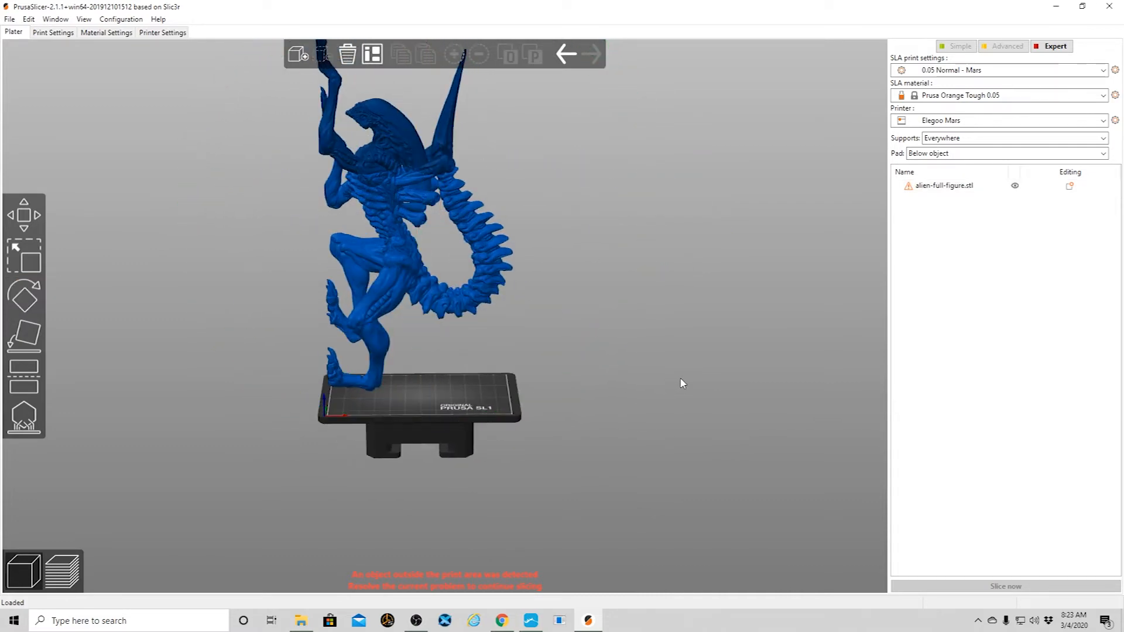
Tilt the alien figure around the Y axis so its upper body leans toward positive X, and move it along X to about 92 mm.
click(395, 233)
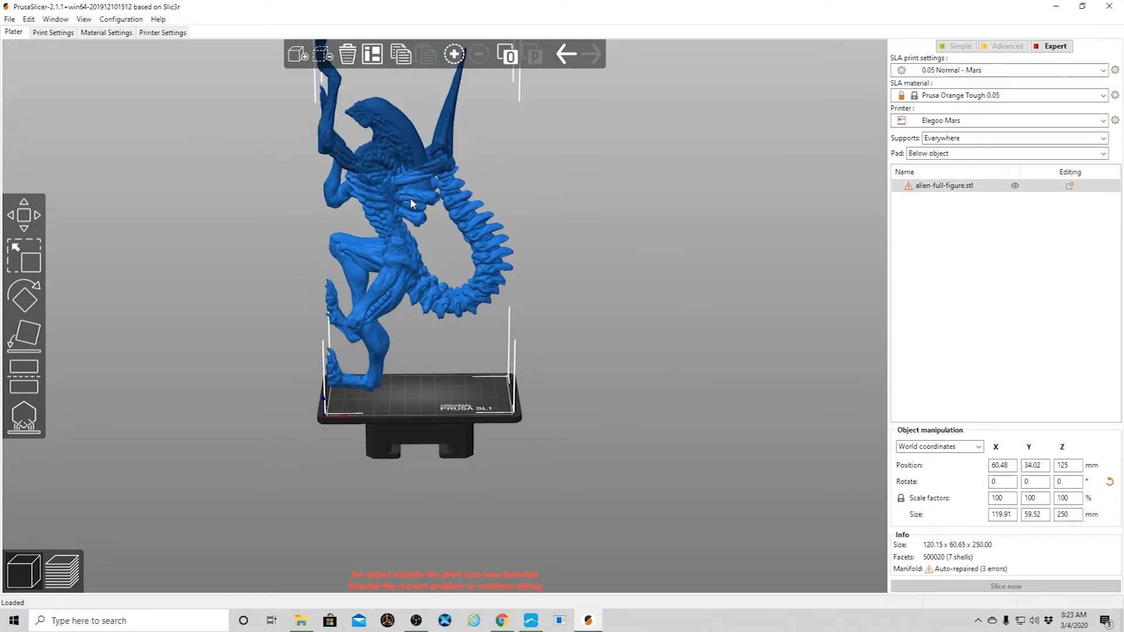
click(24, 297)
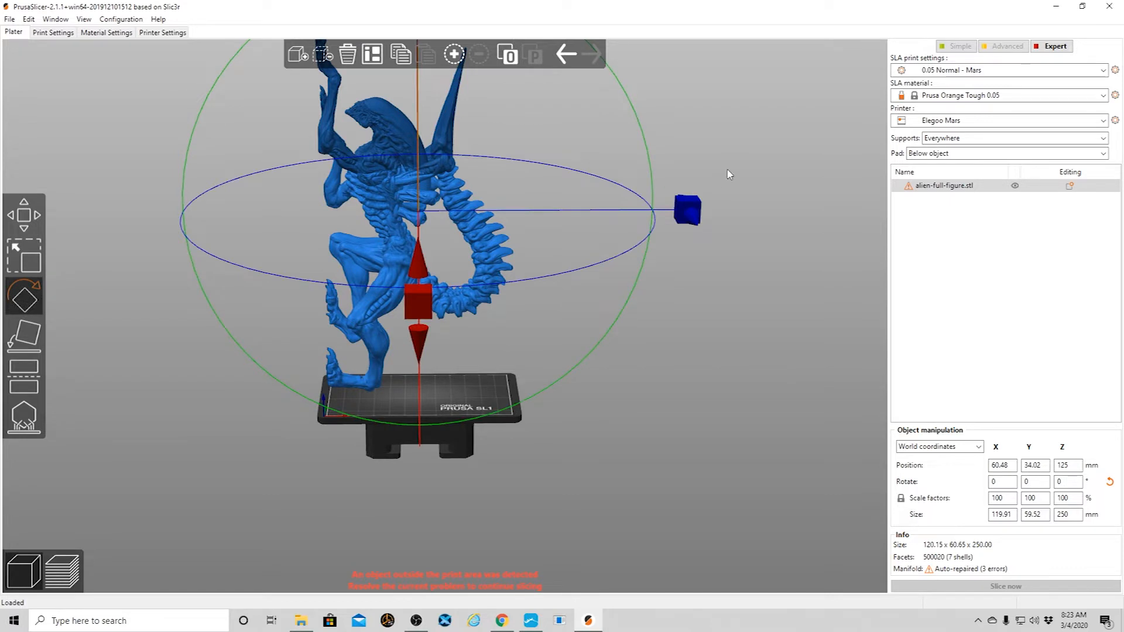
drag(723, 336, 802, 290)
drag(470, 81, 518, 116)
click(23, 220)
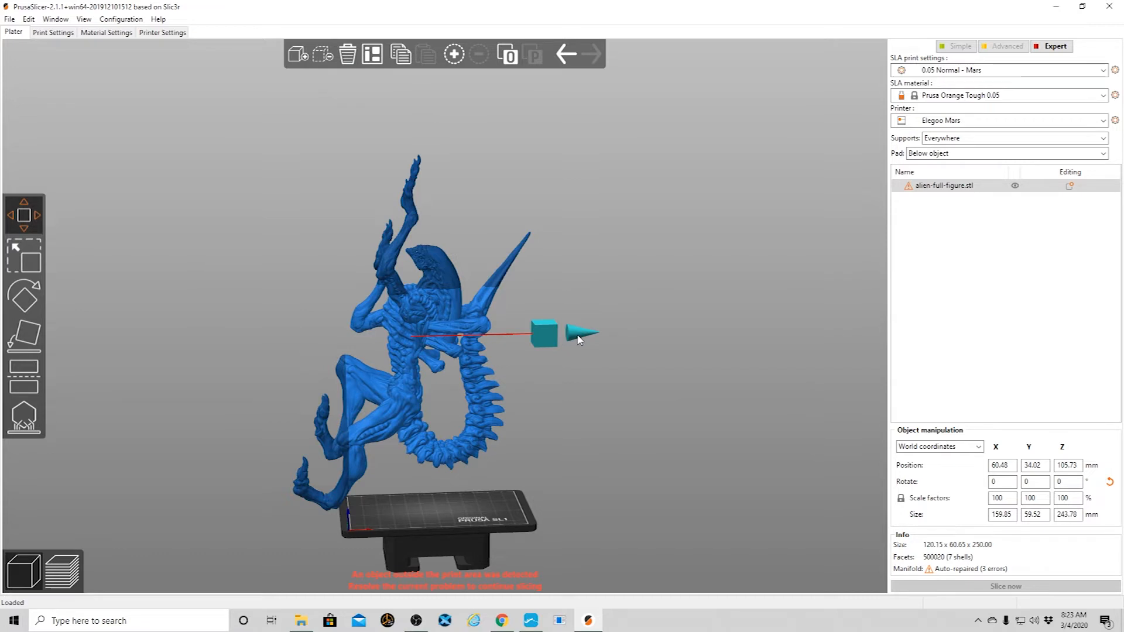
drag(550, 339, 592, 337)
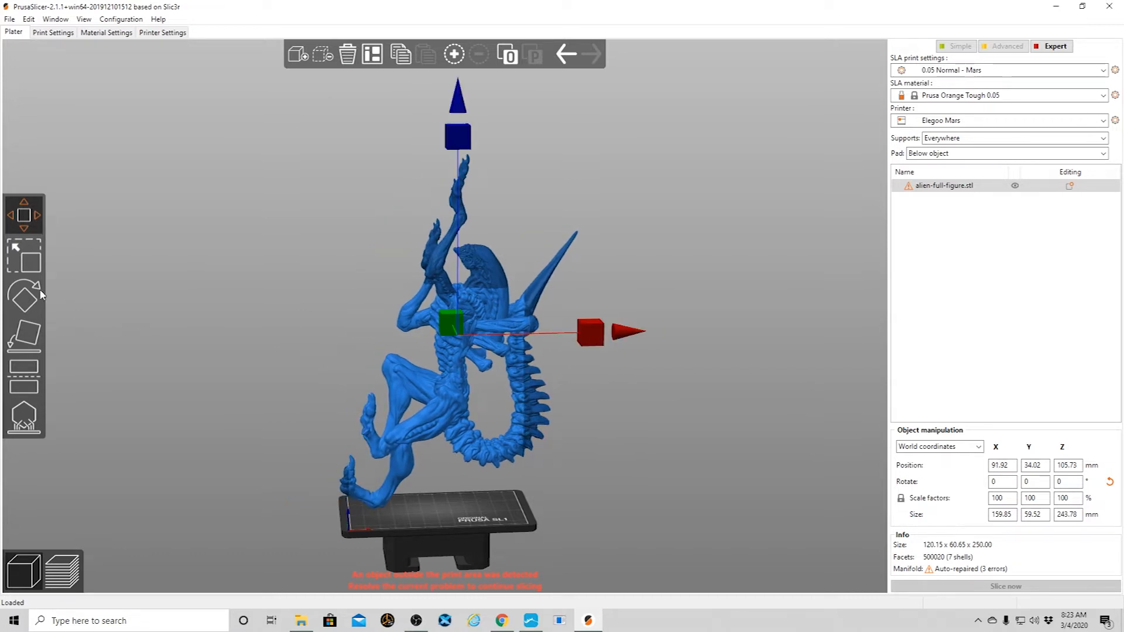
click(23, 297)
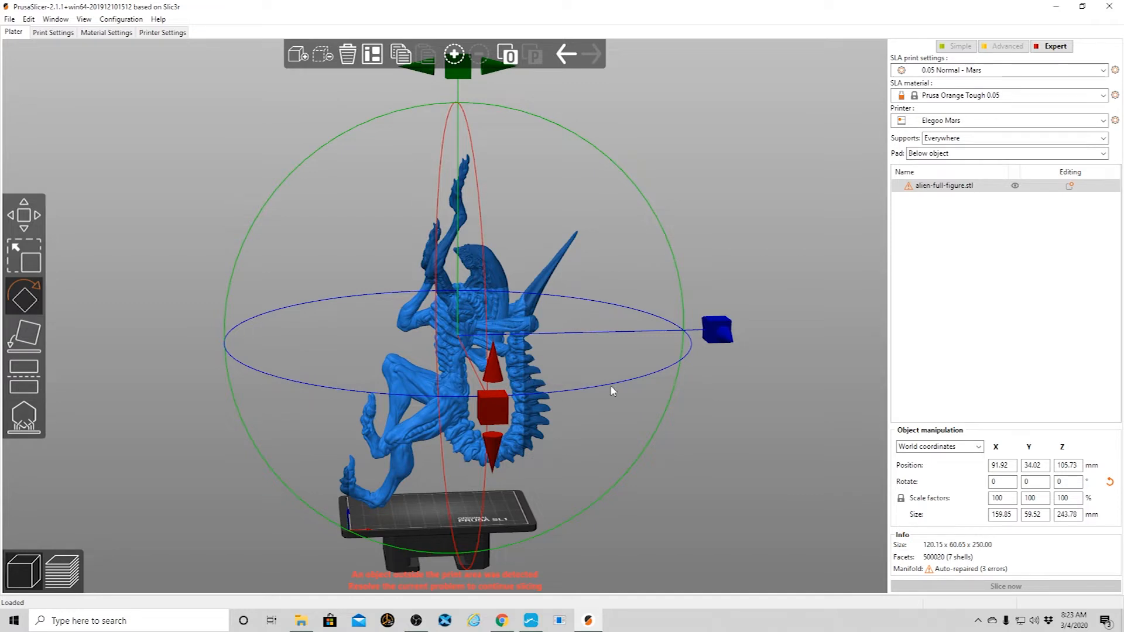
Scale the alien figure uniformly to about 64% and move it along X to about 71 mm.
click(18, 251)
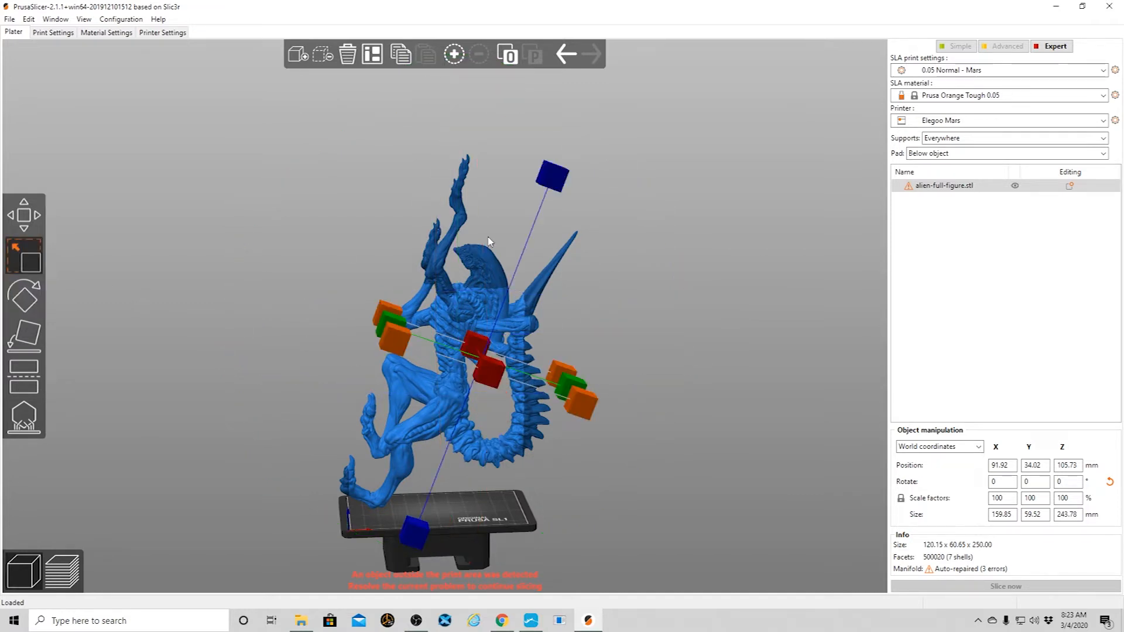
drag(576, 400, 524, 405)
click(24, 215)
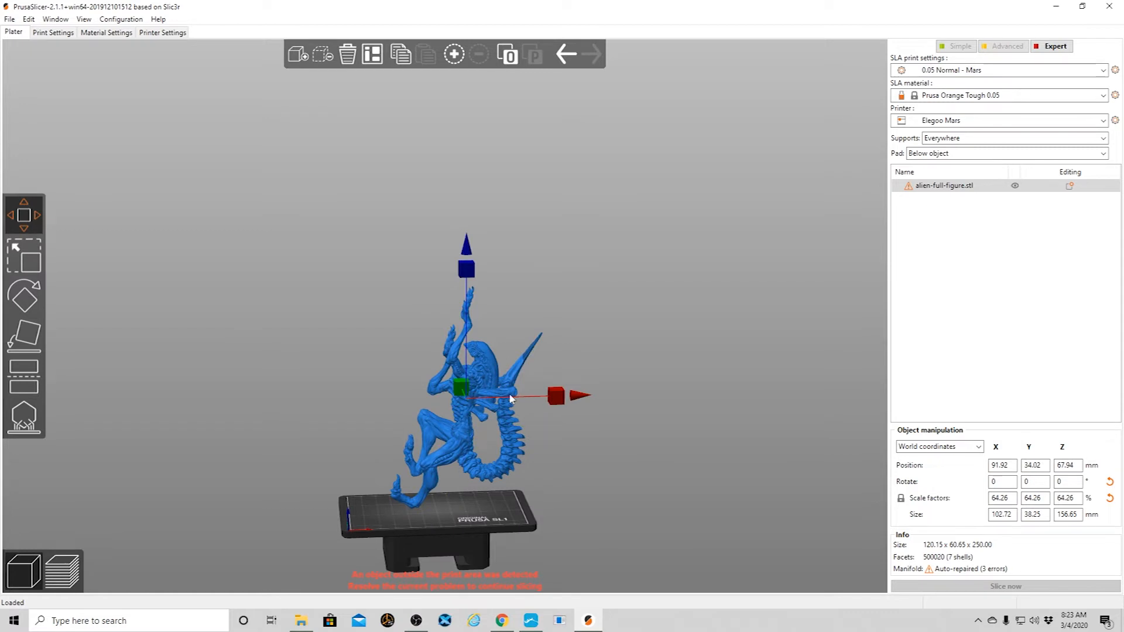
drag(556, 397, 527, 404)
Scale the alien figure uniformly to about 63% and check from several angles that it fits the build volume.
scroll(509, 334, up, 5)
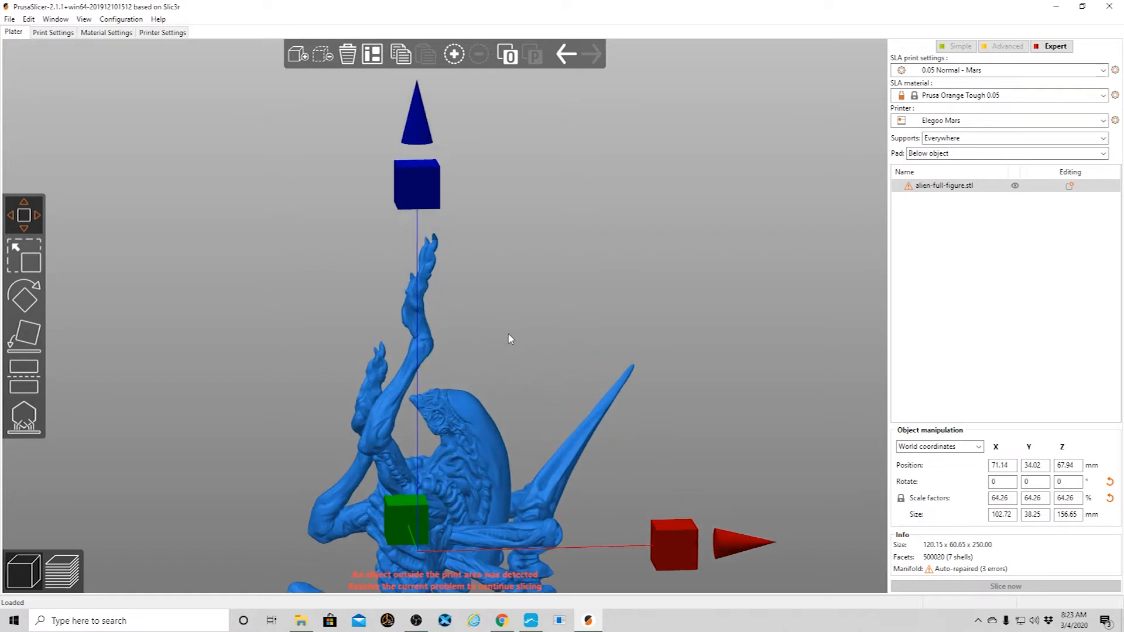
click(32, 261)
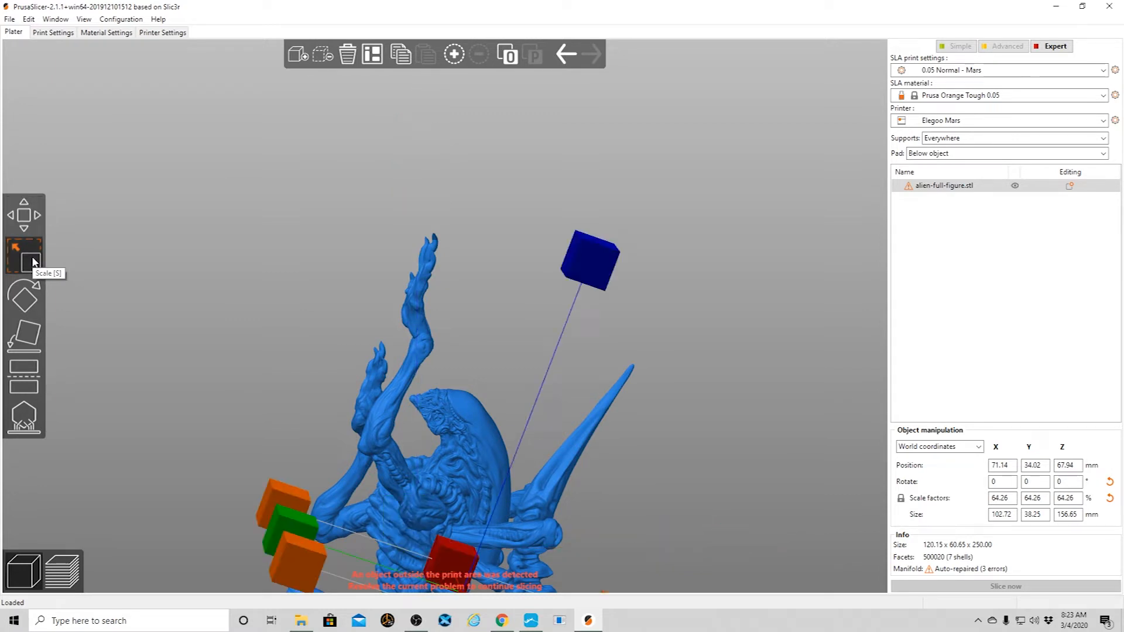
drag(302, 550, 304, 562)
scroll(731, 391, down, 3)
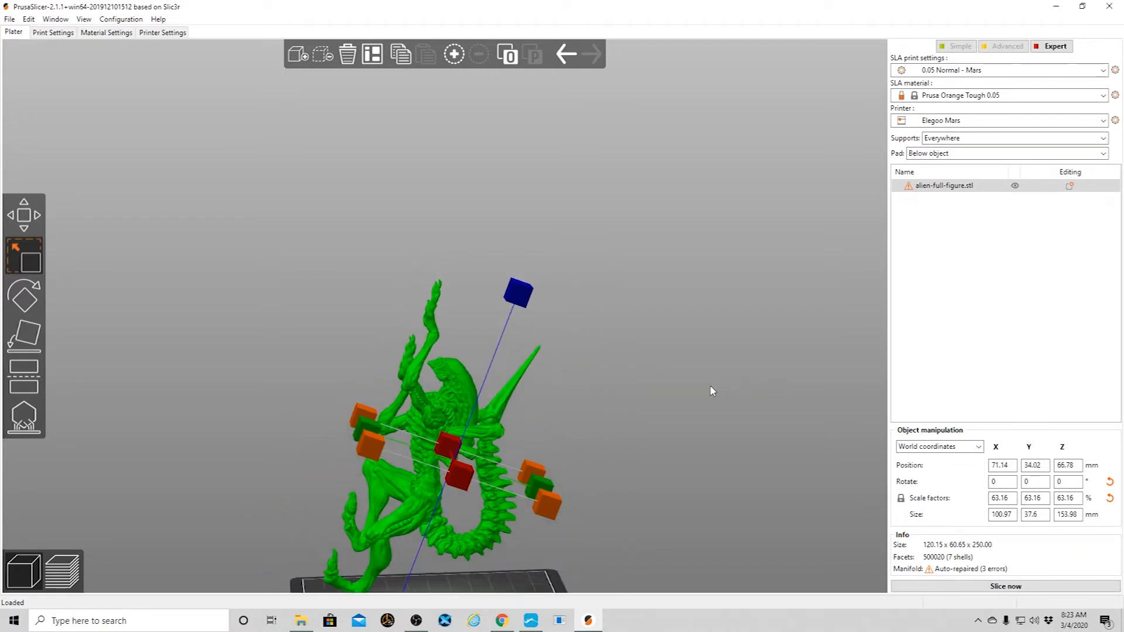
scroll(688, 421, down, 2)
drag(664, 459, 663, 448)
middle_drag(666, 474, 692, 288)
drag(685, 334, 693, 371)
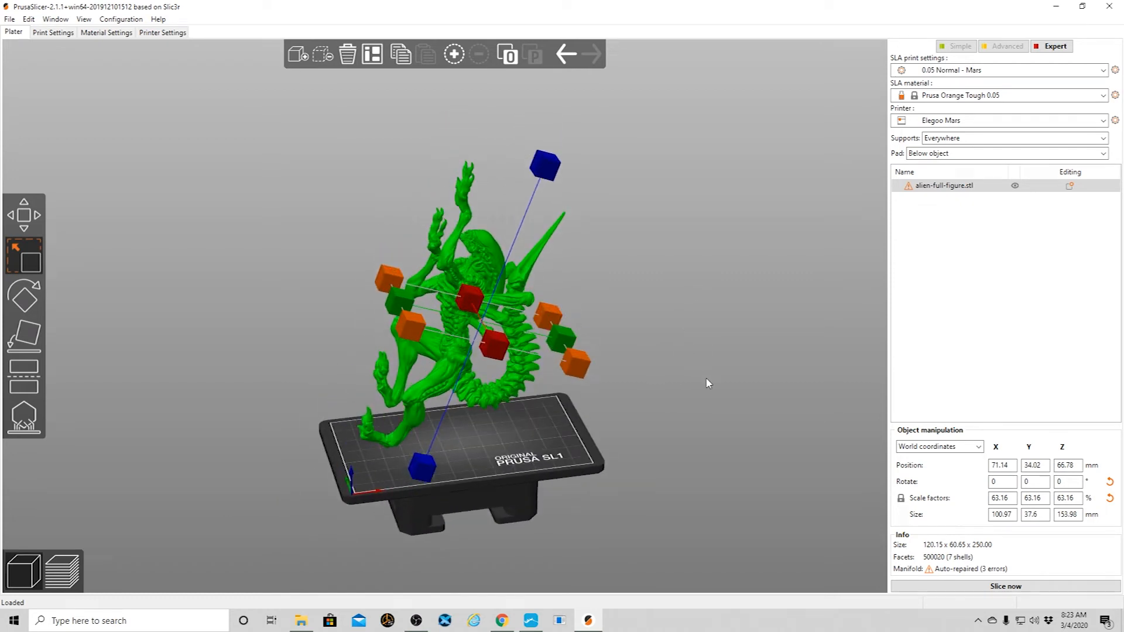
Start support point editing for the alien figure and set the support points density to 74%.
click(105, 331)
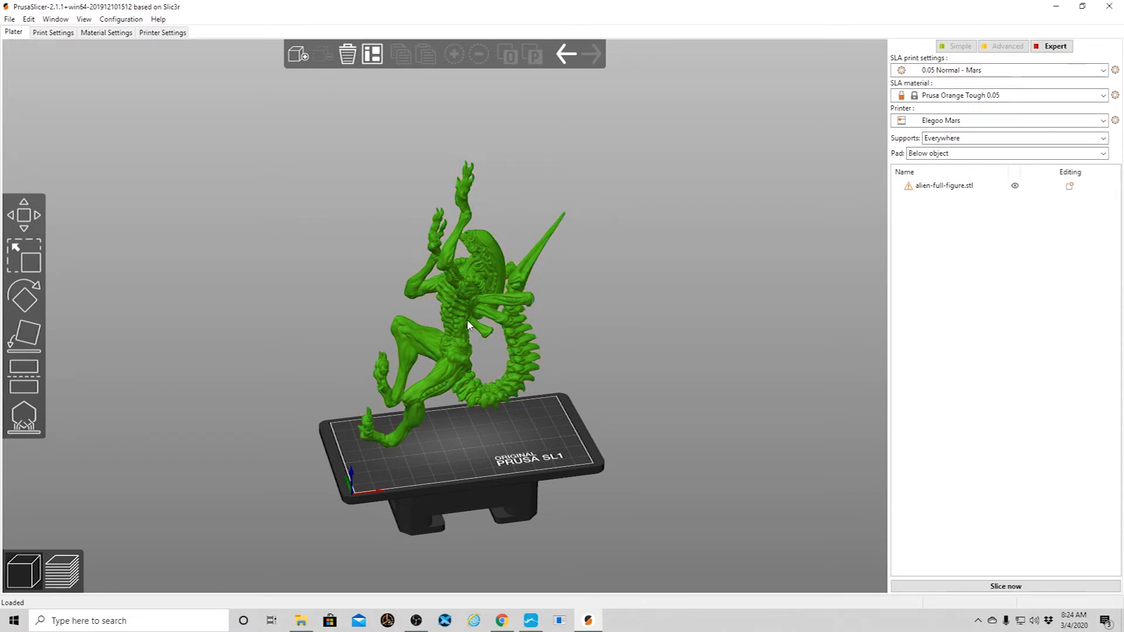
click(451, 301)
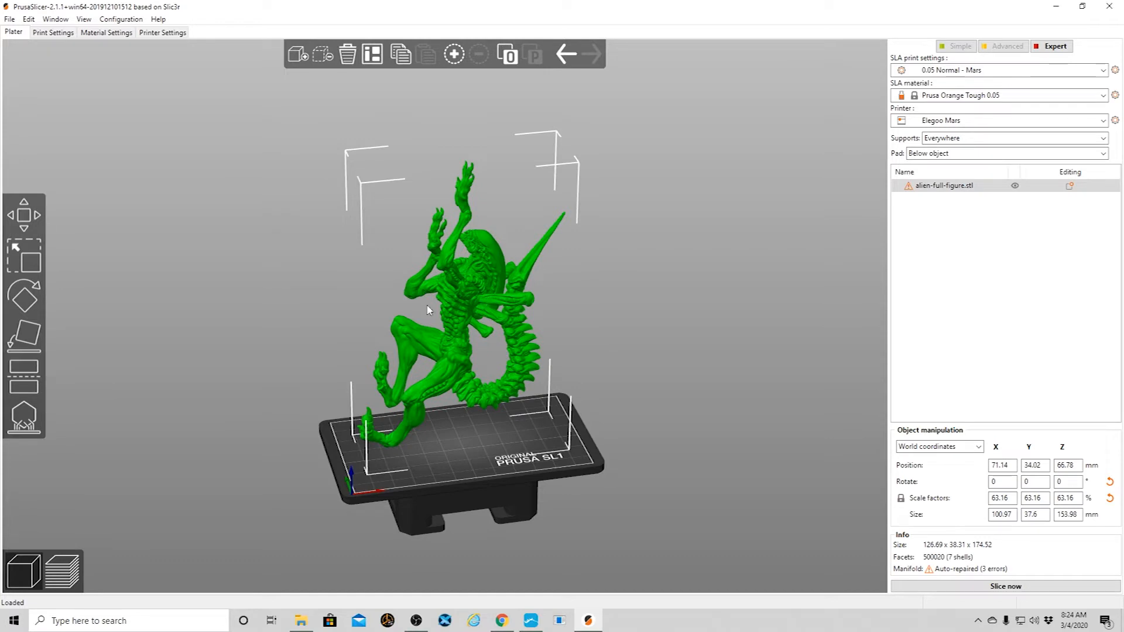
click(24, 417)
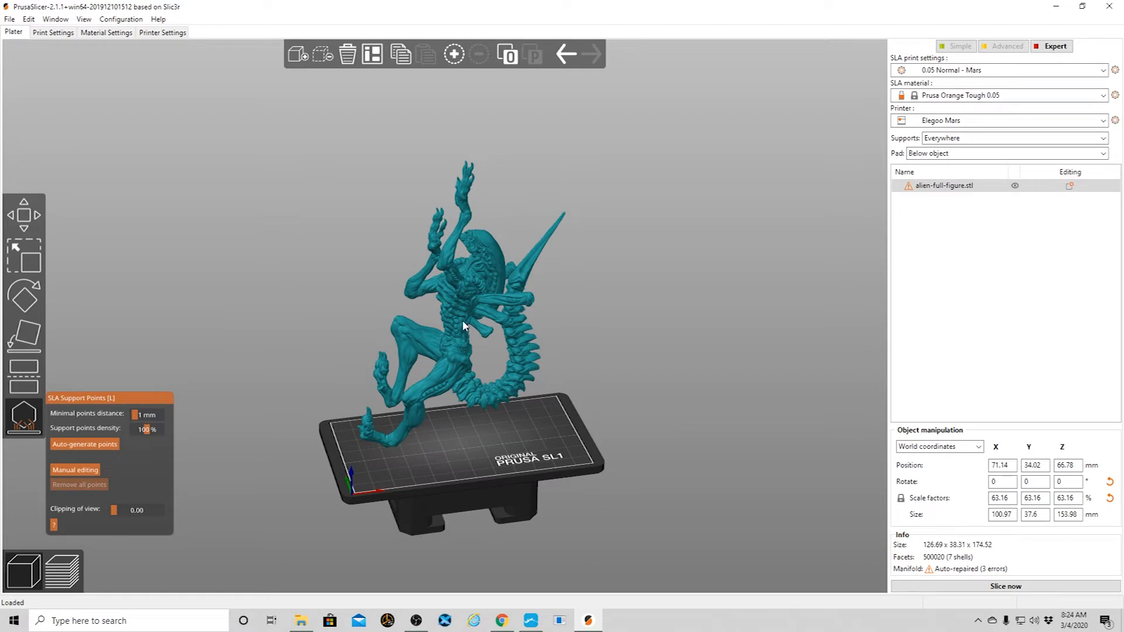
drag(146, 432, 143, 433)
drag(142, 434, 142, 434)
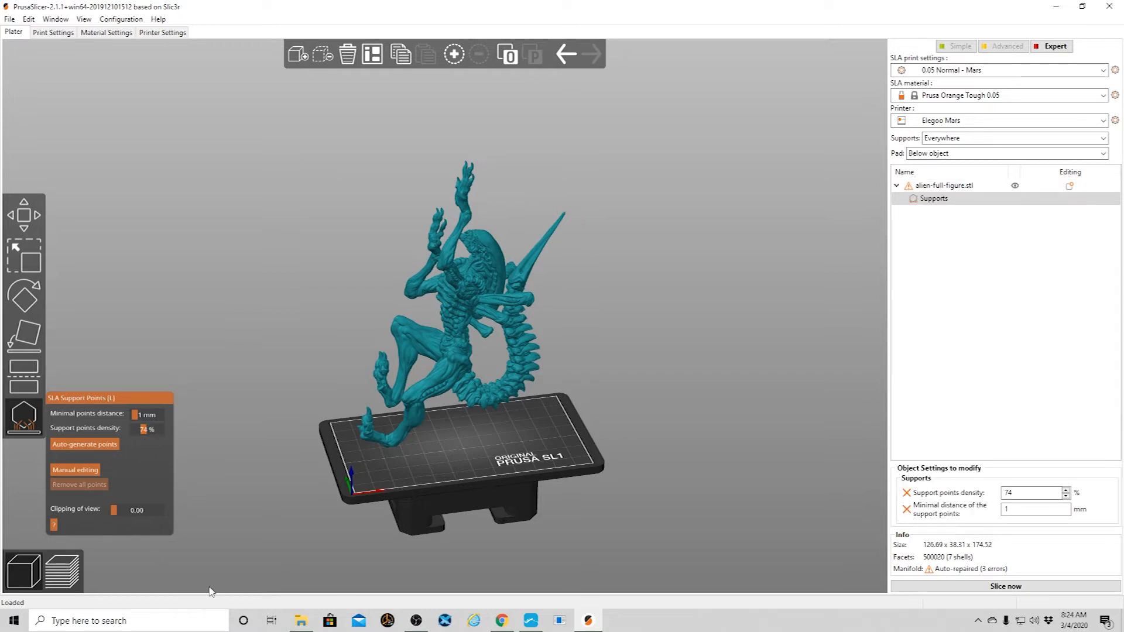
Auto-generate the support points for the alien figure and view the resulting supports with the pad beneath them.
click(79, 470)
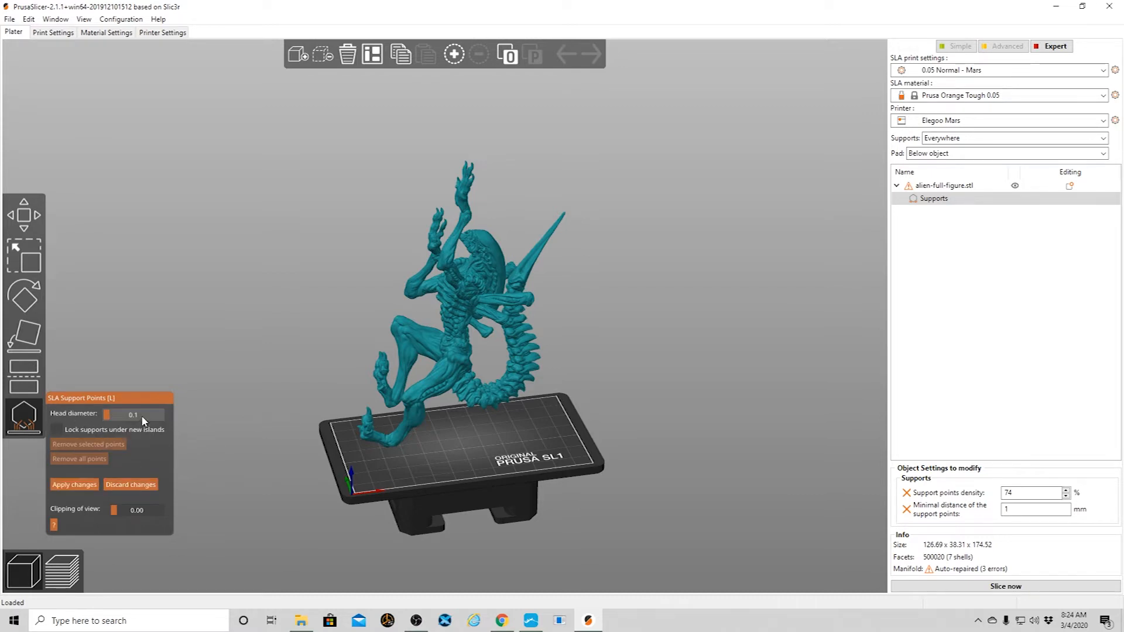
click(82, 484)
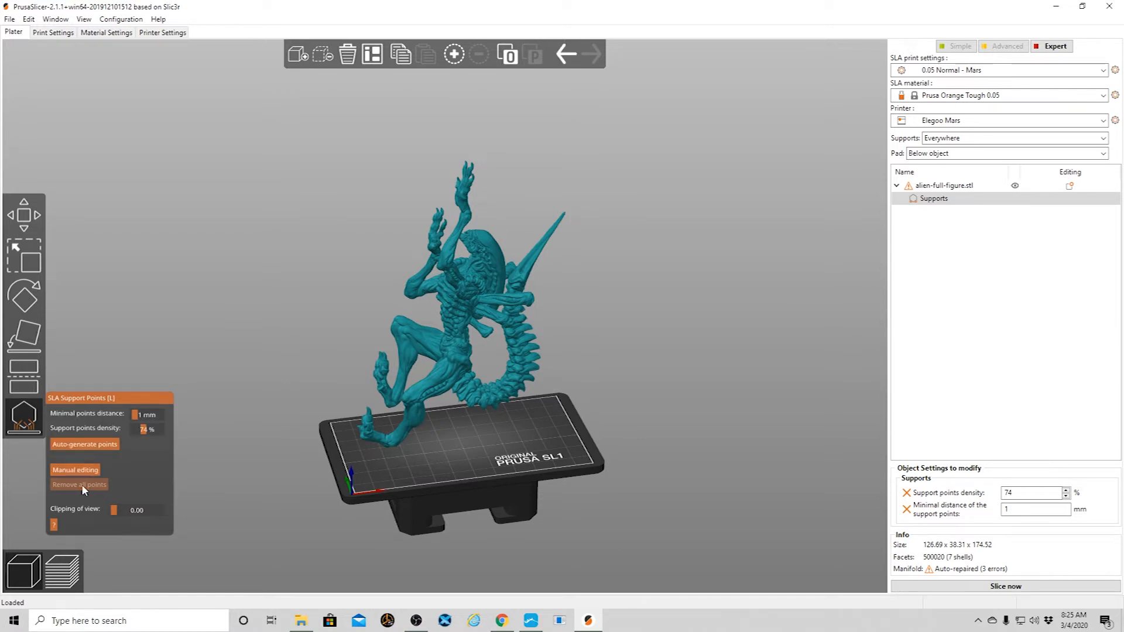
click(86, 446)
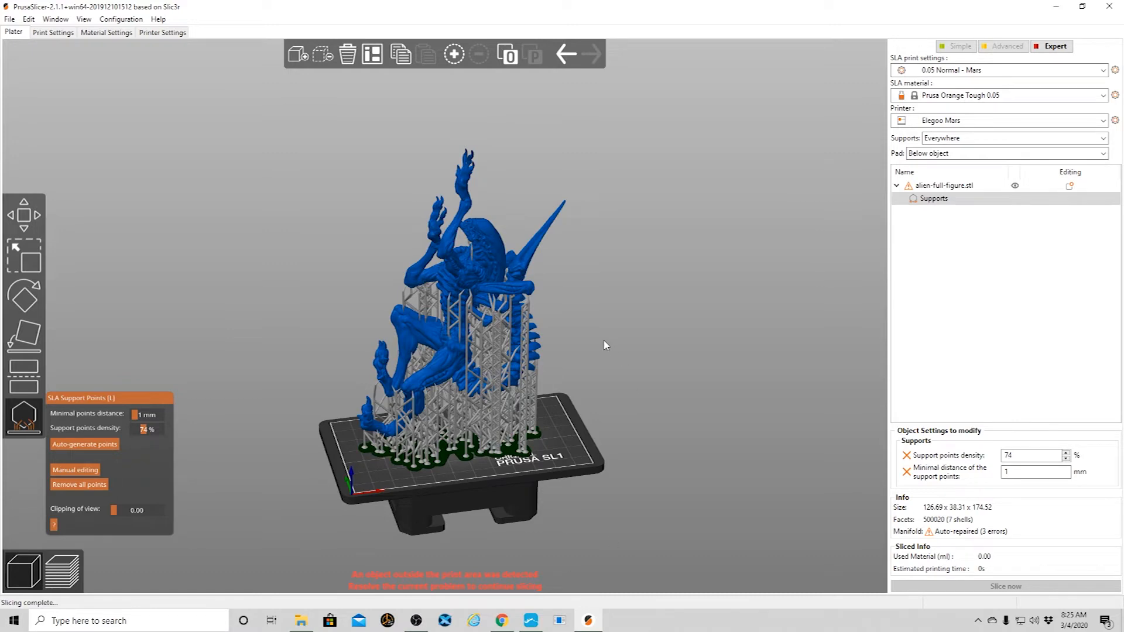
mouse_move(622, 344)
mouse_down()
mouse_move(524, 326)
mouse_move(620, 333)
mouse_move(606, 345)
mouse_up()
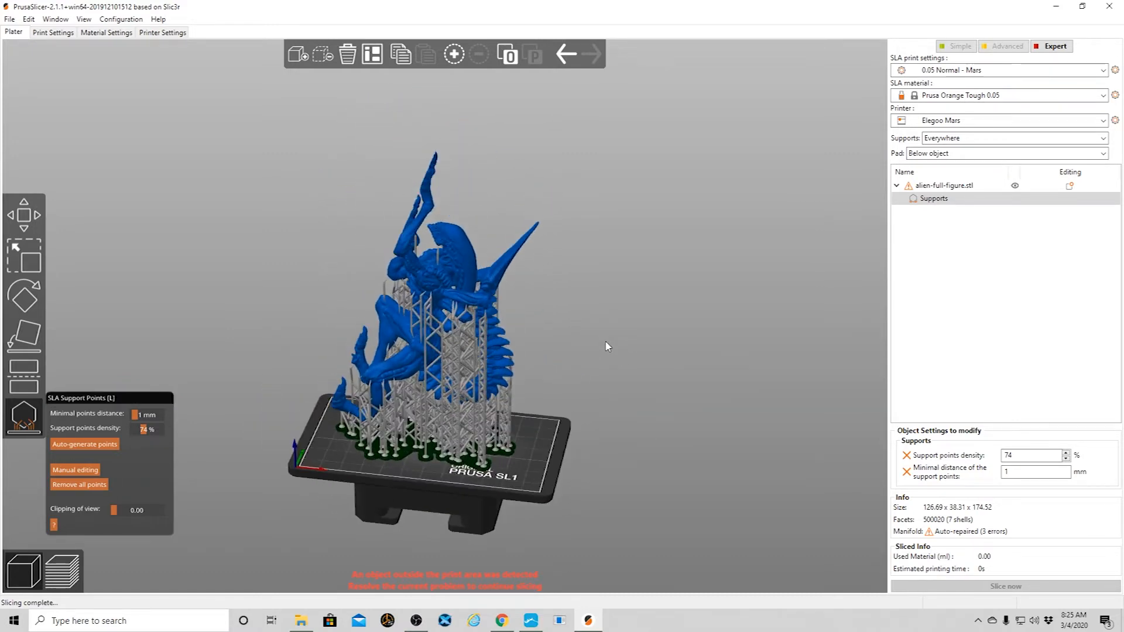
Export the plate as an STL including supports, named alien-full-figure_prusa.stl, in the alien-xenomorph-full-figure-25-cm folder.
click(10, 21)
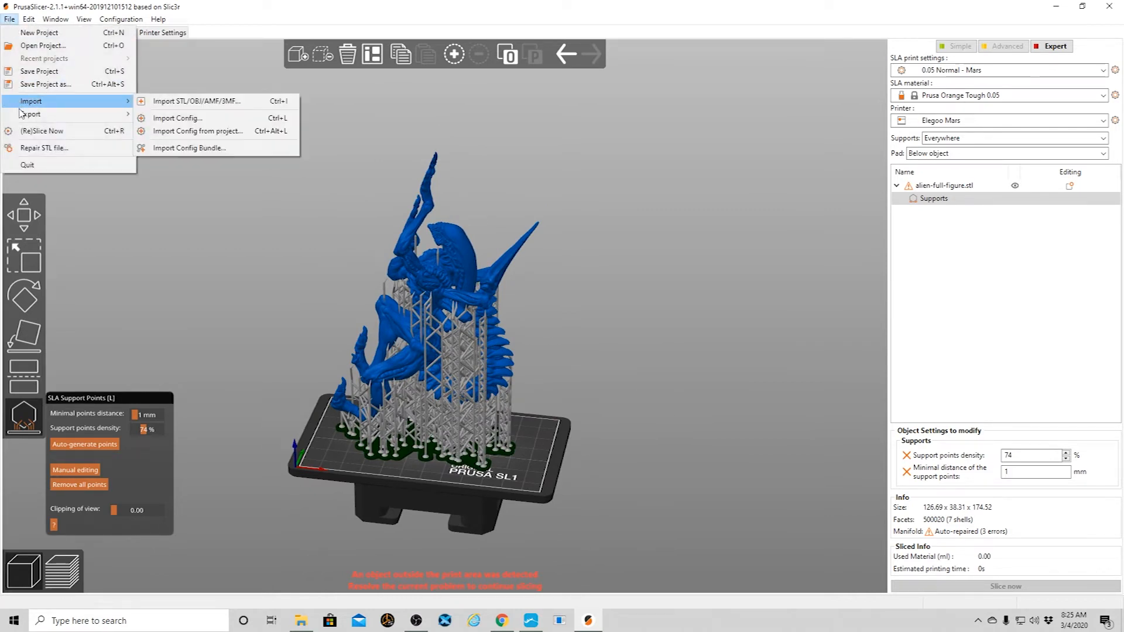
mouse_move(22, 119)
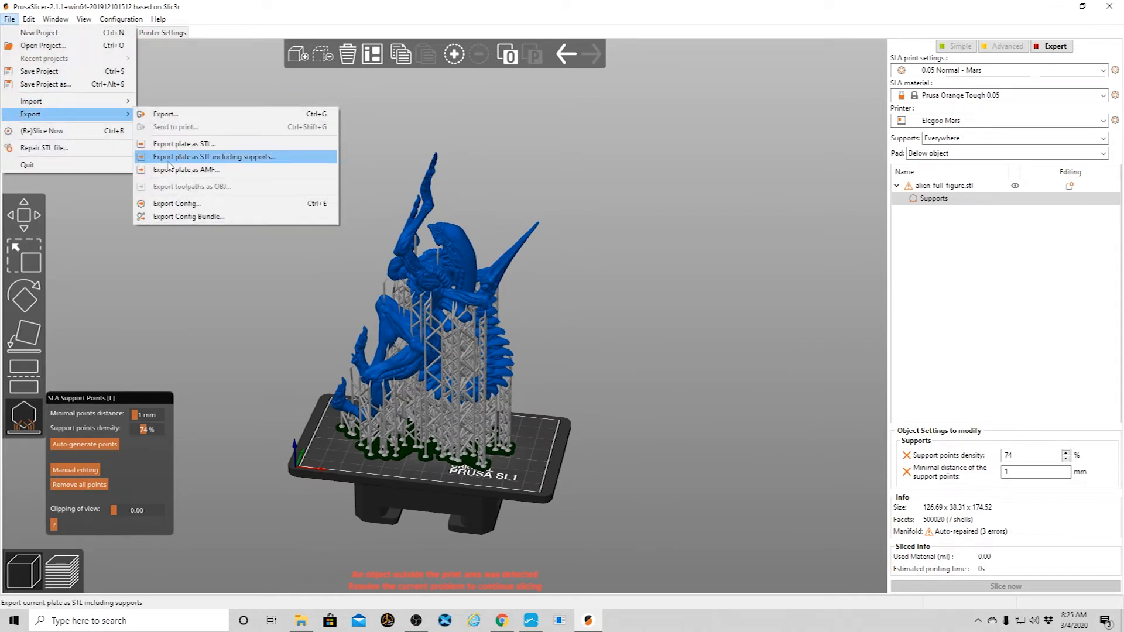
click(274, 162)
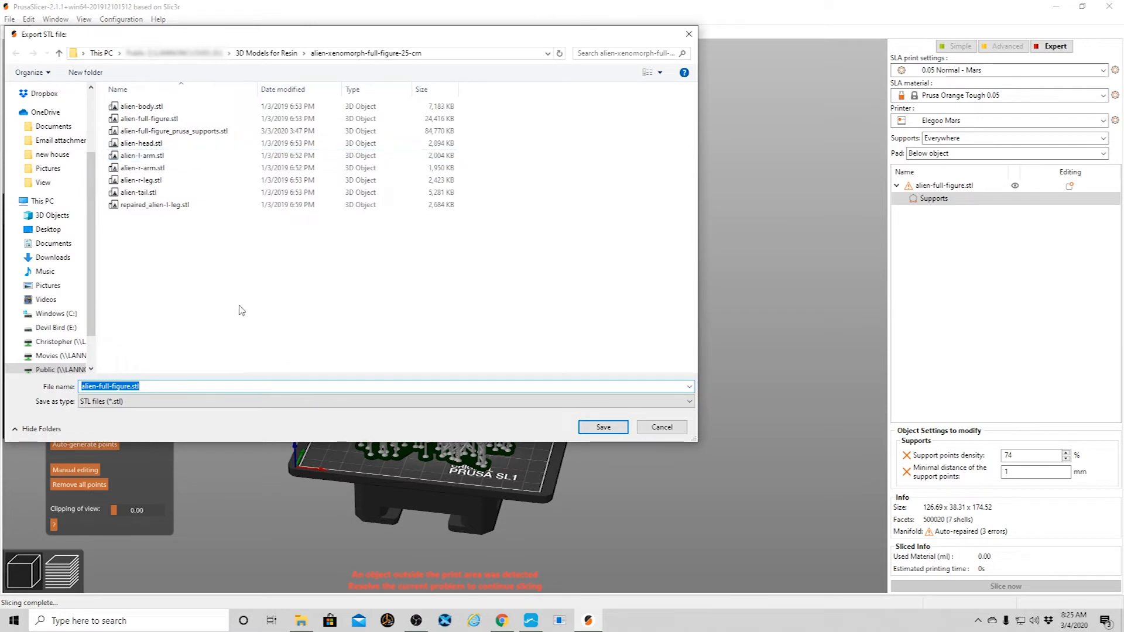
click(132, 386)
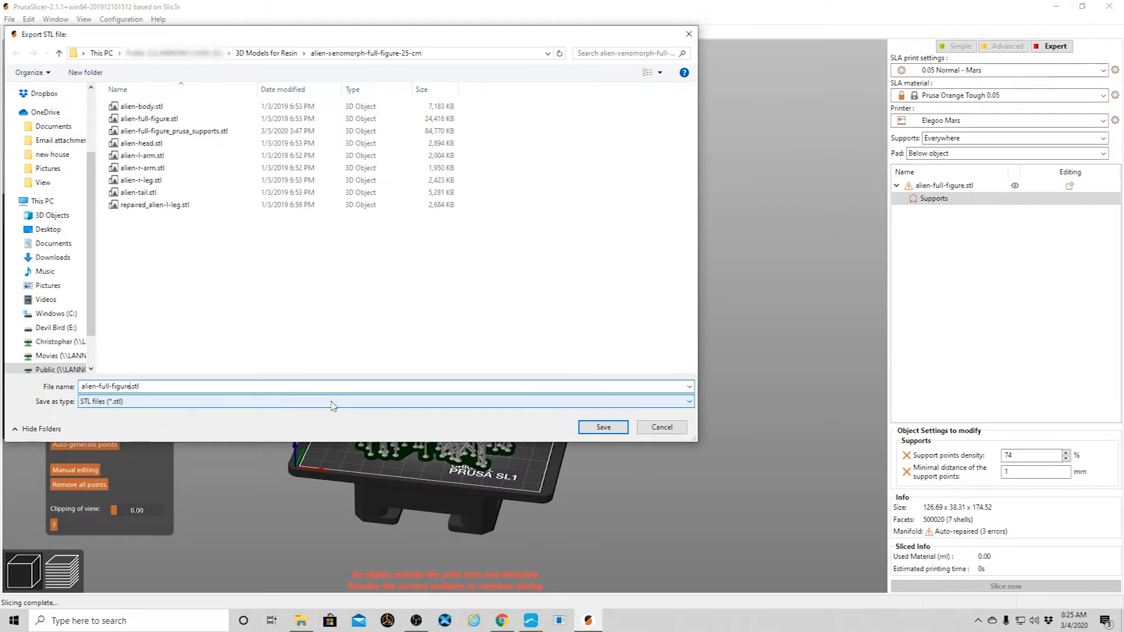
text(_prusa)
click(587, 427)
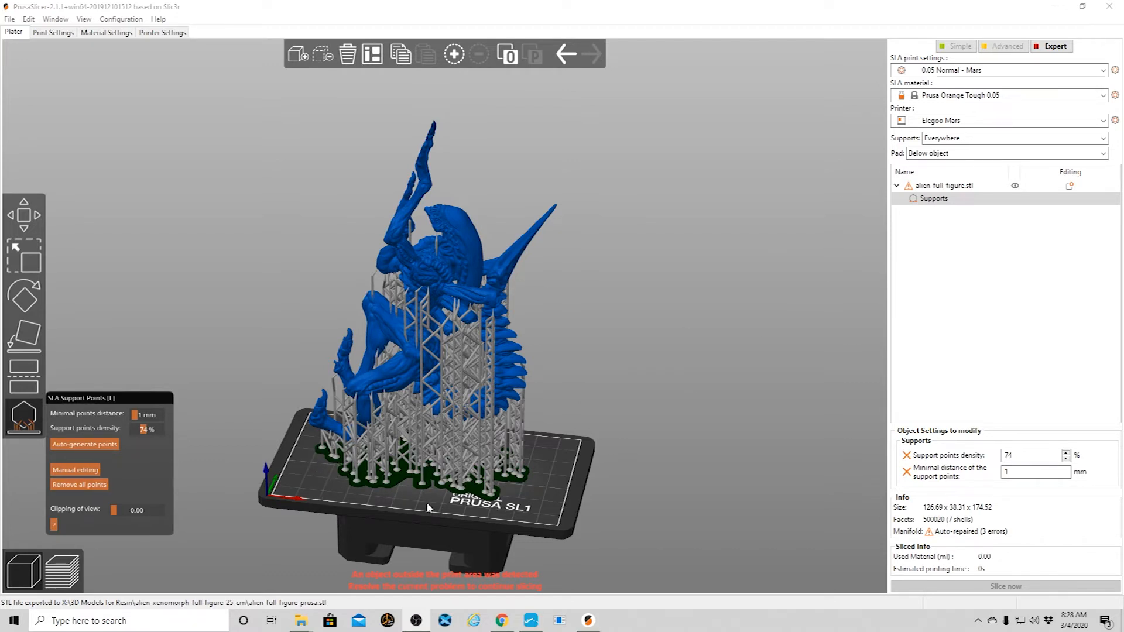
Remove all support points from the alien figure and set the pad to None.
click(104, 484)
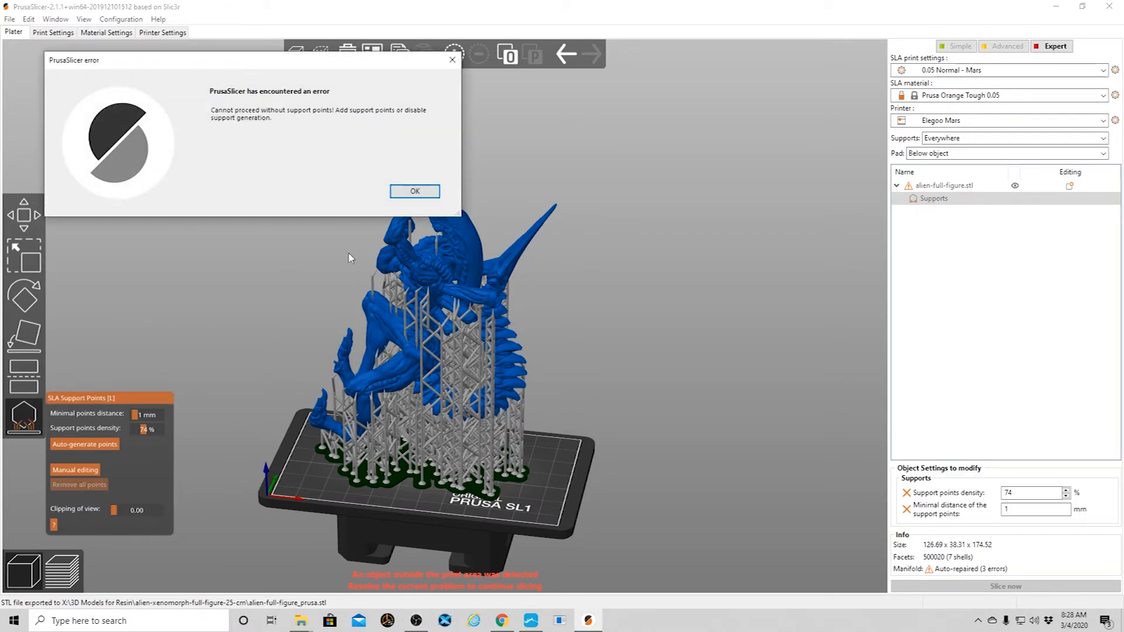
click(405, 191)
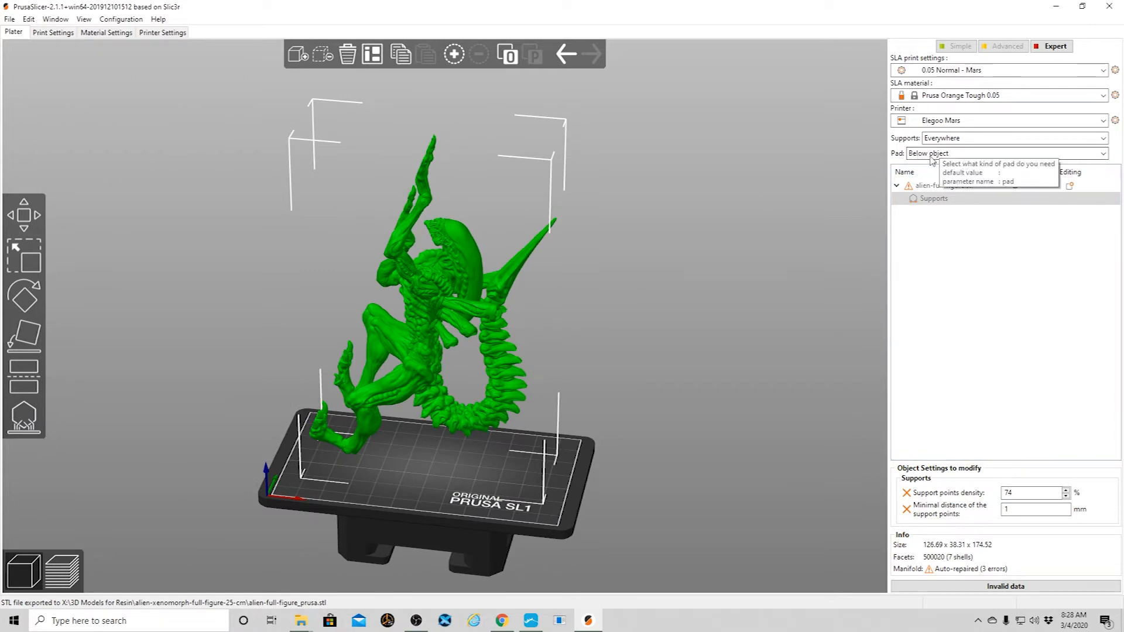
click(1096, 154)
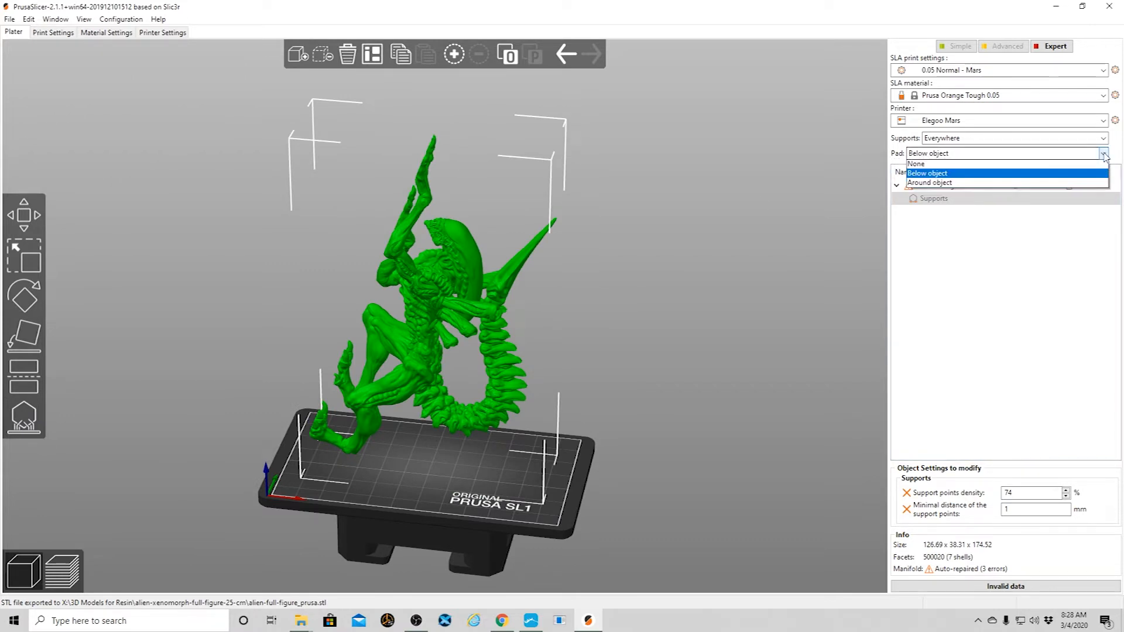
click(920, 166)
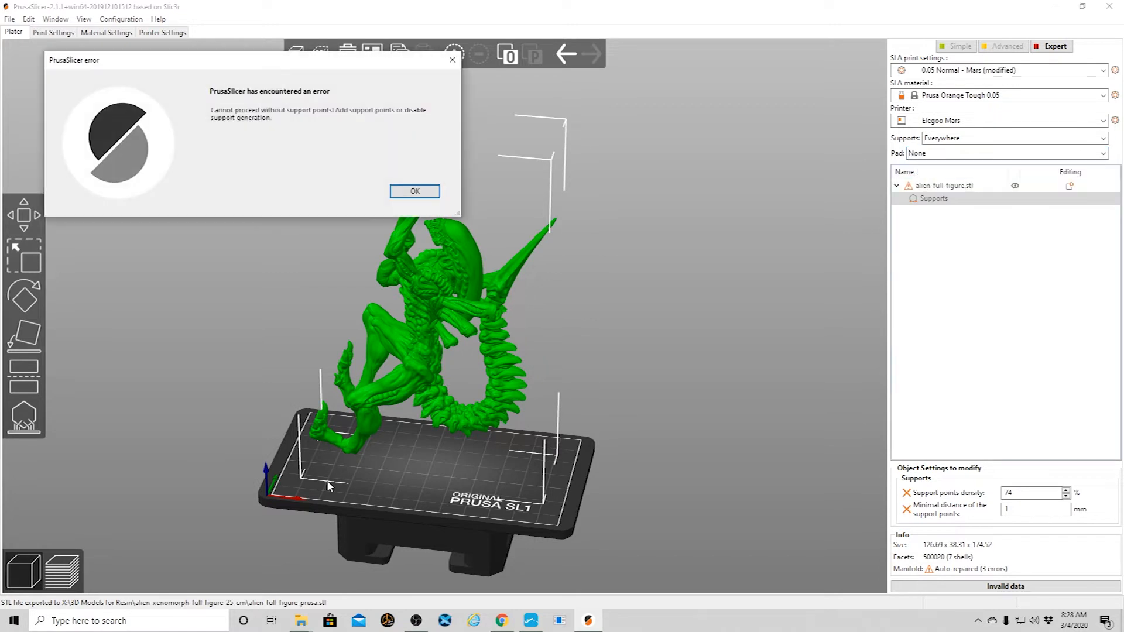
click(426, 191)
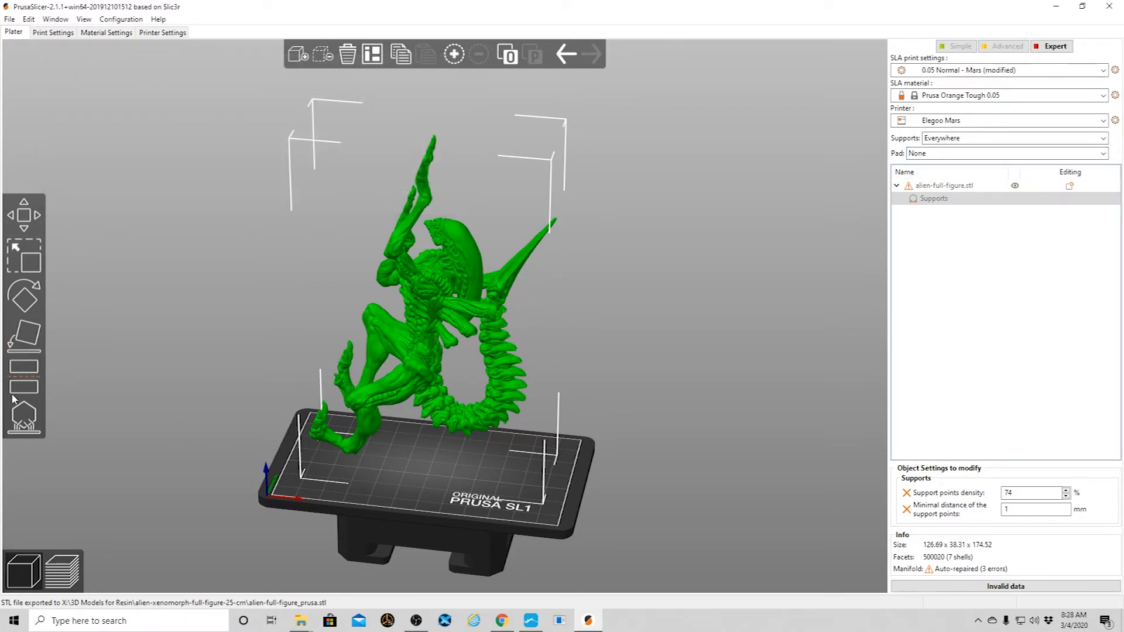
Auto-generate the support points without a pad and examine the individual support feet from below and from the side.
click(21, 416)
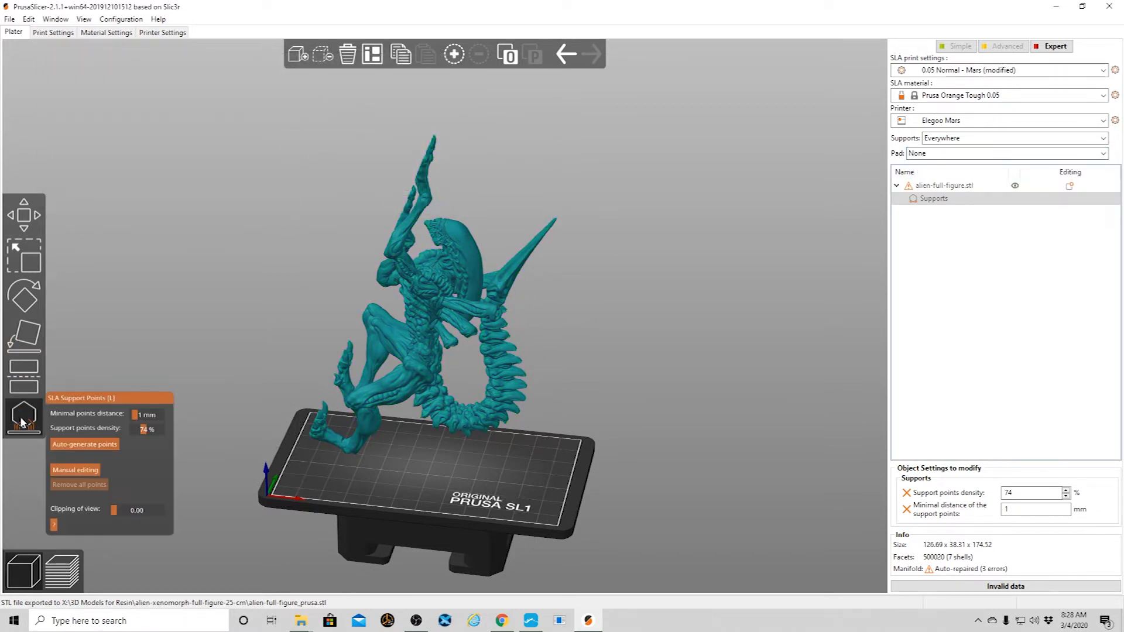
click(102, 446)
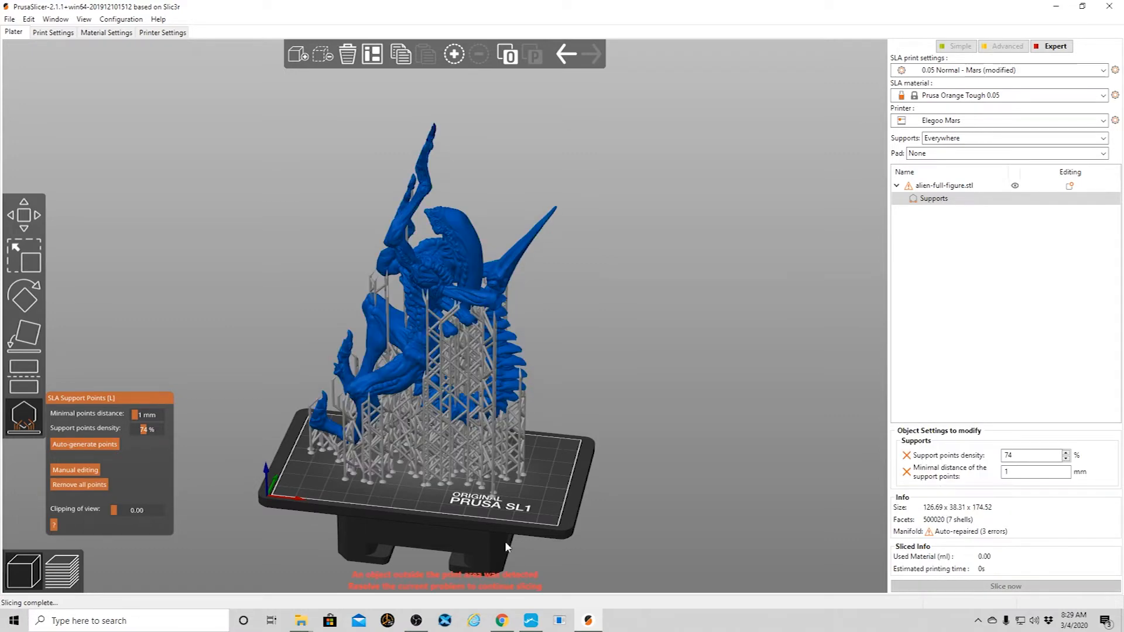
drag(578, 473, 712, 385)
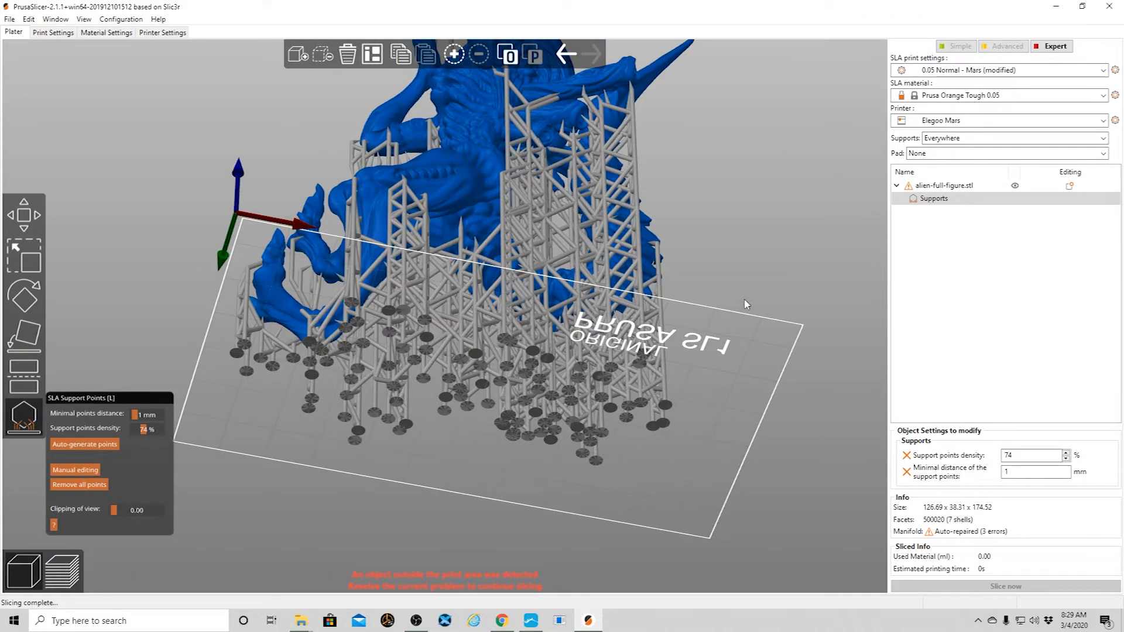
drag(766, 220, 773, 248)
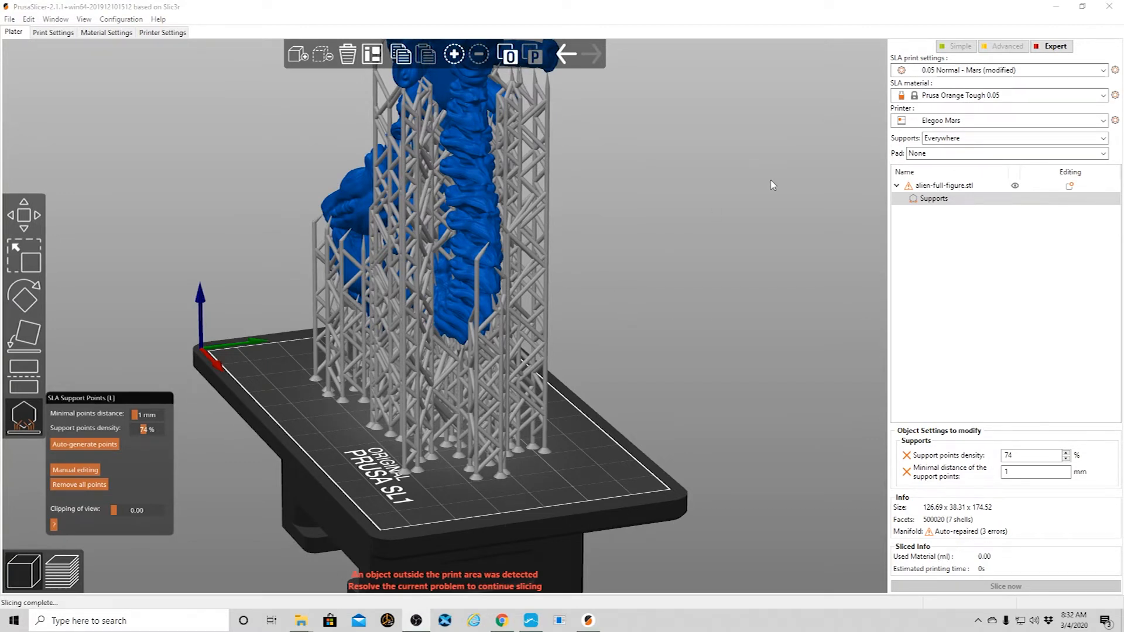
Switch to CHITUBOX and load the alien figure's model file onto the empty build plate.
click(1055, 7)
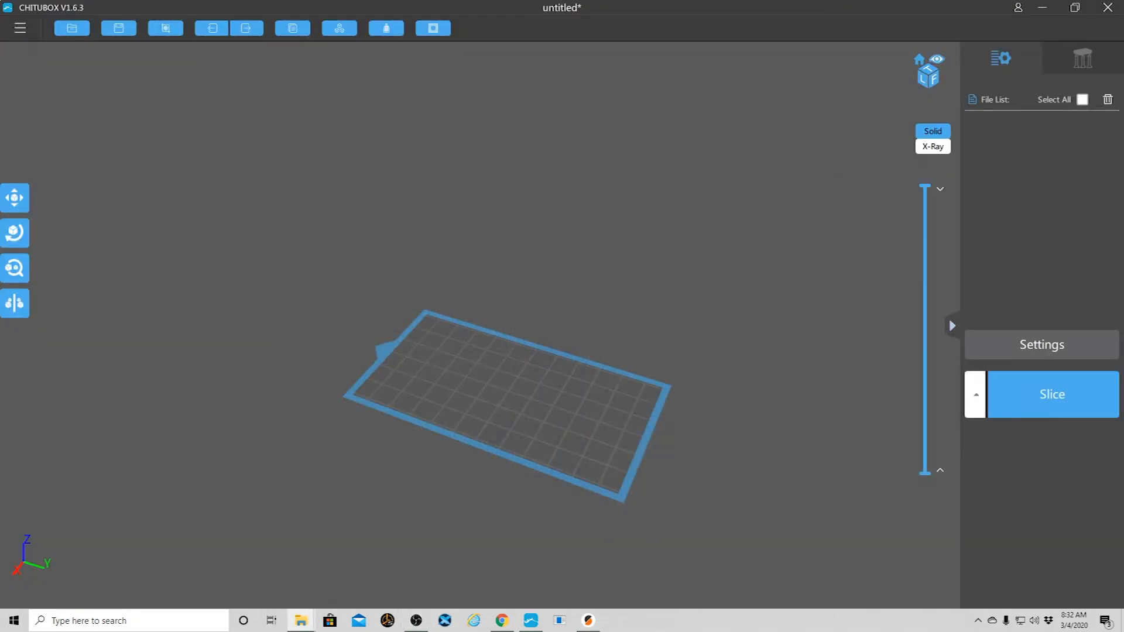
drag(1013, 251, 505, 351)
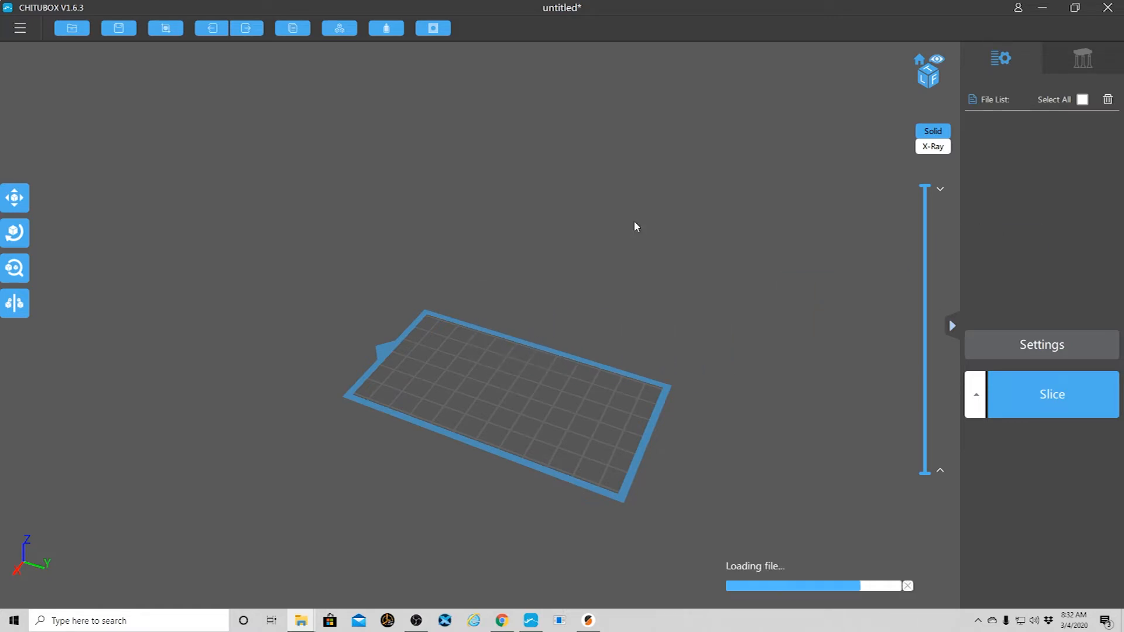
Rotate the alien figure to 90° about the Z axis so its length follows the build plate.
right_drag(706, 251, 693, 297)
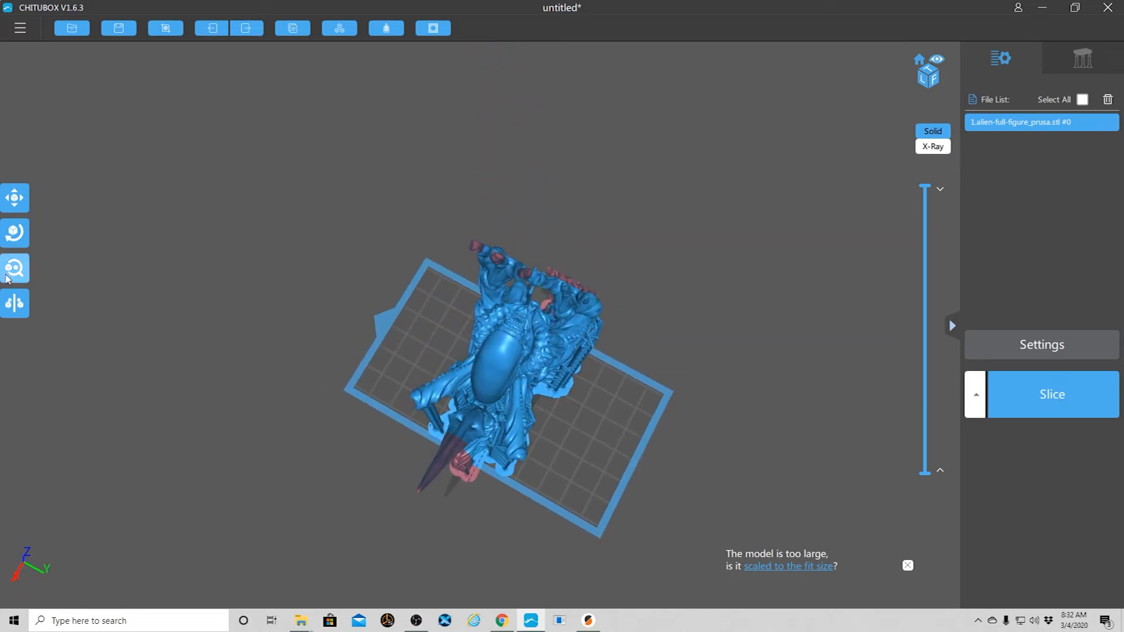
click(10, 236)
drag(593, 397, 603, 331)
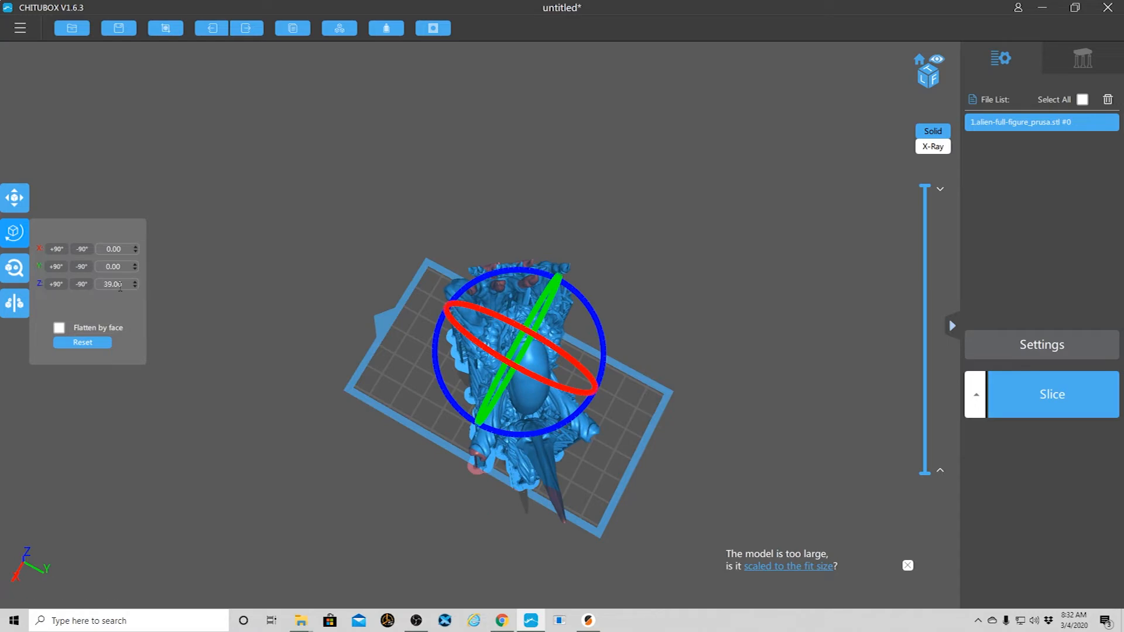
drag(105, 284, 155, 288)
text(90)
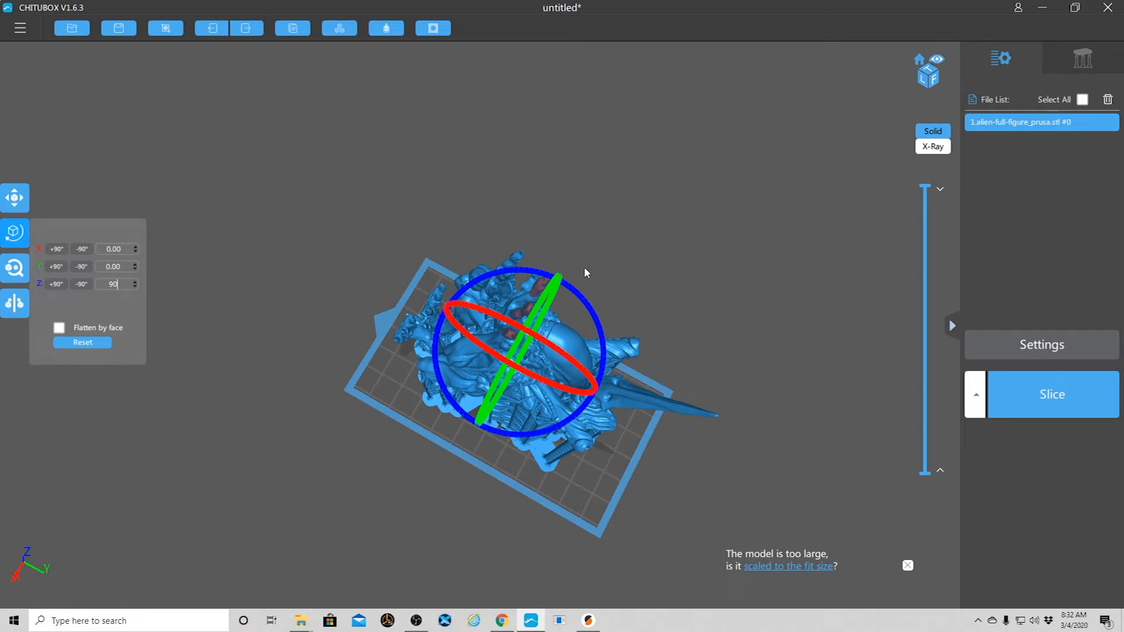
Examine the rotated alien figure and its supports from several angles and distances for parts outside the build volume.
right_drag(807, 438, 781, 345)
right_drag(765, 424, 724, 384)
right_drag(752, 347, 722, 410)
scroll(719, 410, down, 2)
scroll(719, 411, up, 1)
scroll(717, 416, down, 3)
scroll(715, 416, up, 4)
scroll(717, 416, up, 2)
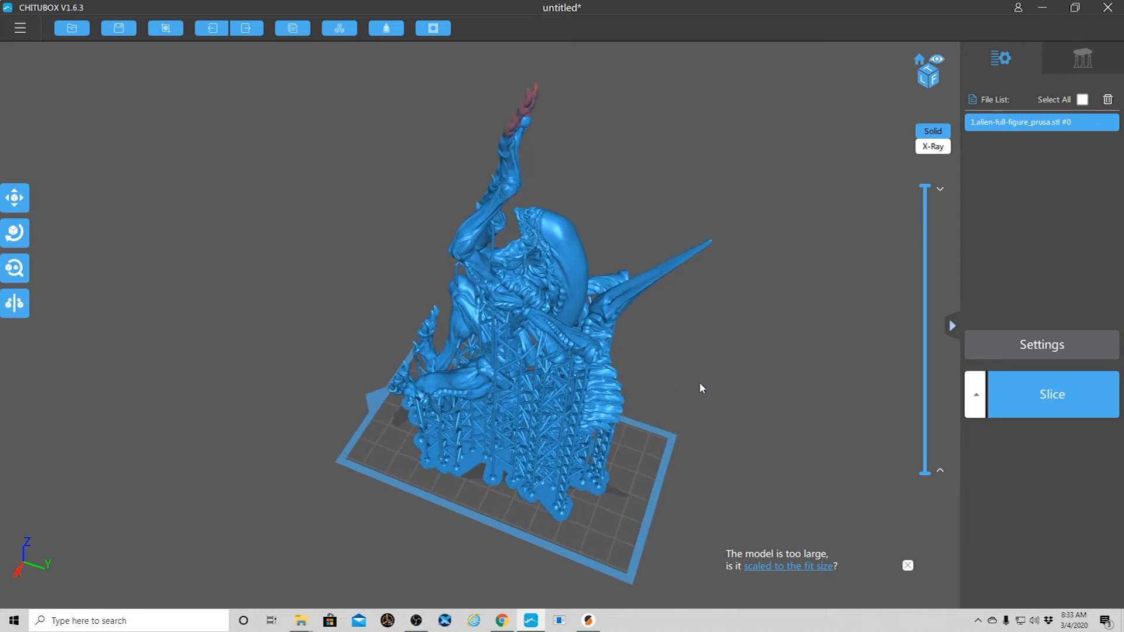
right_drag(753, 370, 722, 406)
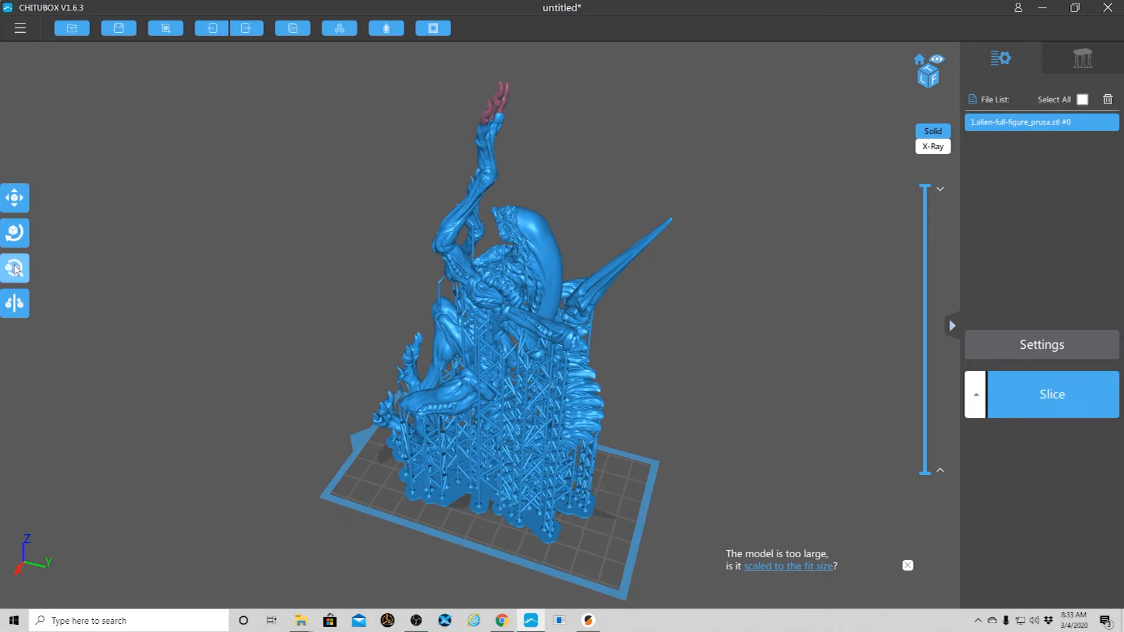
Try scaling the alien figure to fit, revert it, and scale the figure uniformly to 90% instead.
click(16, 270)
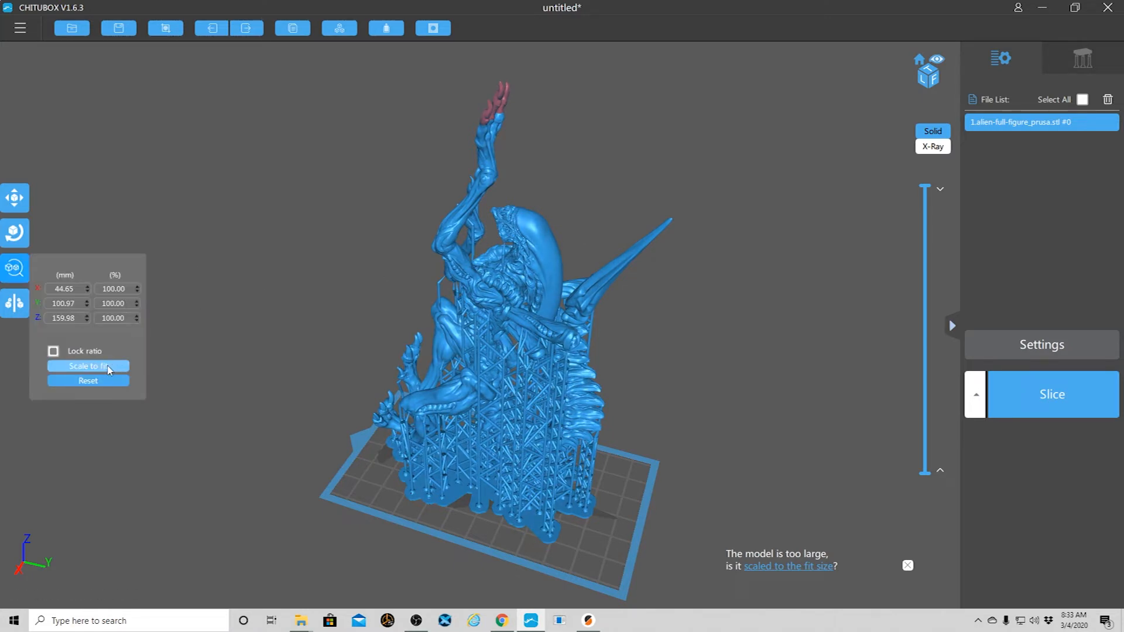
click(109, 370)
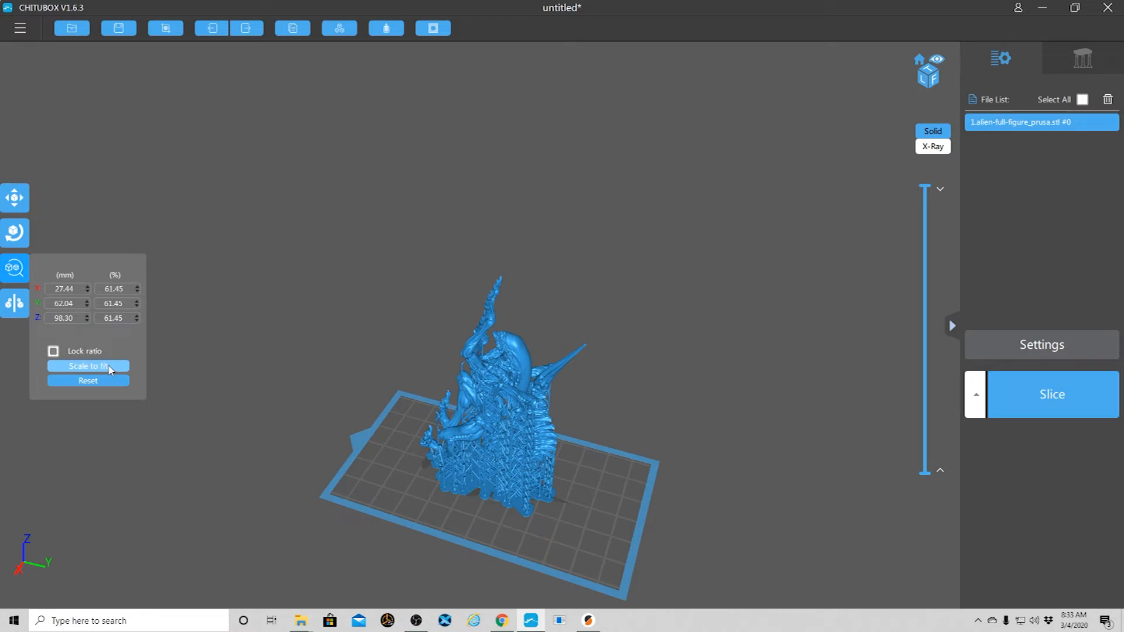
click(109, 370)
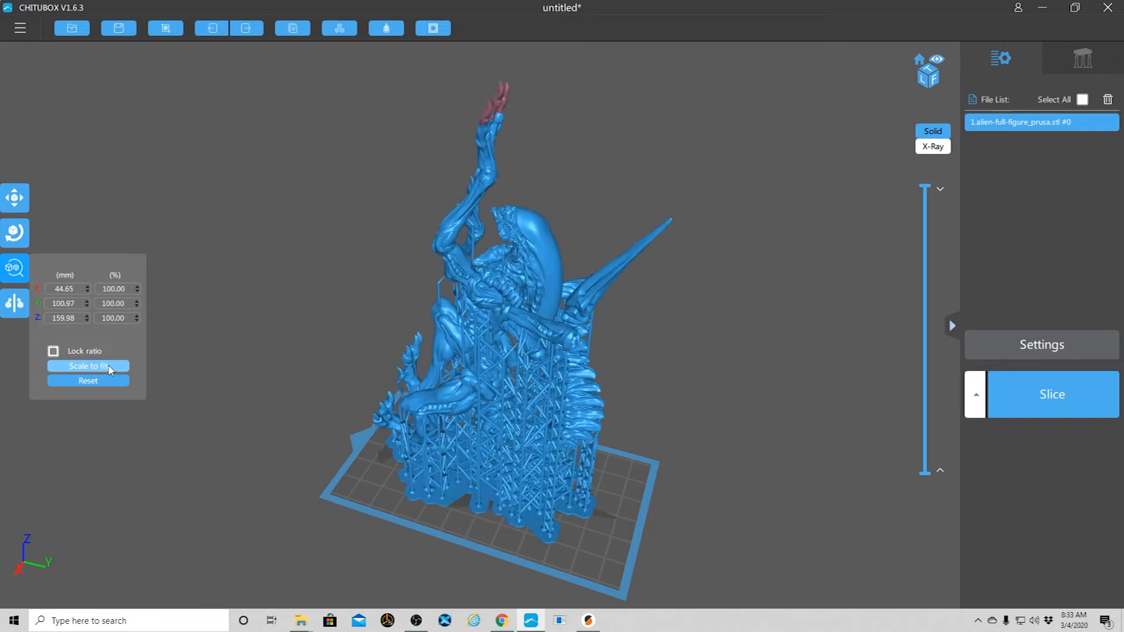
click(138, 292)
click(137, 292)
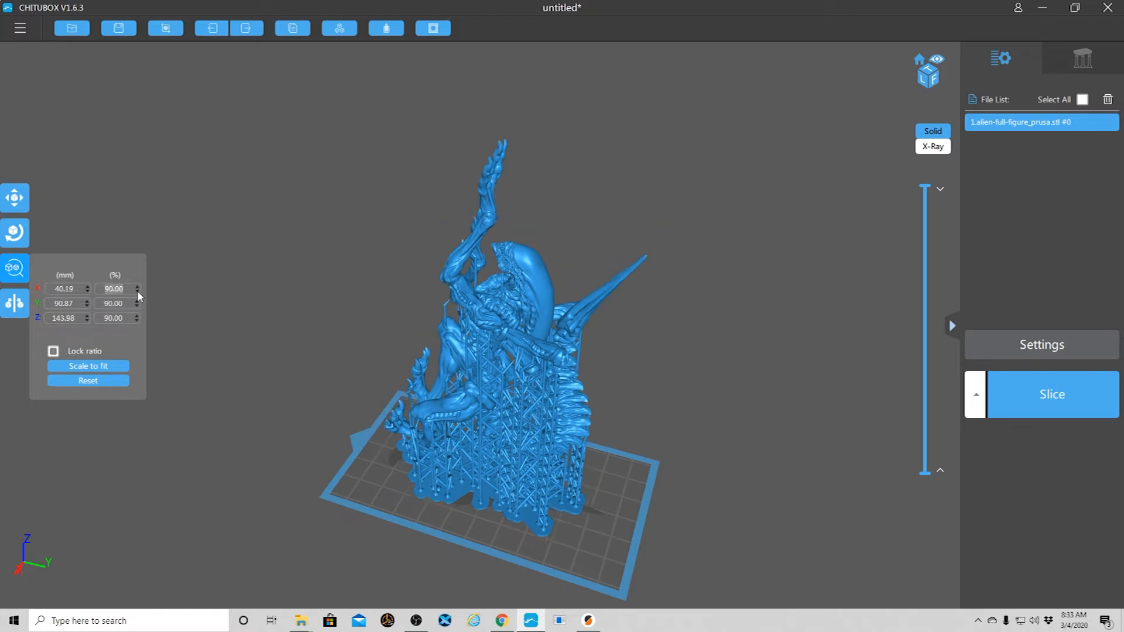
Clip the upper layers in support editing and add a light support beneath the alien figure's bent leg.
drag(658, 383, 853, 275)
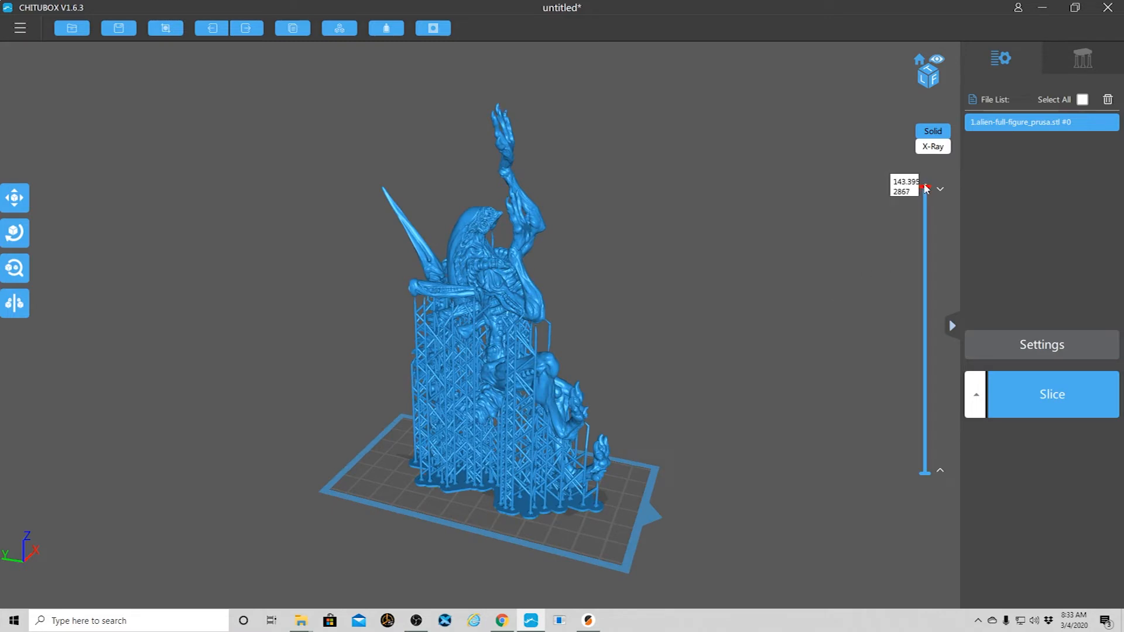
click(1083, 60)
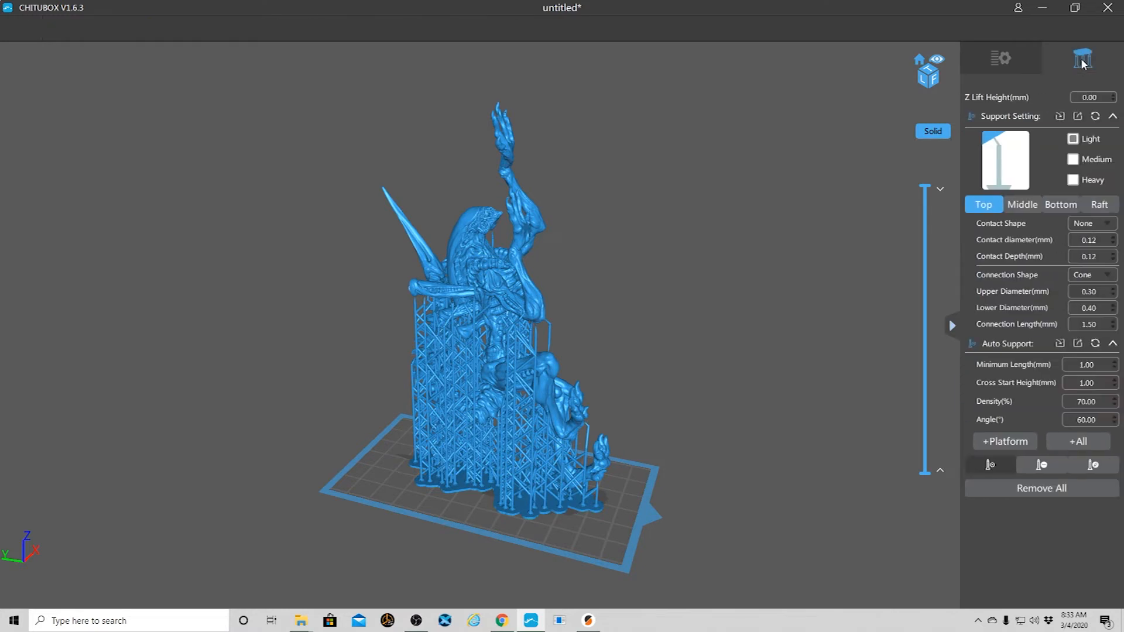
drag(926, 192, 926, 359)
mouse_move(687, 326)
mouse_down()
mouse_move(709, 335)
mouse_move(687, 346)
mouse_up()
drag(926, 364, 870, 322)
drag(697, 350, 755, 328)
scroll(586, 435, up, 5)
drag(734, 389, 734, 351)
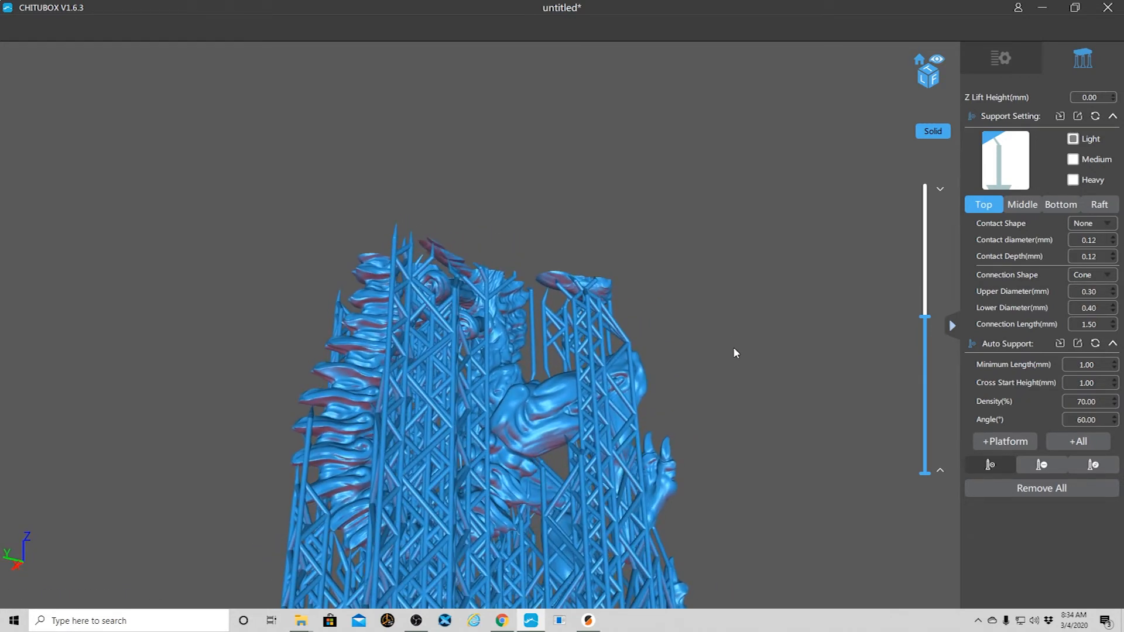
drag(742, 445, 747, 267)
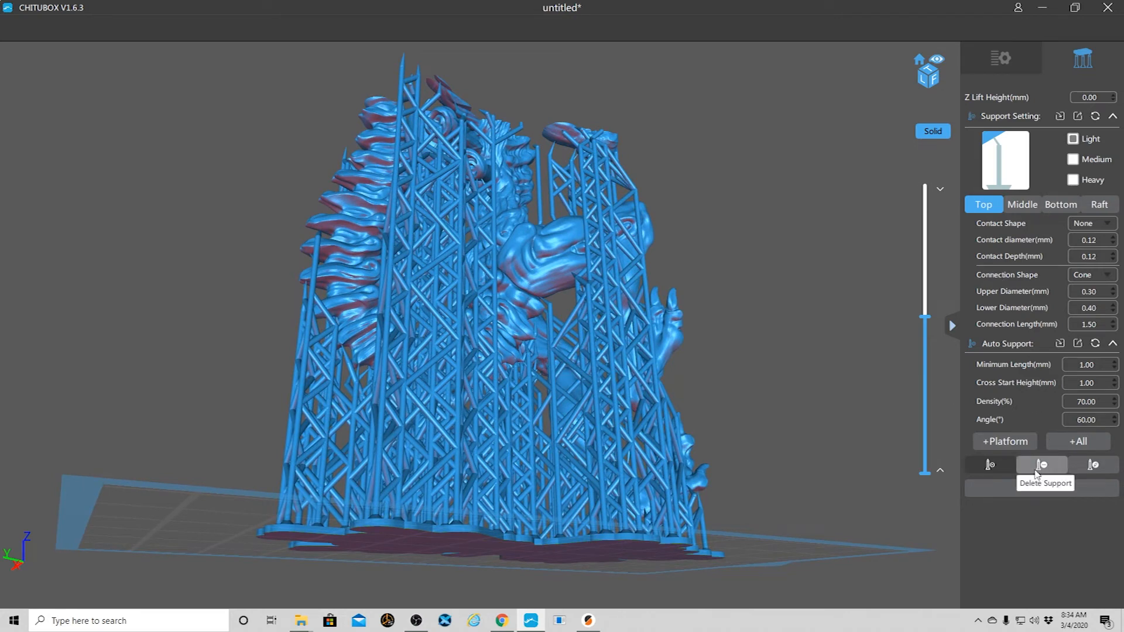
click(557, 282)
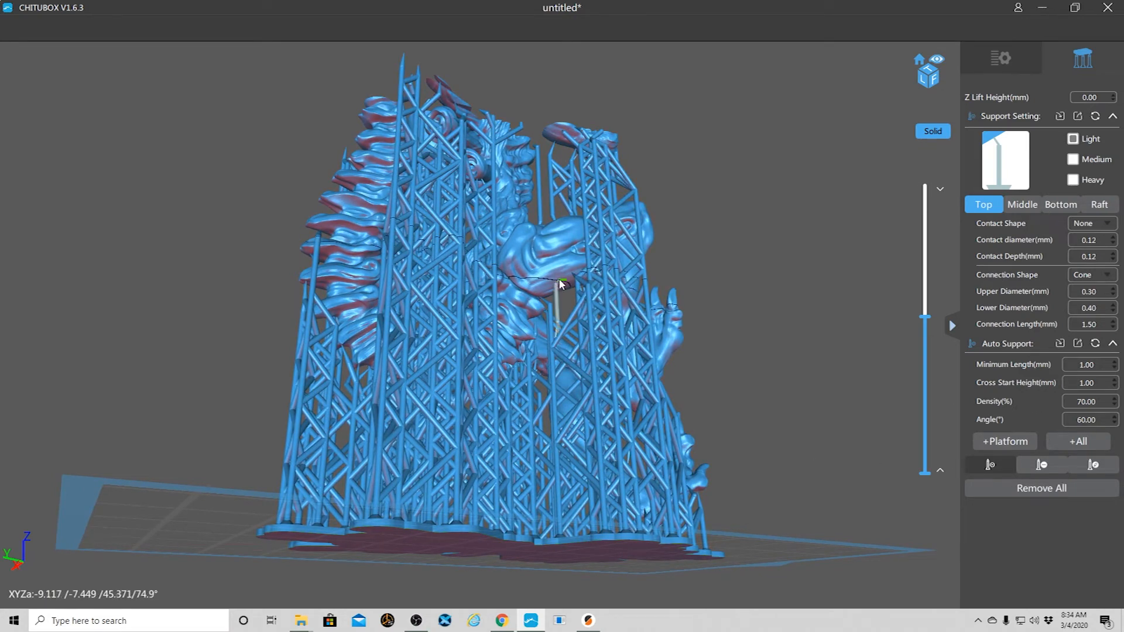
Examine the added leg support up close from several angles and restore the full-height view of the figure.
scroll(757, 314, up, 8)
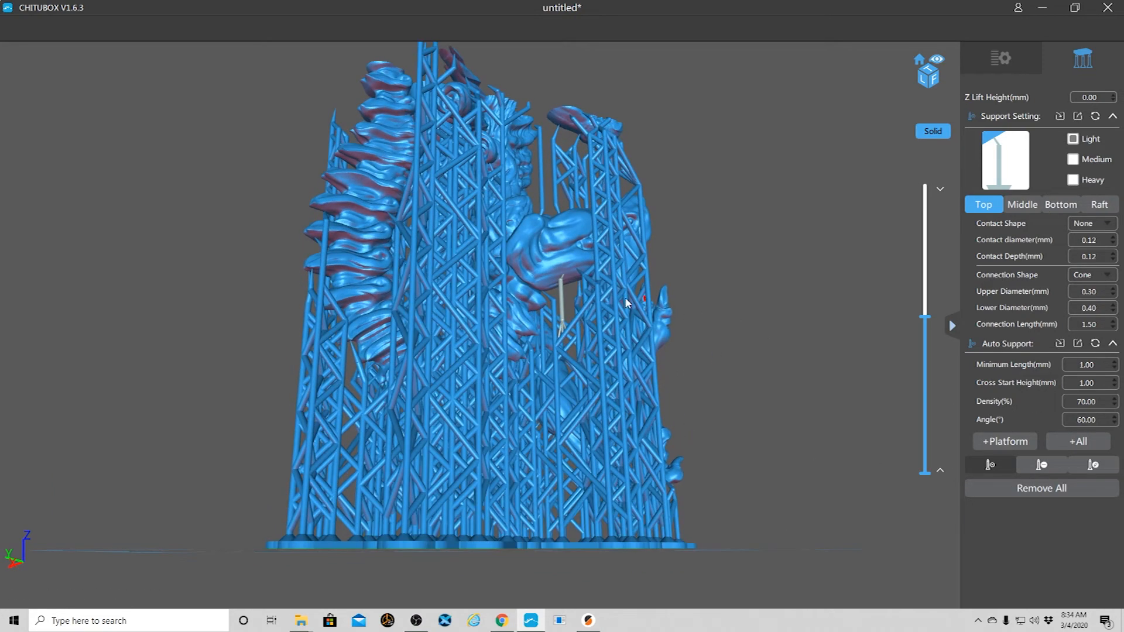
scroll(676, 299, down, 5)
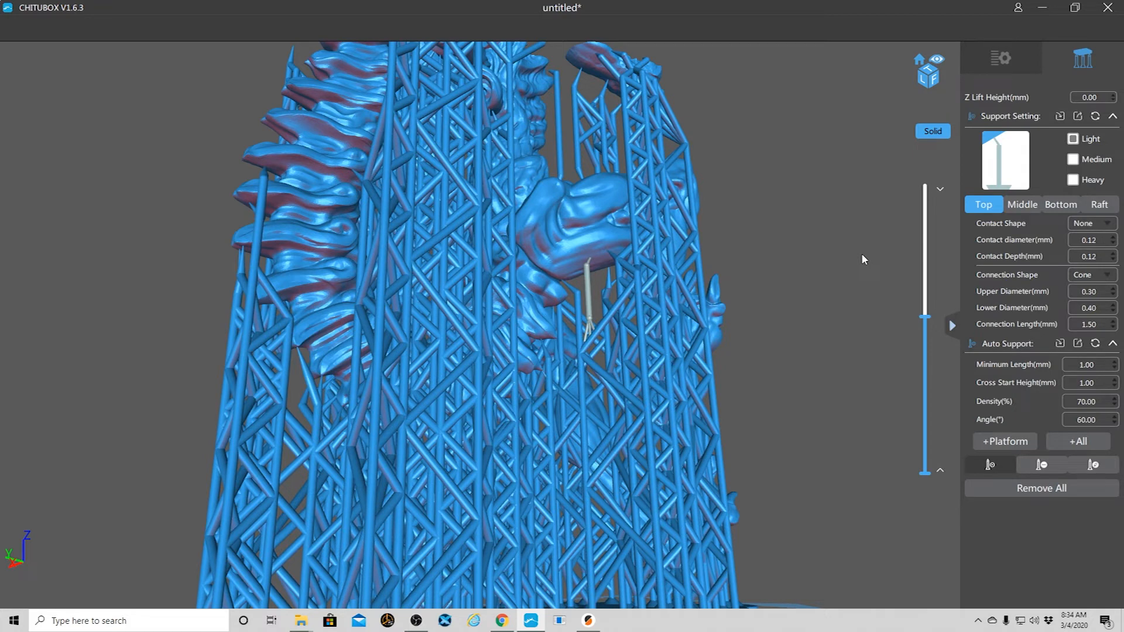
right_drag(855, 261, 813, 255)
scroll(792, 271, up, 2)
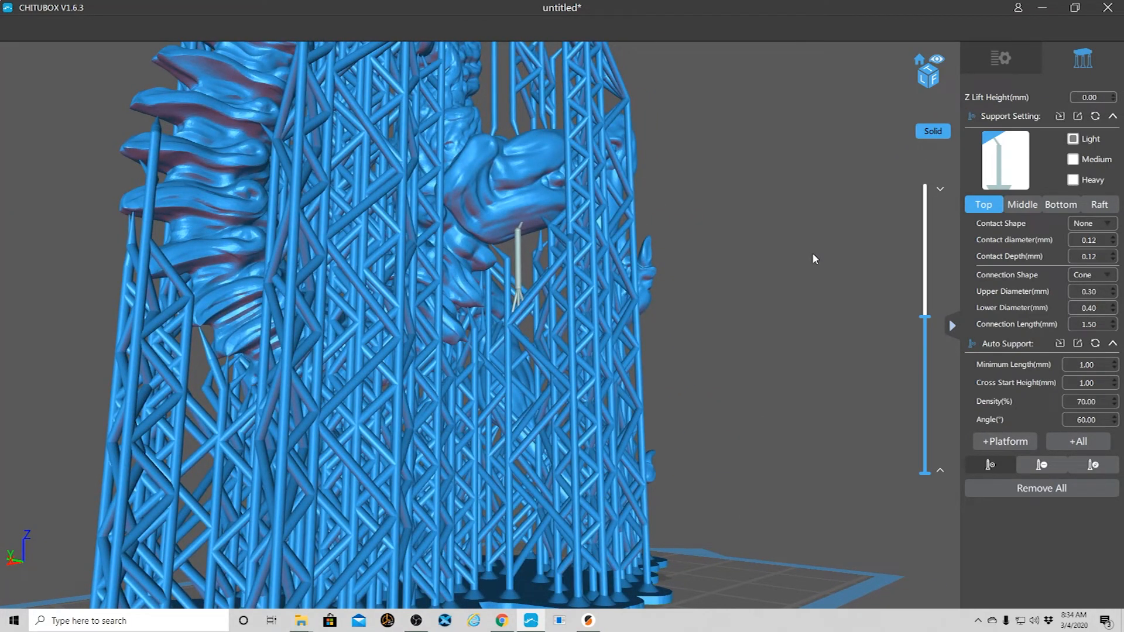
right_drag(814, 253, 736, 284)
scroll(751, 281, down, 8)
drag(926, 317, 925, 186)
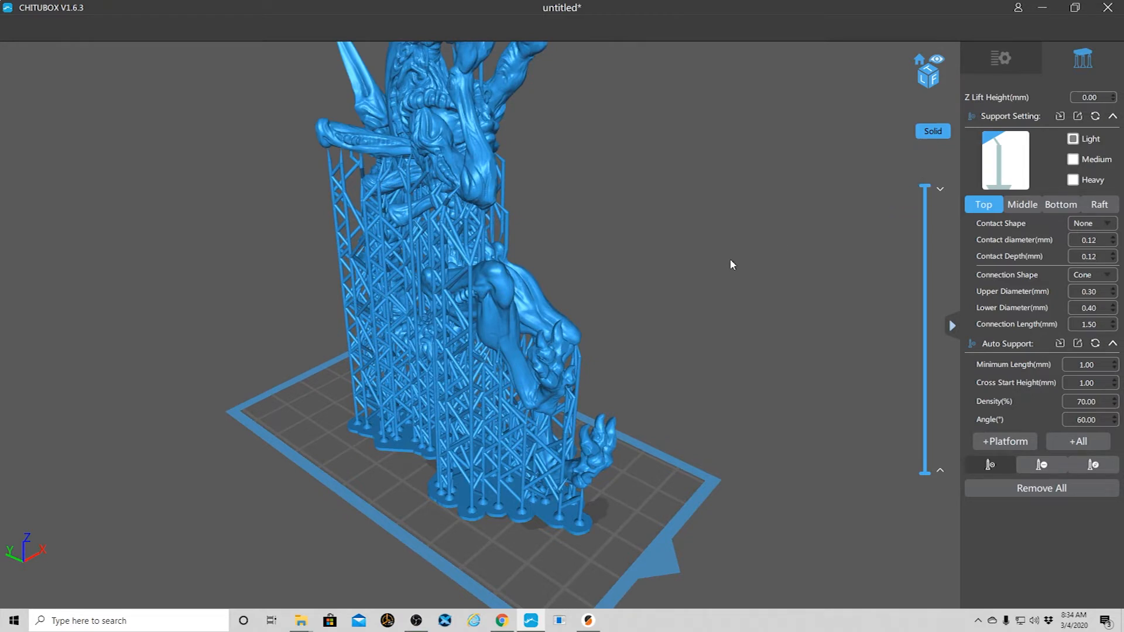
scroll(730, 261, down, 2)
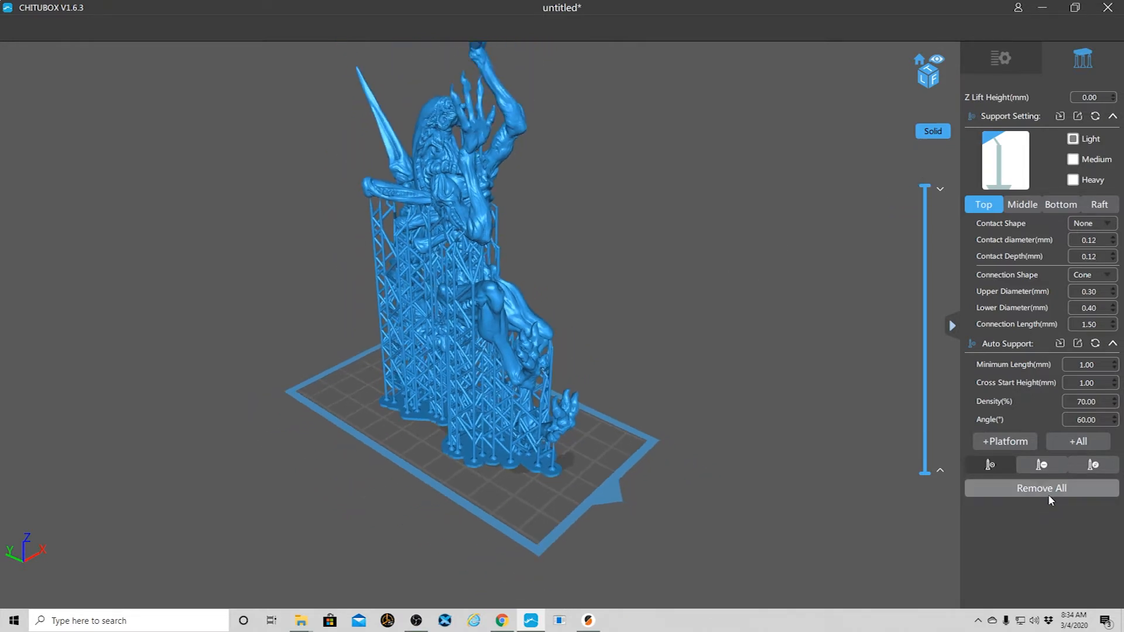
Slice the alien figure and preview its uppermost layers.
click(1002, 57)
click(1053, 380)
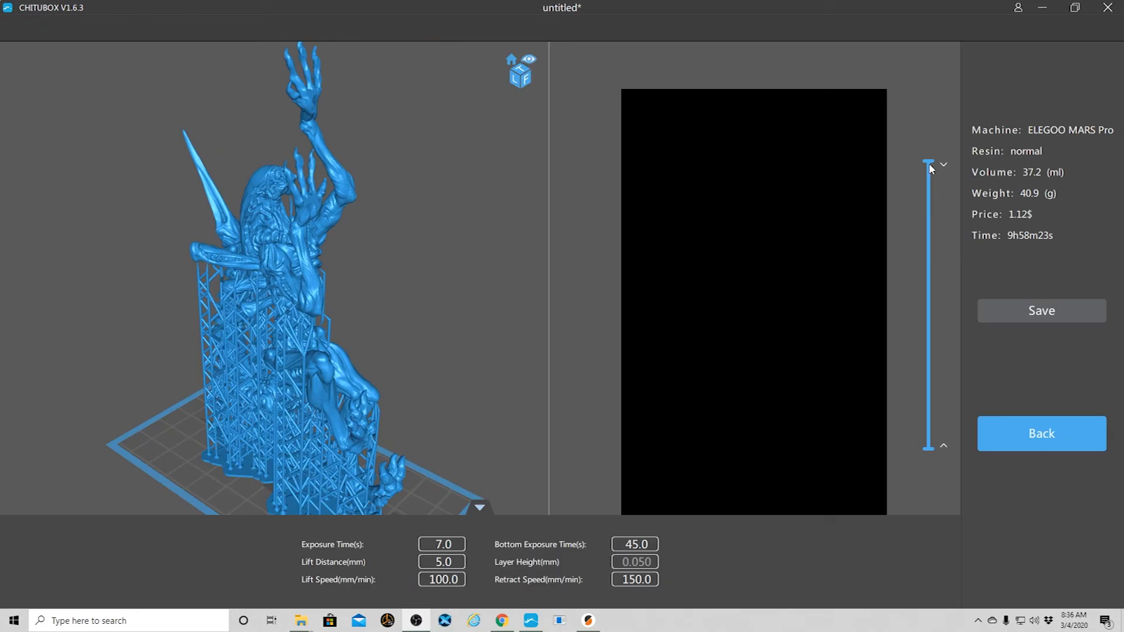
mouse_move(929, 164)
mouse_down()
mouse_move(926, 465)
mouse_move(933, 180)
mouse_up()
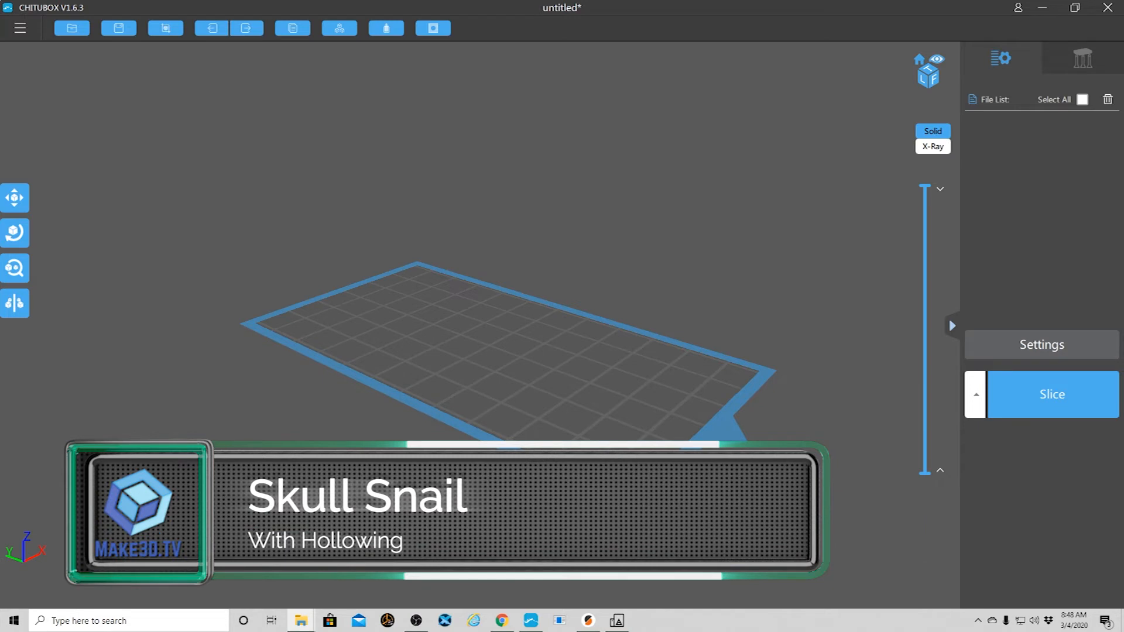
Load skullslug.stl onto the empty build plate and scale it to fit the build volume.
drag(831, 459, 505, 341)
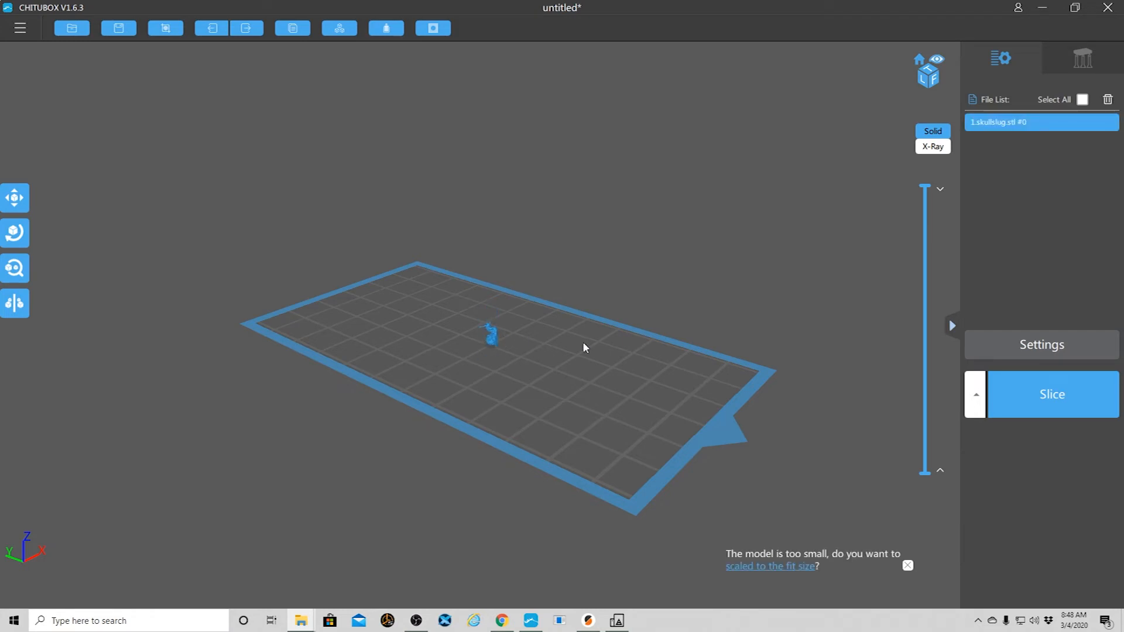
click(15, 270)
click(87, 366)
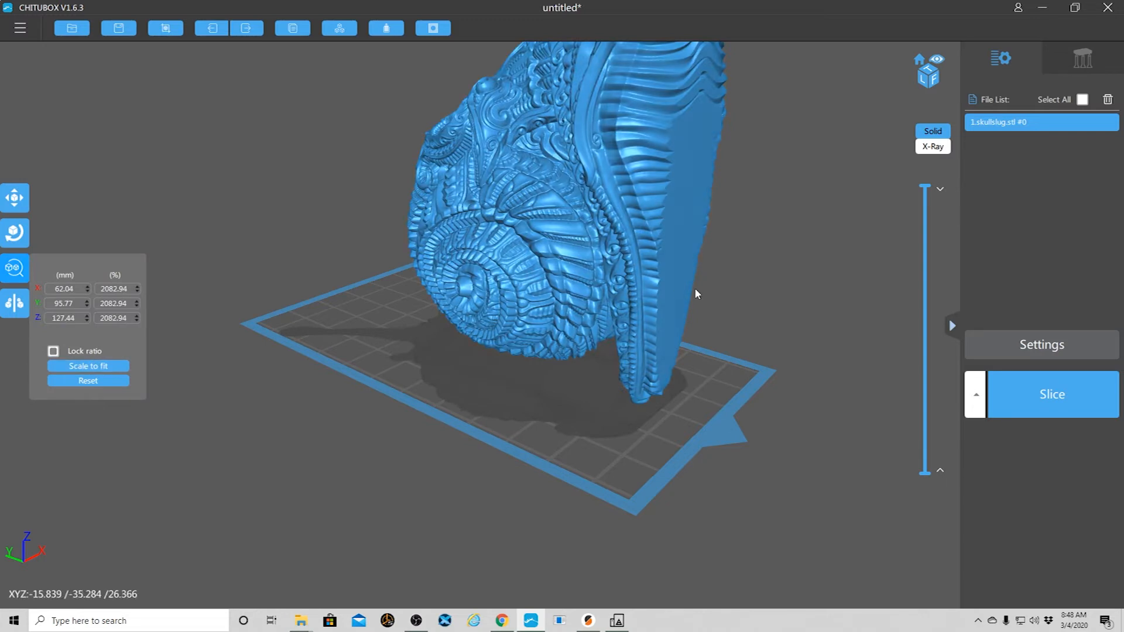
Tilt the snail 38° about the X axis.
drag(788, 275, 762, 353)
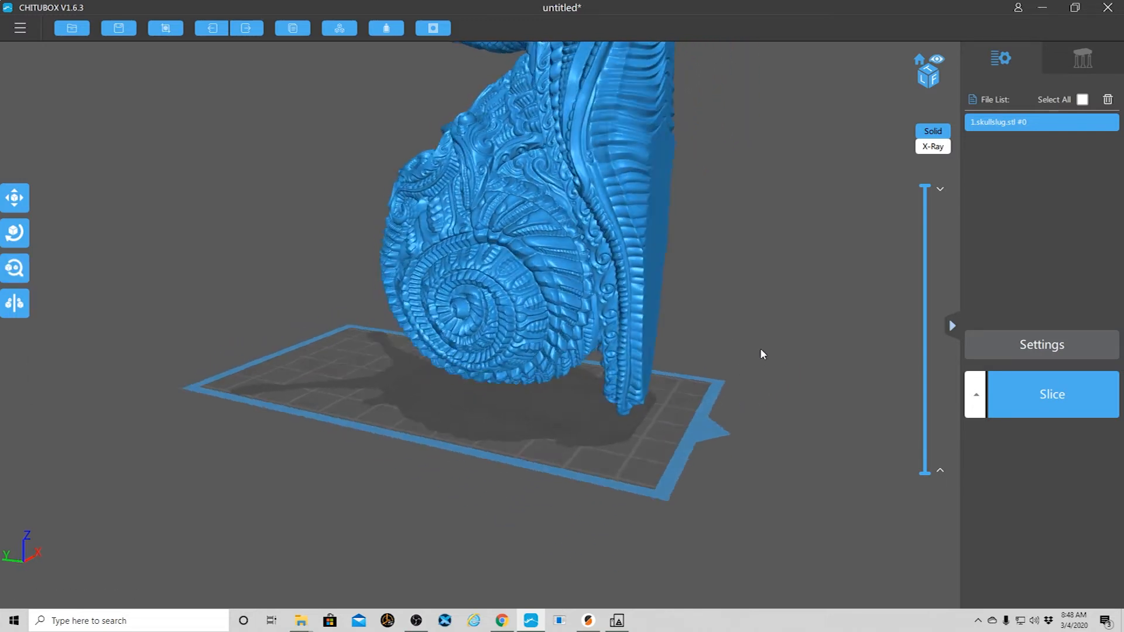
scroll(762, 351, down, 5)
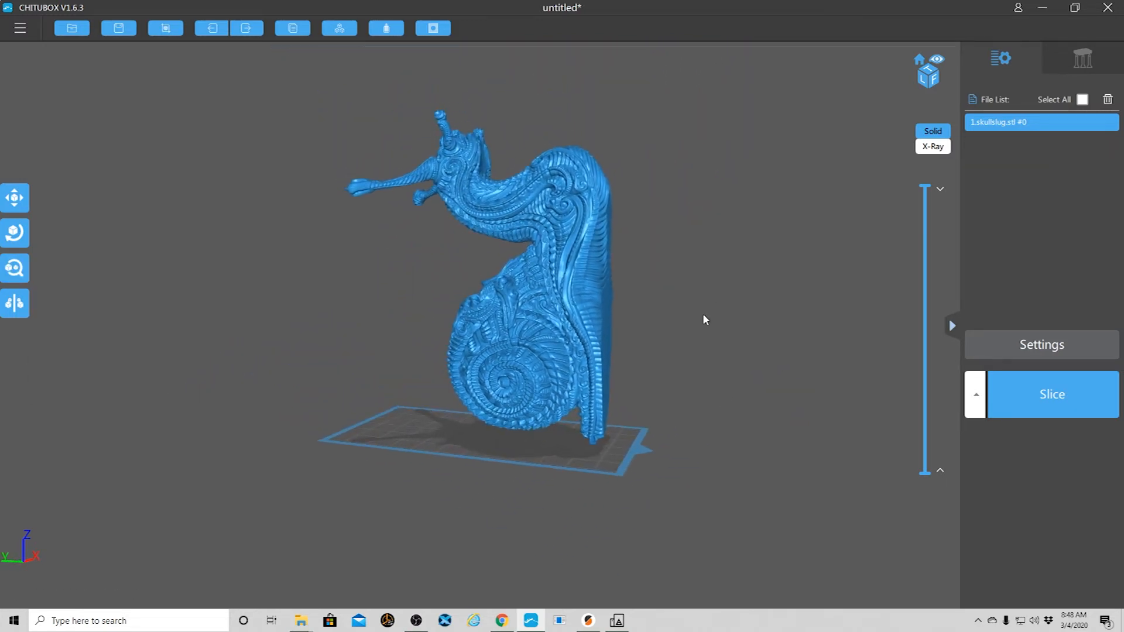
middle_drag(704, 314, 744, 335)
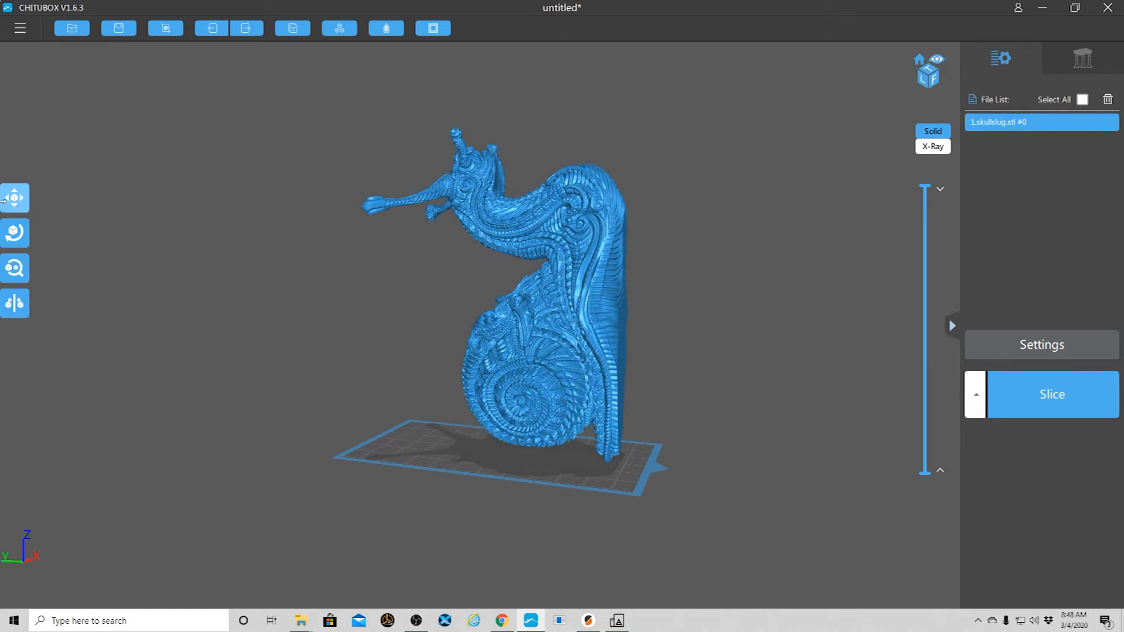
click(15, 232)
drag(543, 253, 559, 261)
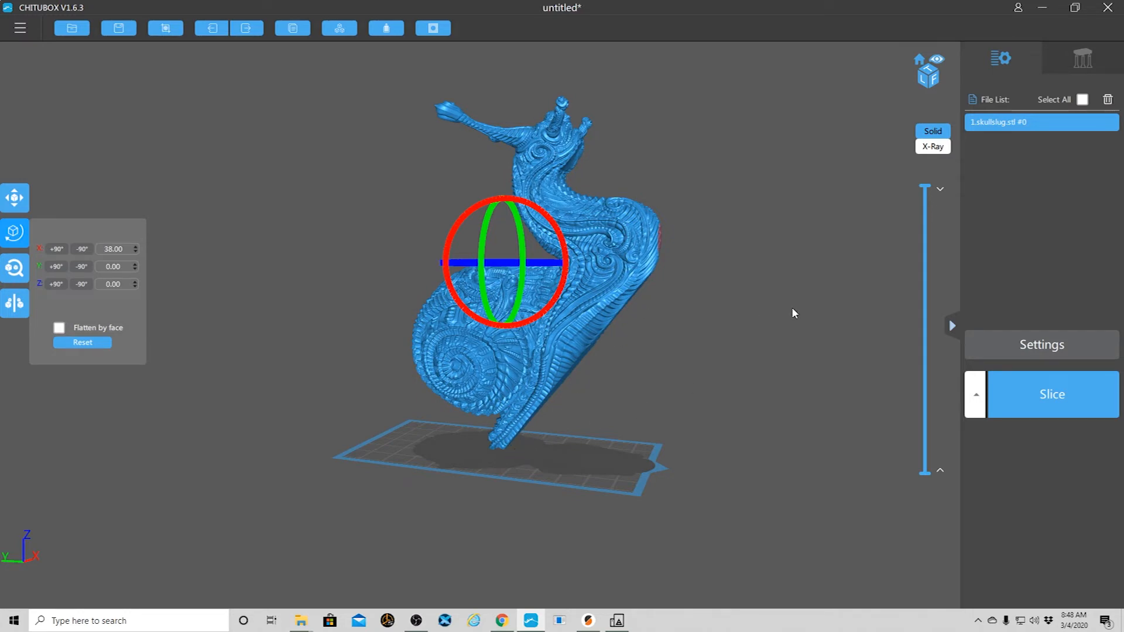
Shift the tilted snail lengthwise along the build plate to bring its overhanging body back over the plate.
drag(720, 305, 720, 416)
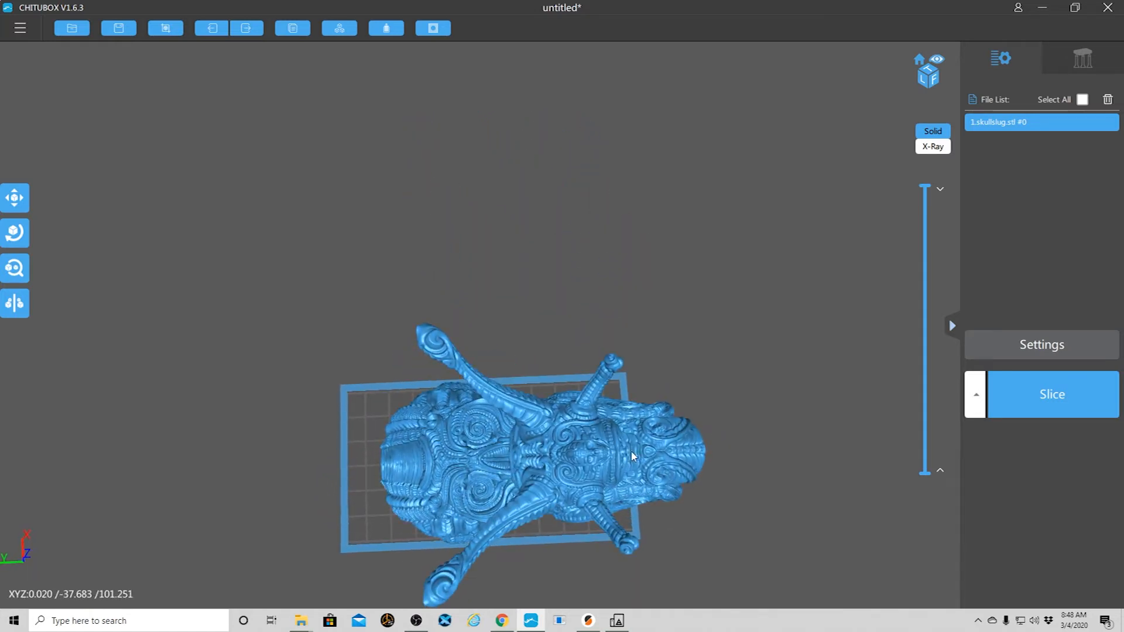
click(624, 457)
drag(624, 457, 592, 452)
drag(753, 487, 682, 416)
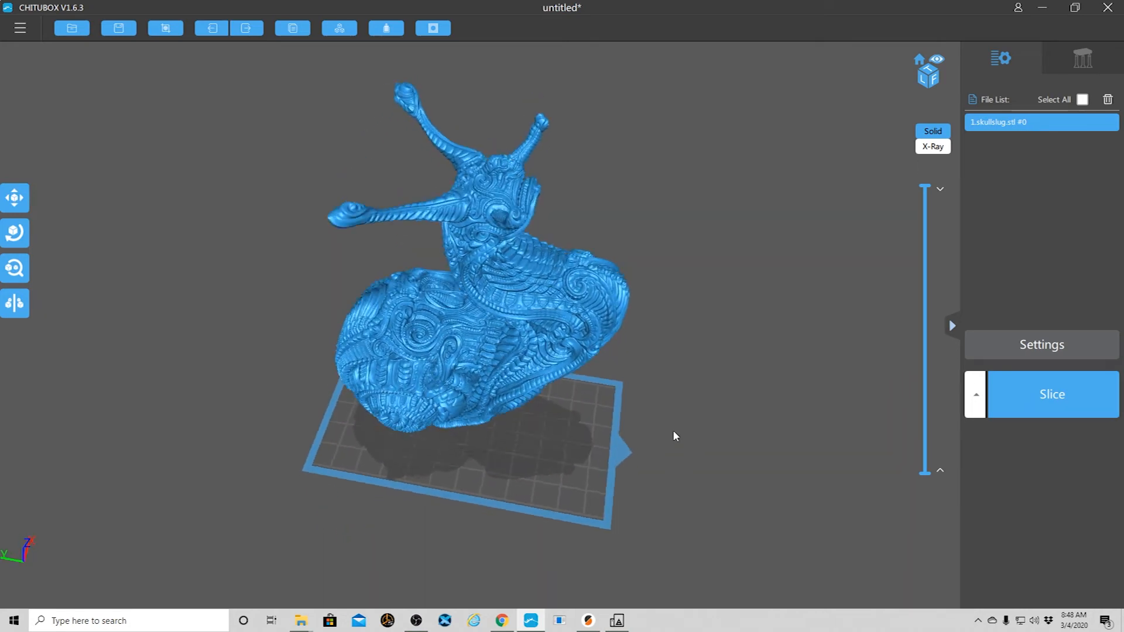
scroll(363, 507, up, 5)
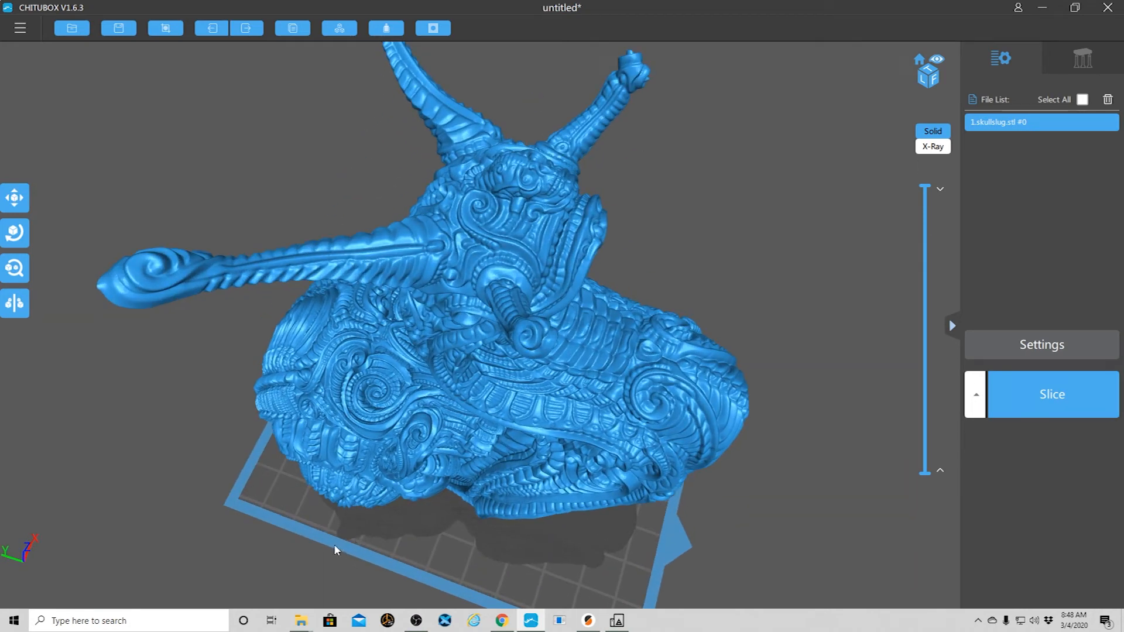
drag(714, 528, 678, 337)
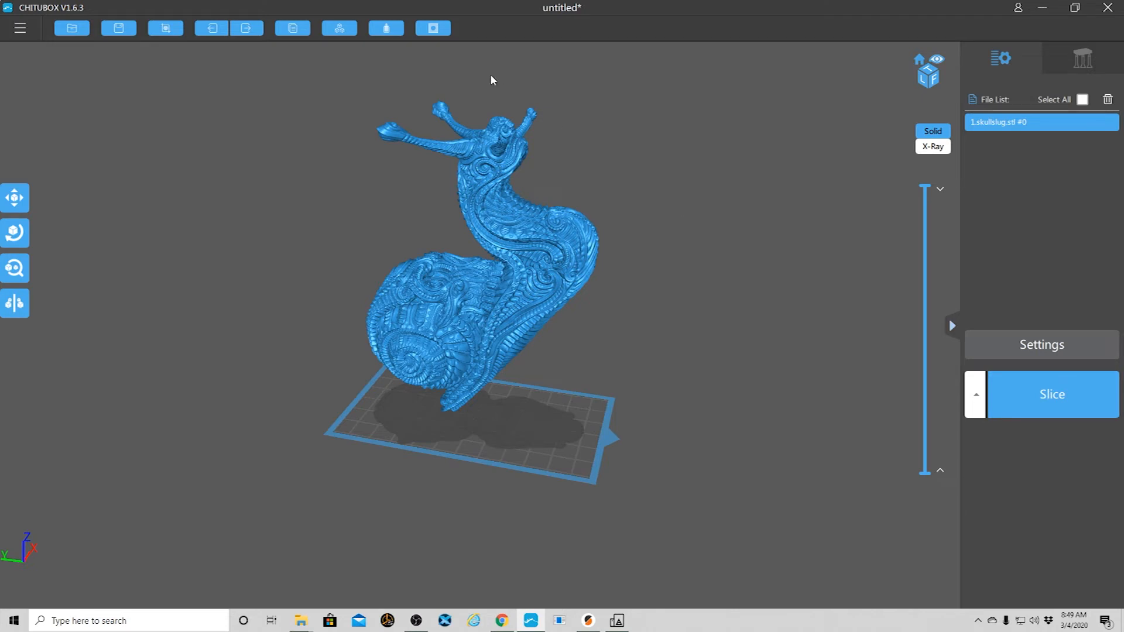
Hollow the snail inward with a 3 mm wall thickness.
click(383, 29)
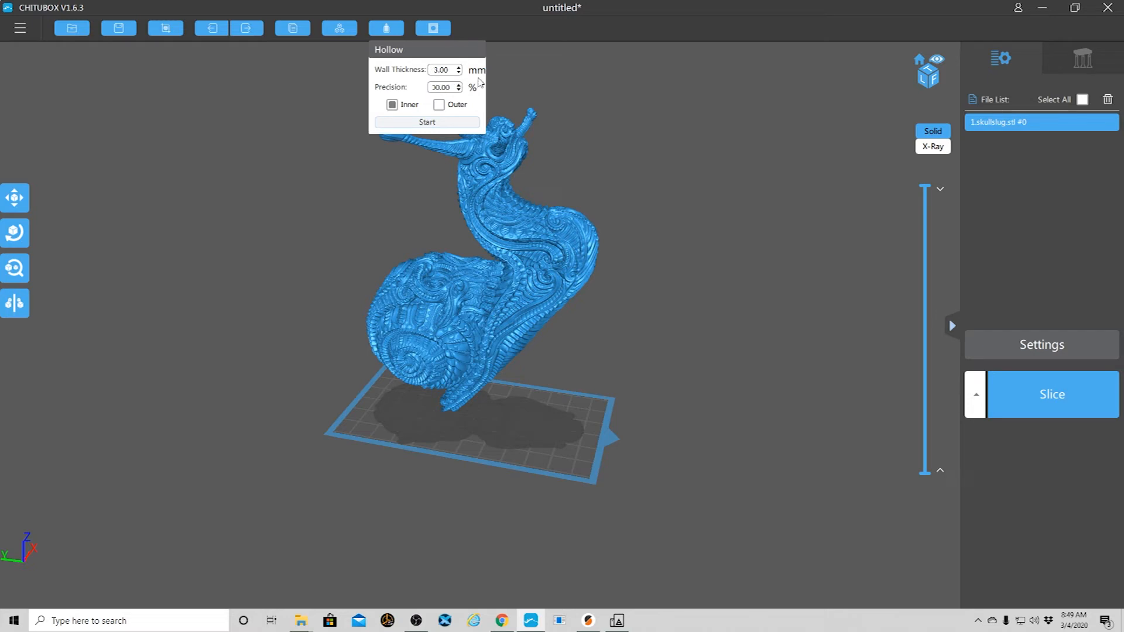
click(427, 122)
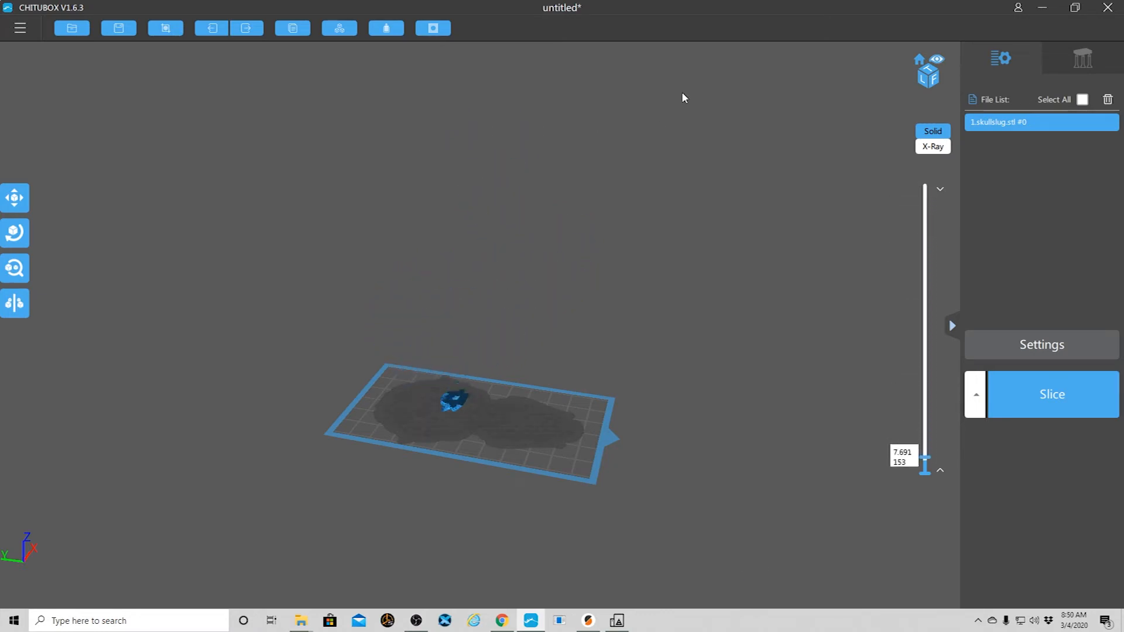
mouse_move(677, 364)
mouse_down()
mouse_move(622, 351)
mouse_move(670, 373)
mouse_move(614, 350)
mouse_move(577, 310)
mouse_move(647, 344)
mouse_move(682, 380)
mouse_up()
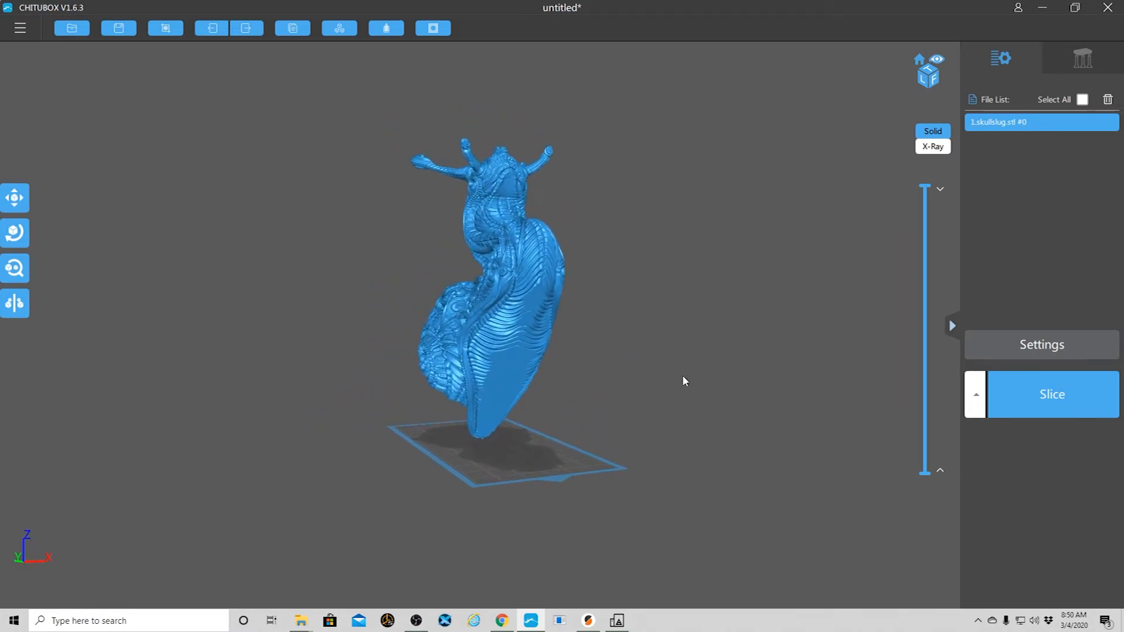
Dig a circular drain hole 4 mm in size and 4 mm deep in the upper part of the snail's underside.
click(434, 29)
click(613, 363)
click(434, 30)
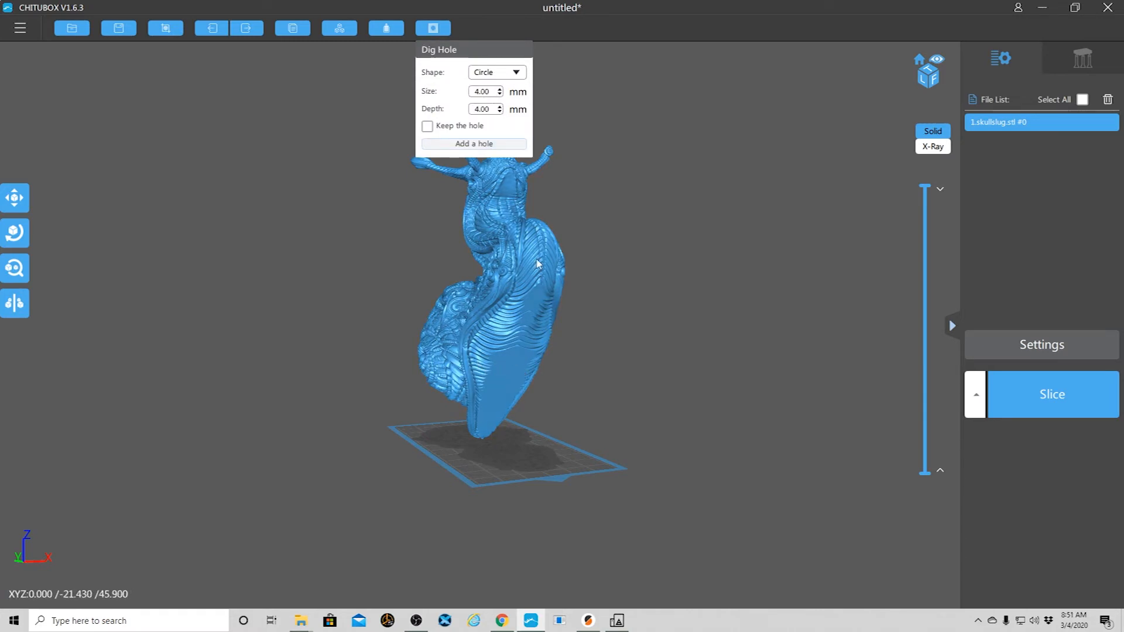
click(466, 144)
scroll(538, 312, up, 5)
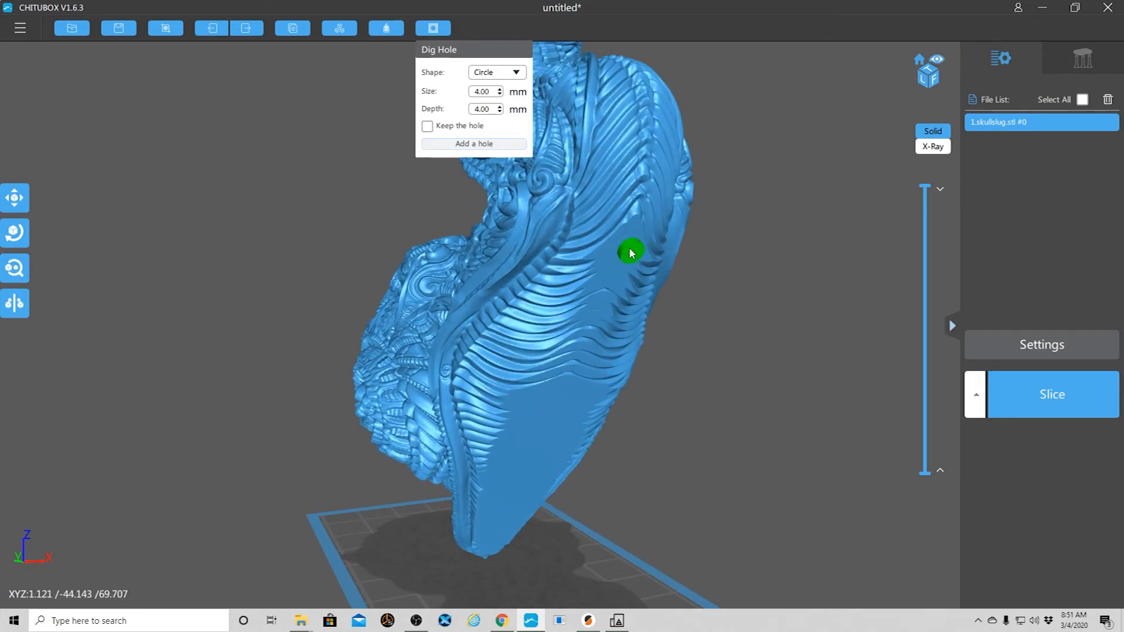
click(629, 253)
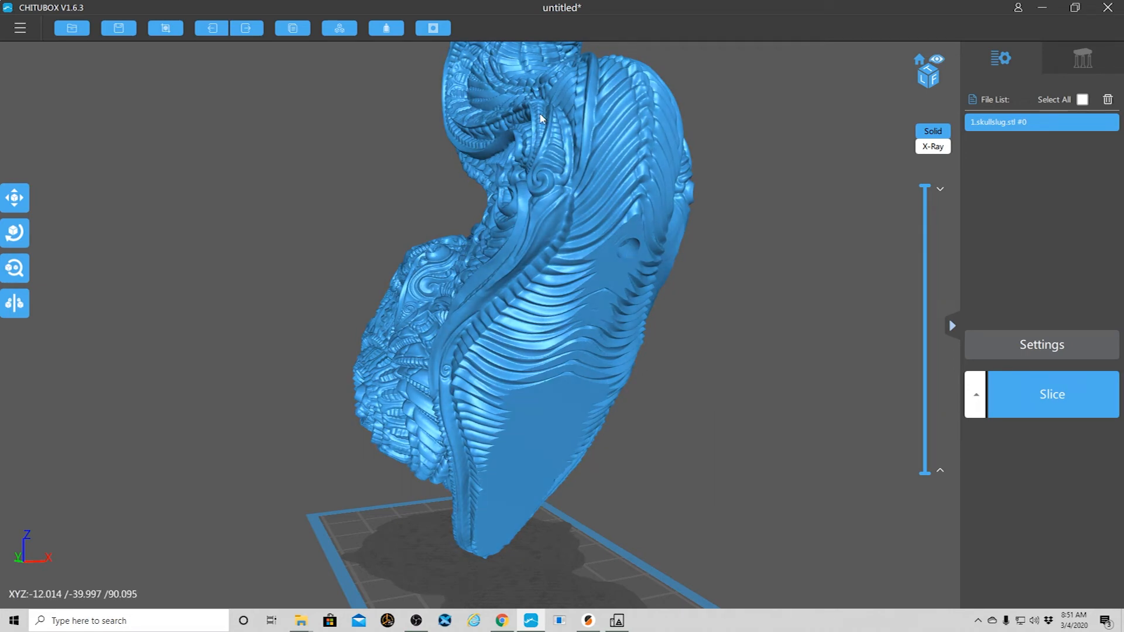
Dig a 10 mm circular drain hole, 4 mm deep, in the flat area of the snail's underside below the 4 mm hole.
click(436, 29)
click(499, 90)
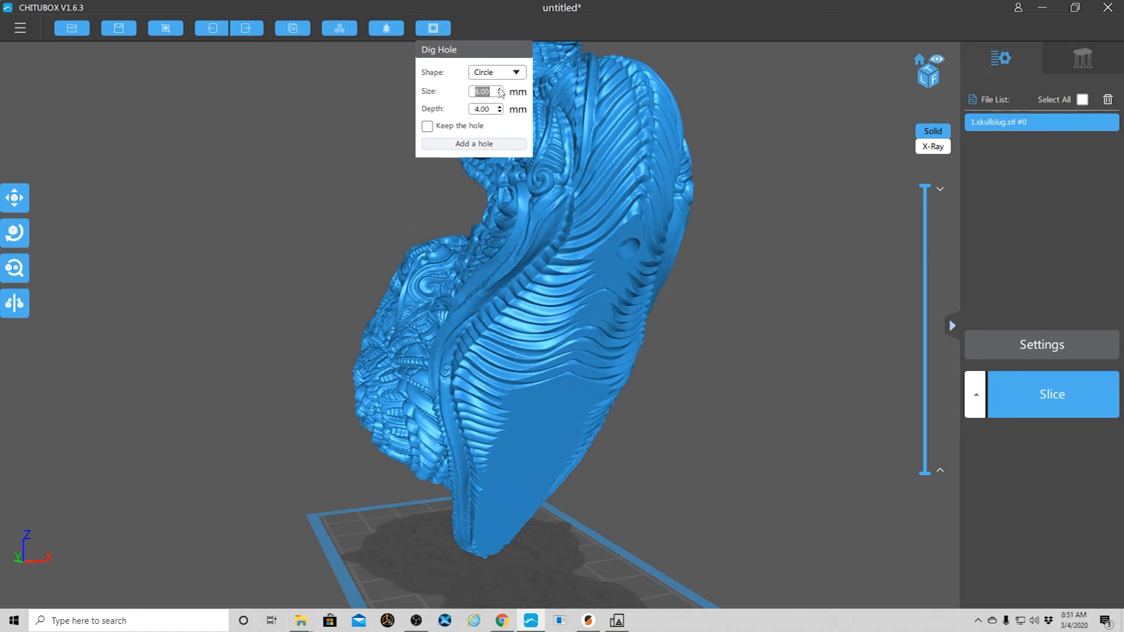
click(500, 90)
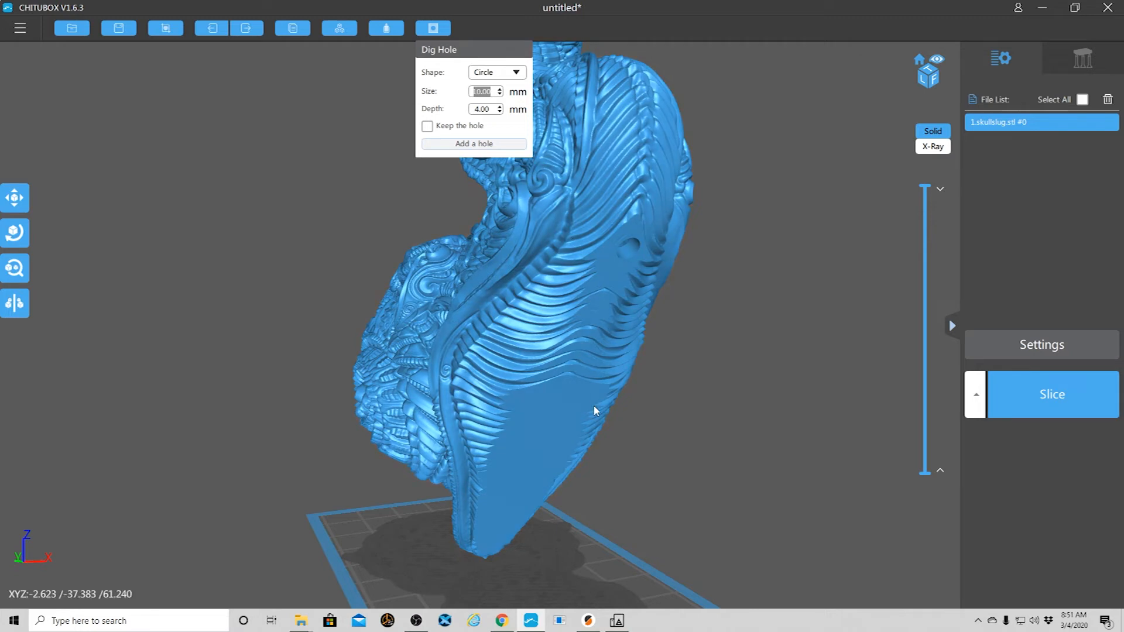
click(479, 145)
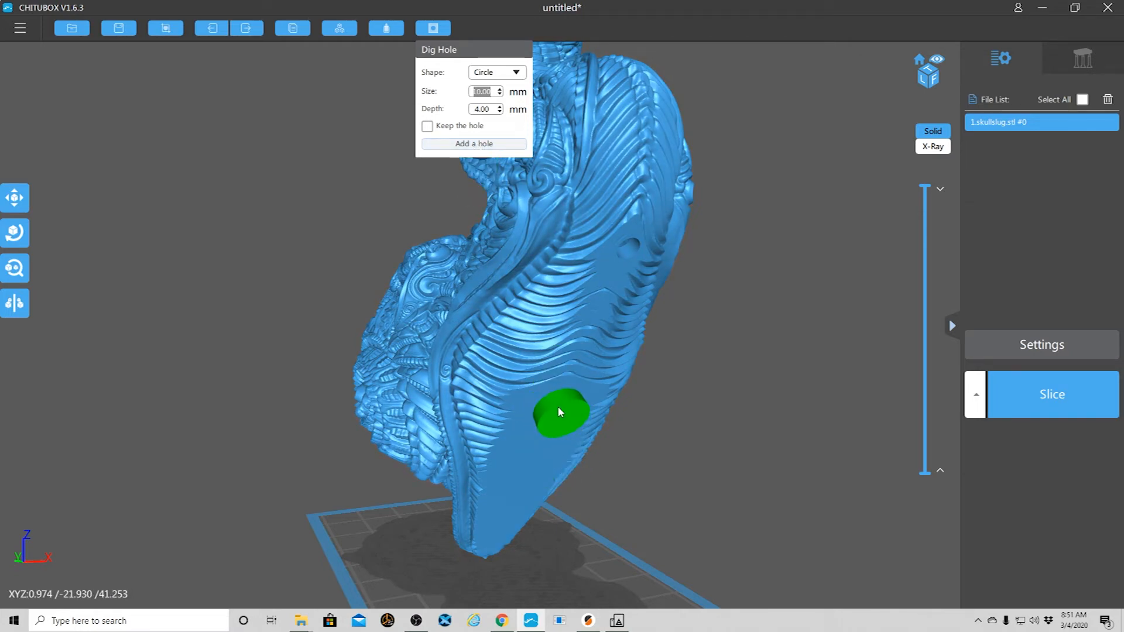
click(557, 404)
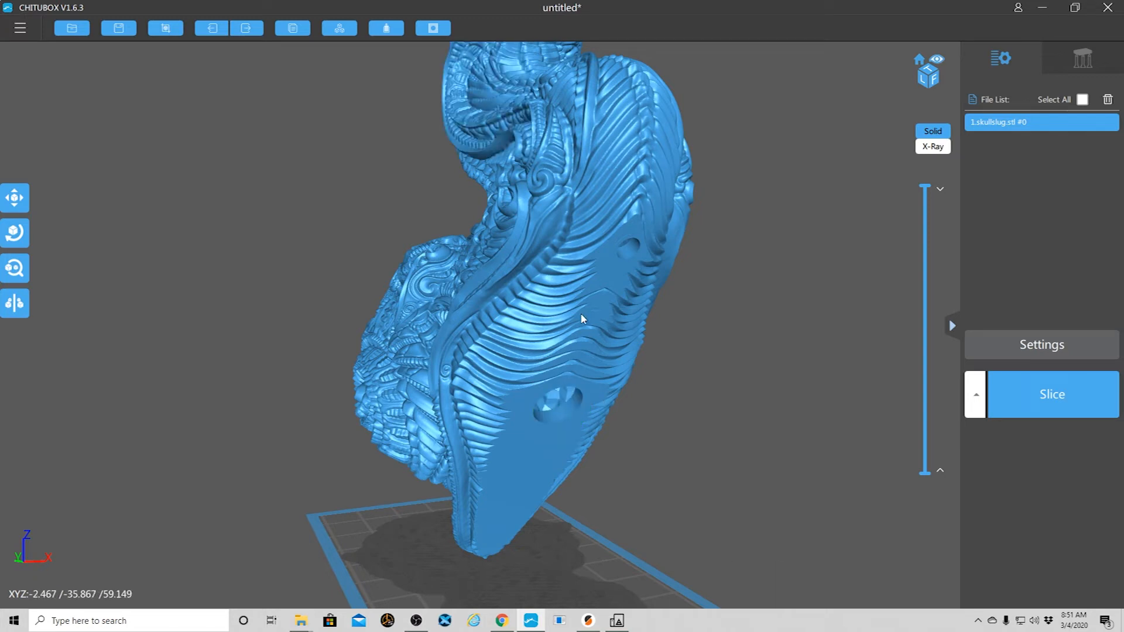
Dig another 10 mm circular drain hole lower on the flat underside near the tail, and inspect the holes.
click(424, 31)
click(457, 144)
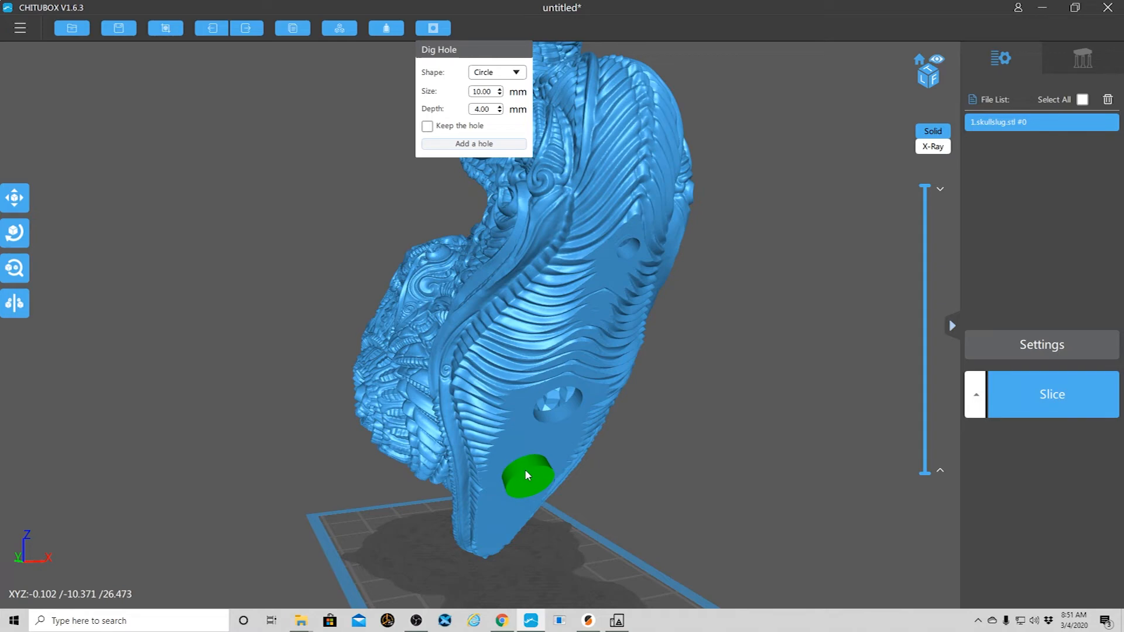
click(525, 472)
drag(759, 430, 544, 362)
scroll(545, 362, up, 3)
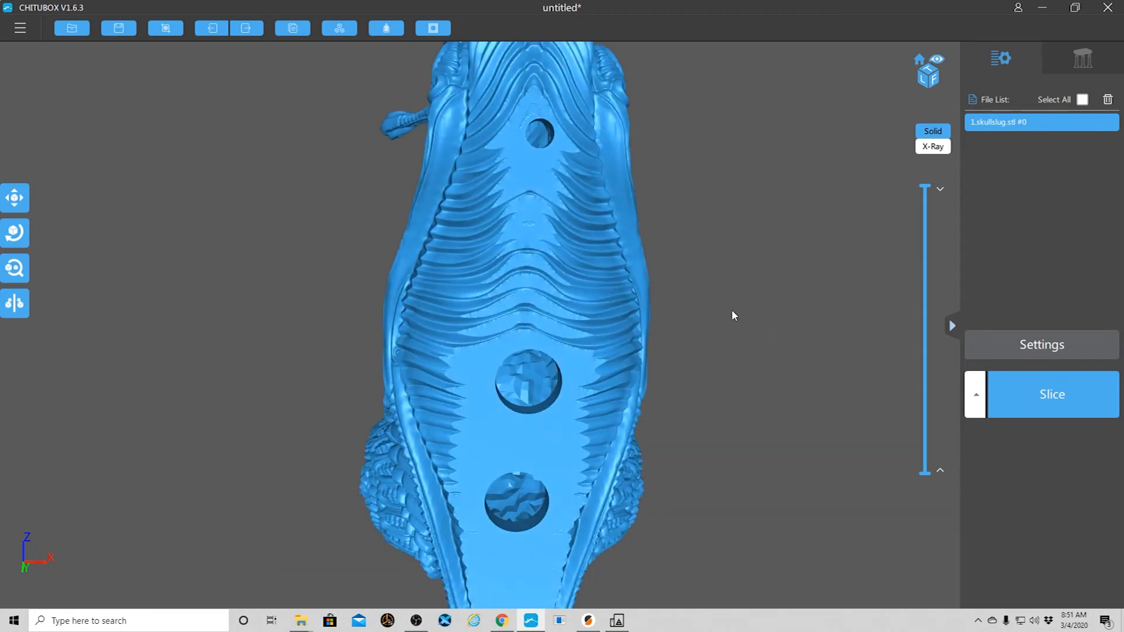
scroll(735, 316, down, 4)
drag(722, 326, 771, 296)
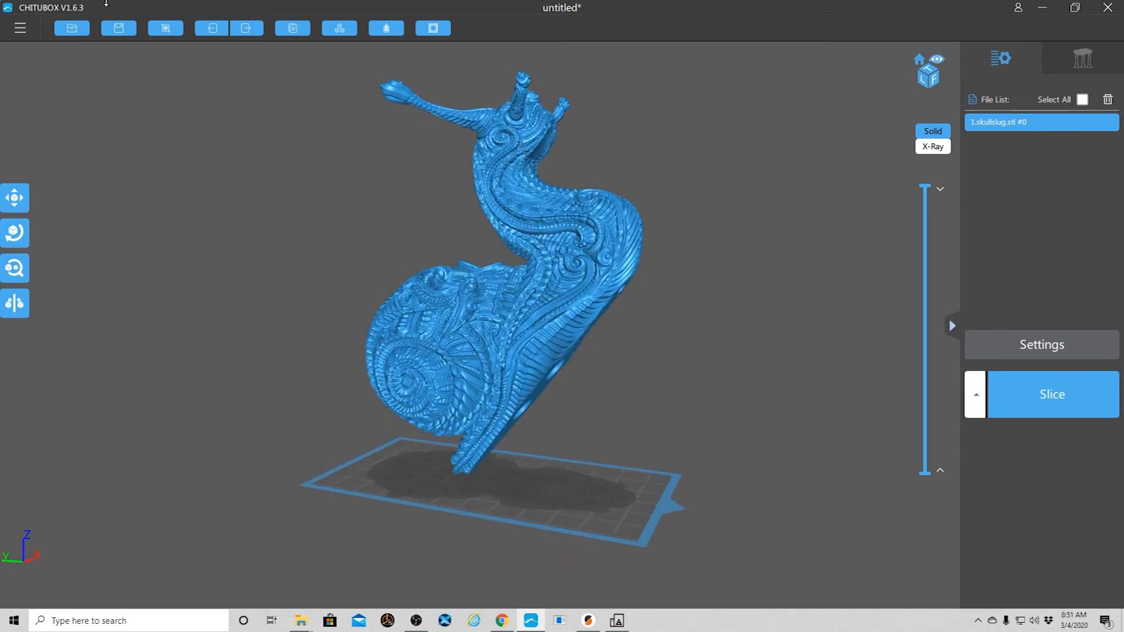
Save the hollowed snail as _skullsnail.stl in the 3D Models for Resin folder.
click(30, 28)
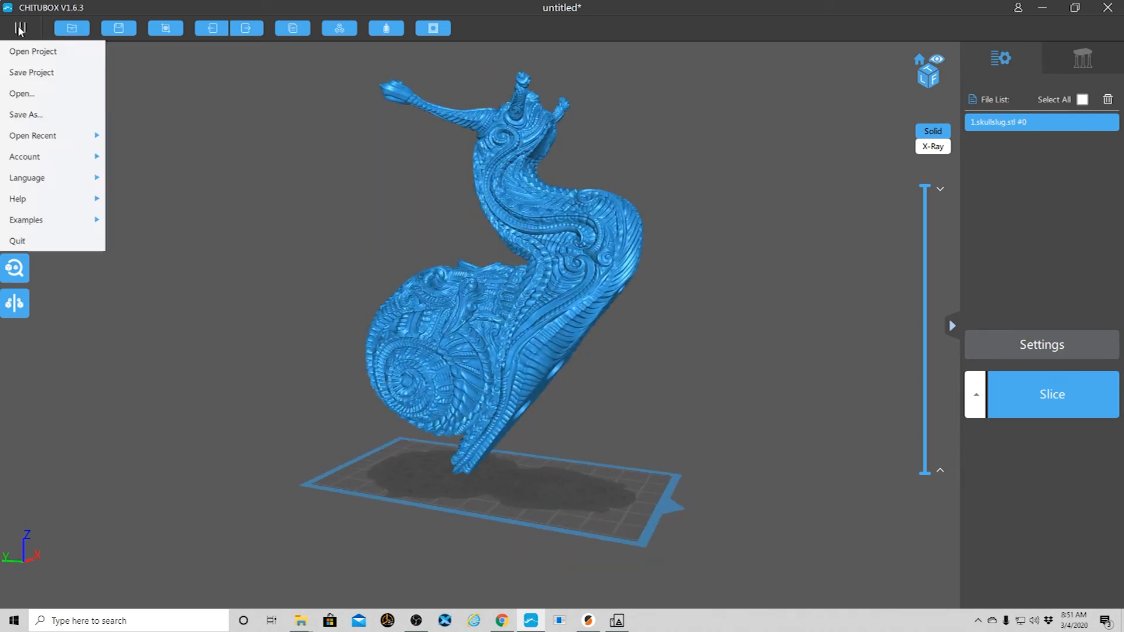
click(40, 115)
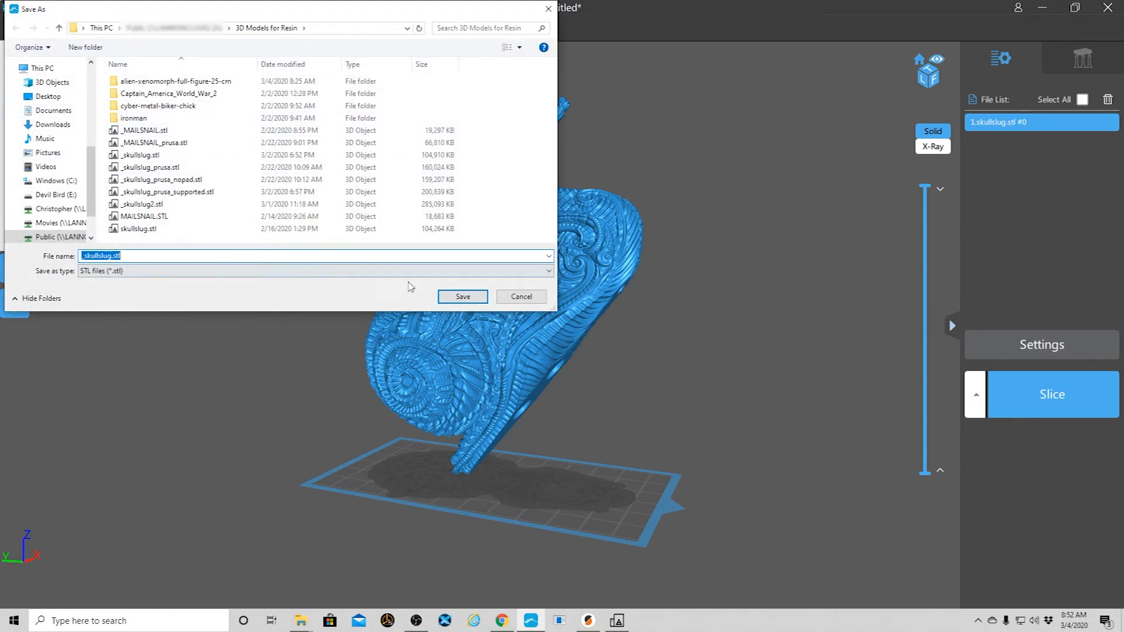
click(110, 256)
drag(112, 256, 100, 255)
text(snail)
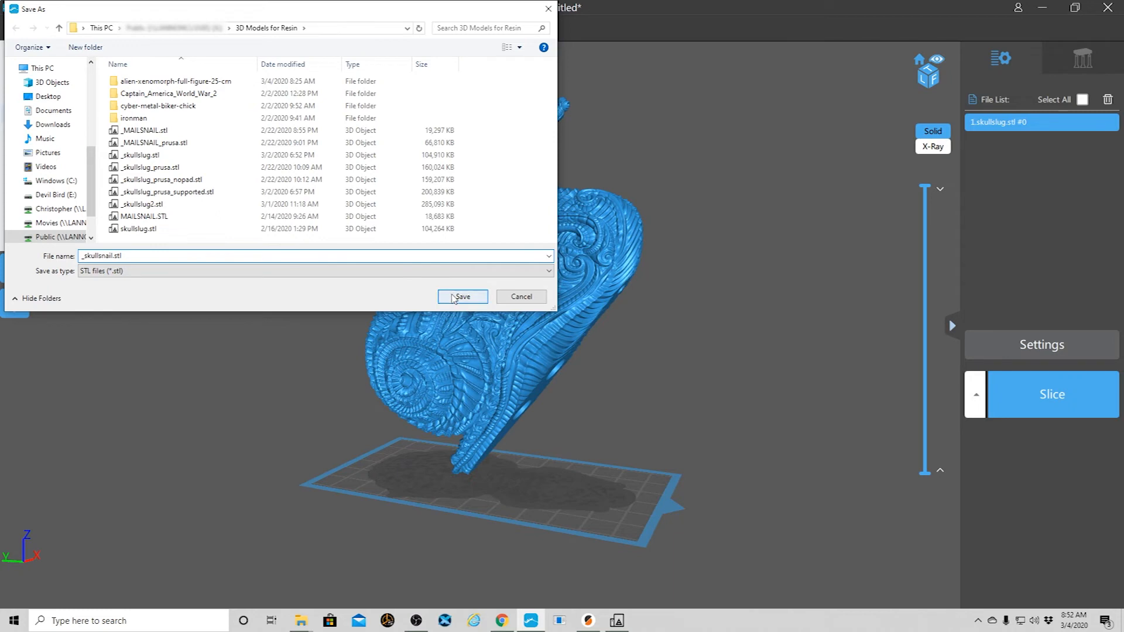
click(455, 297)
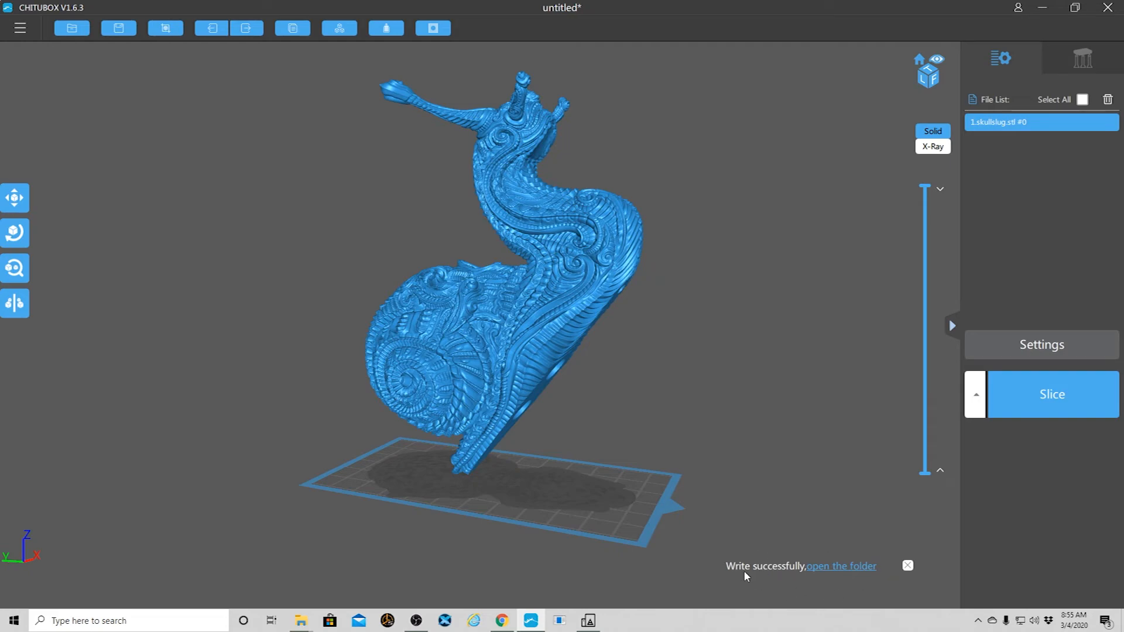
Launch PrusaSlicer and load _skullsnail.stl onto the build plate.
click(1042, 8)
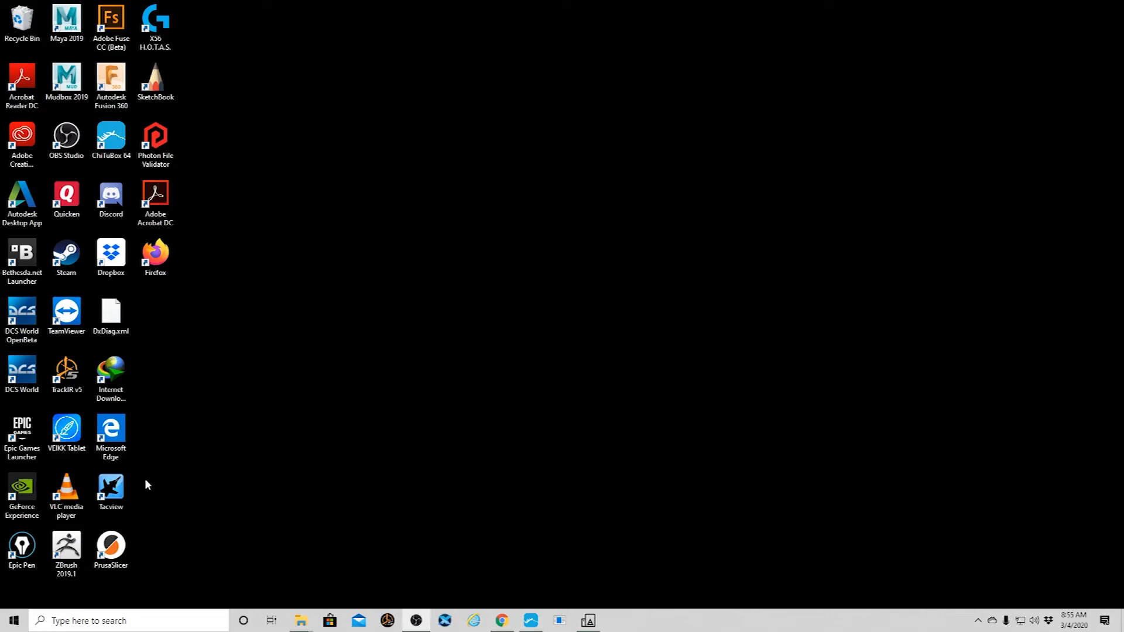
click(111, 547)
click(501, 383)
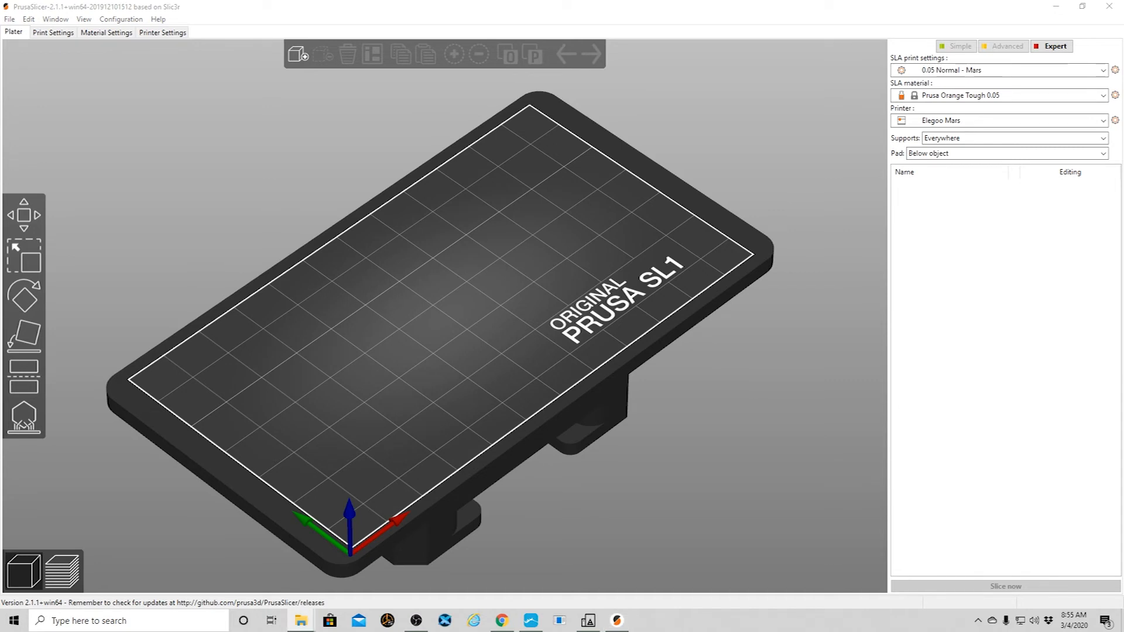
drag(1123, 527, 448, 300)
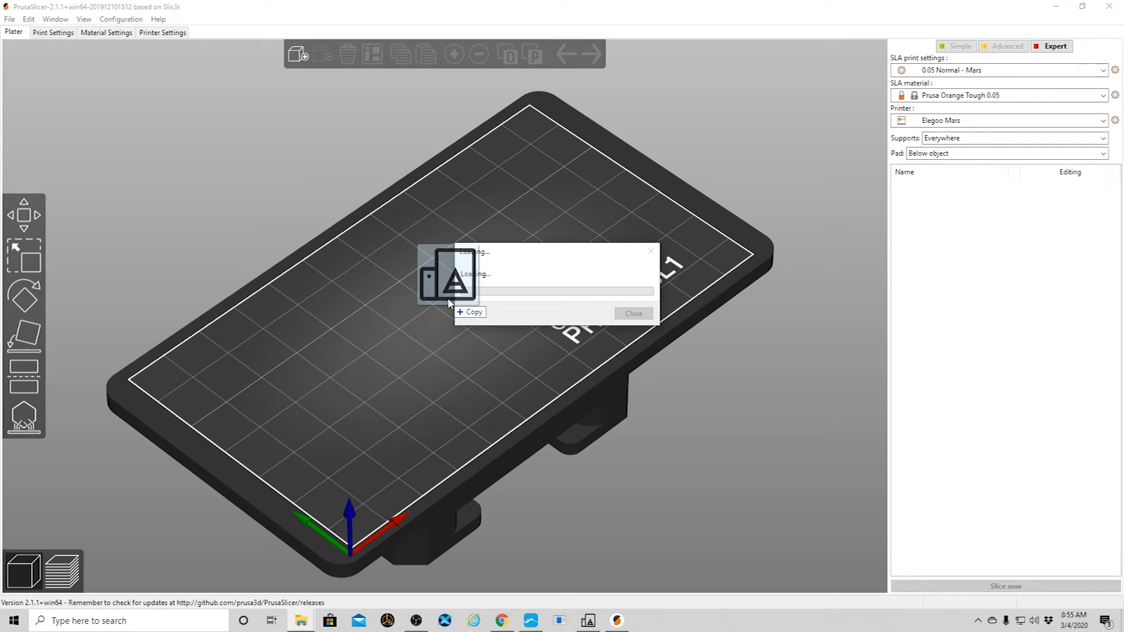
scroll(447, 298, down, 5)
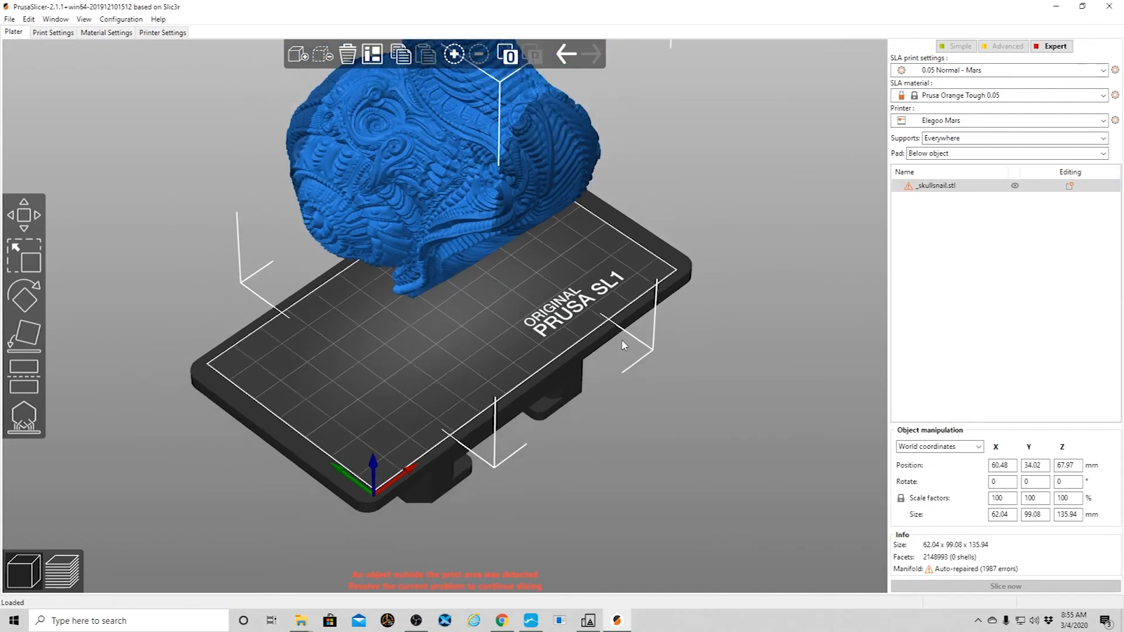
drag(702, 232, 690, 326)
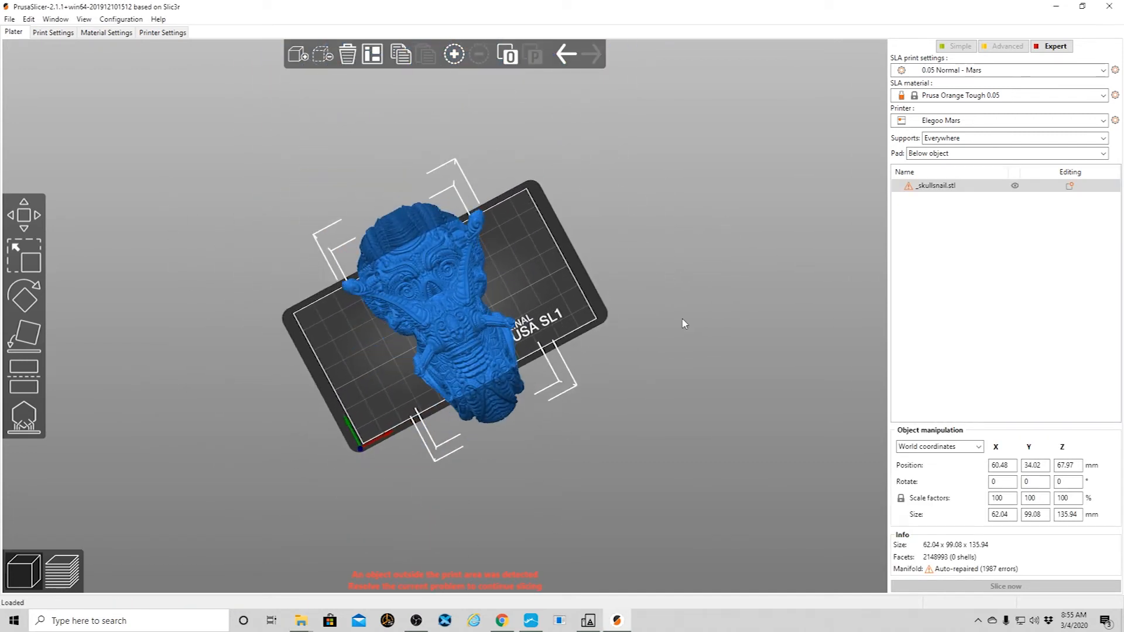
Rotate the snail a quarter turn about the vertical axis so its length runs along the build plate.
click(24, 297)
drag(705, 225, 575, 559)
middle_drag(712, 446, 706, 415)
drag(716, 481, 704, 425)
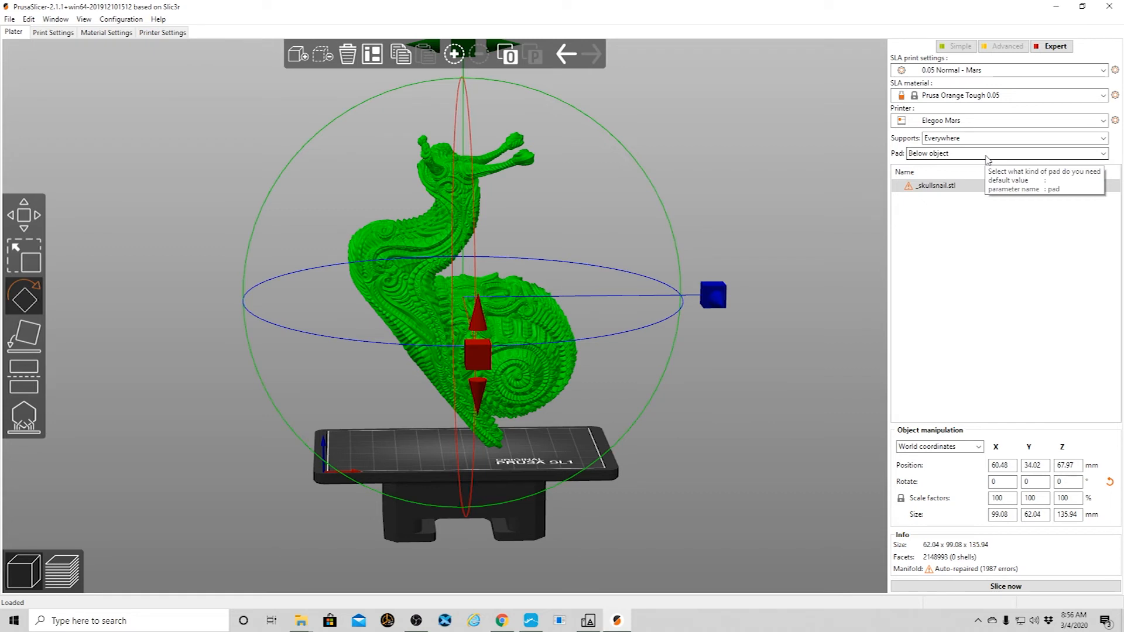
Set the support points density to 74% and auto-generate support points for the snail with a 1 mm minimal distance.
click(27, 421)
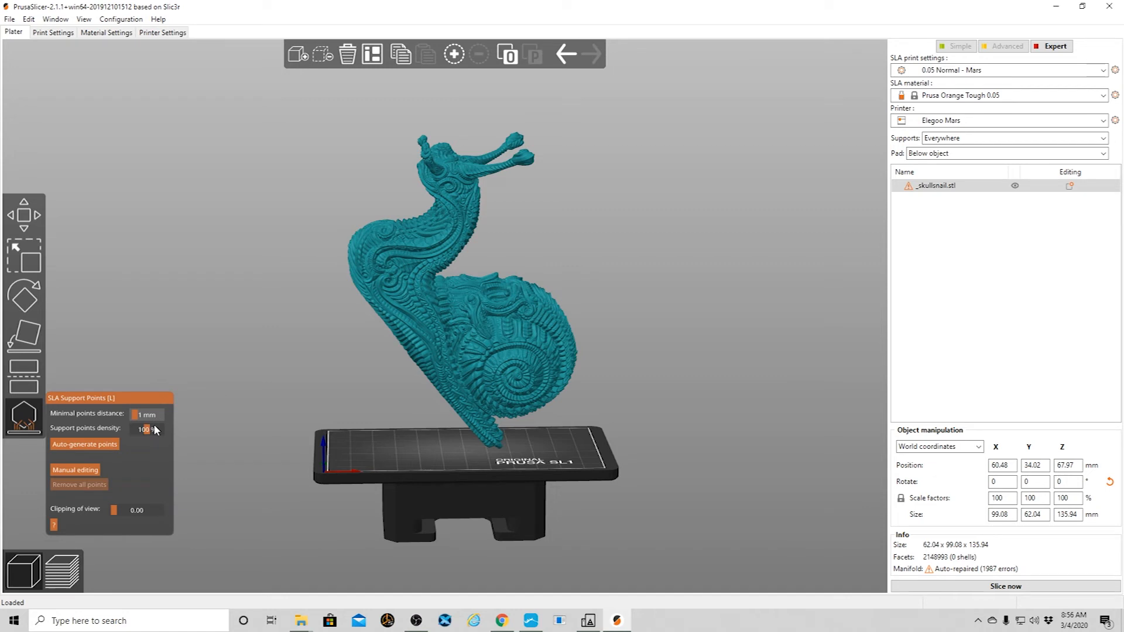
drag(145, 430, 142, 433)
drag(142, 433, 143, 433)
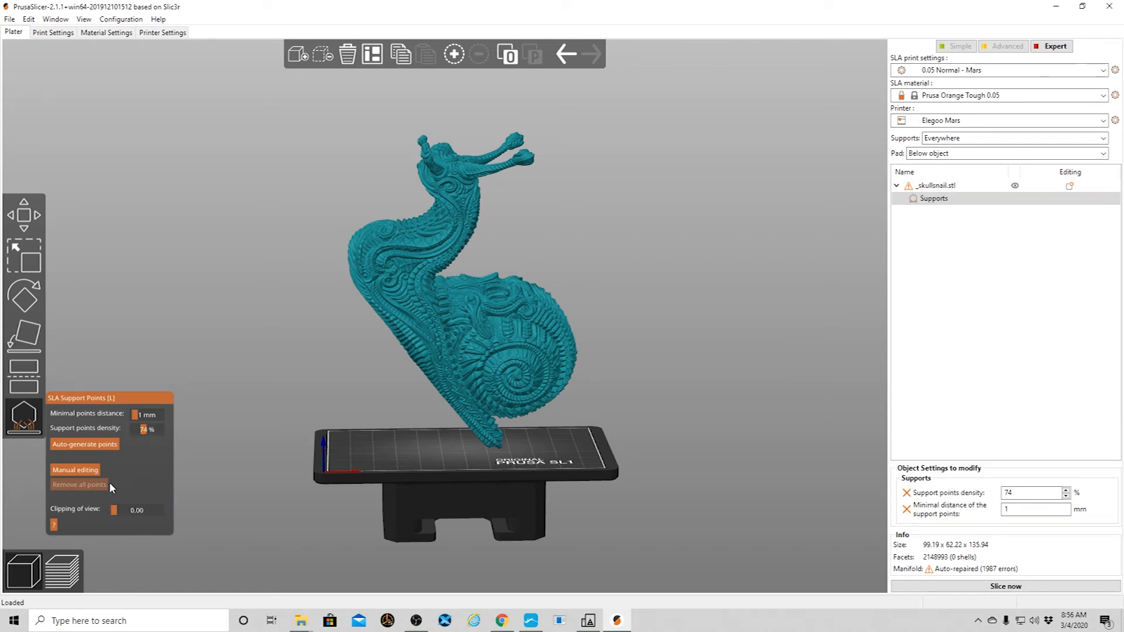
click(75, 469)
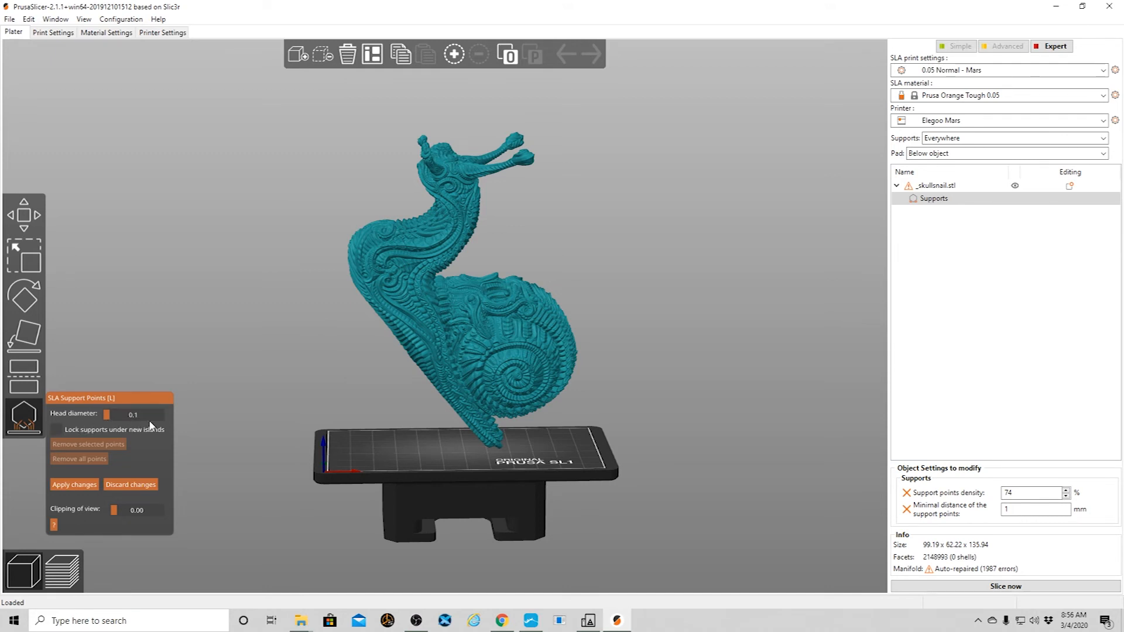
click(72, 483)
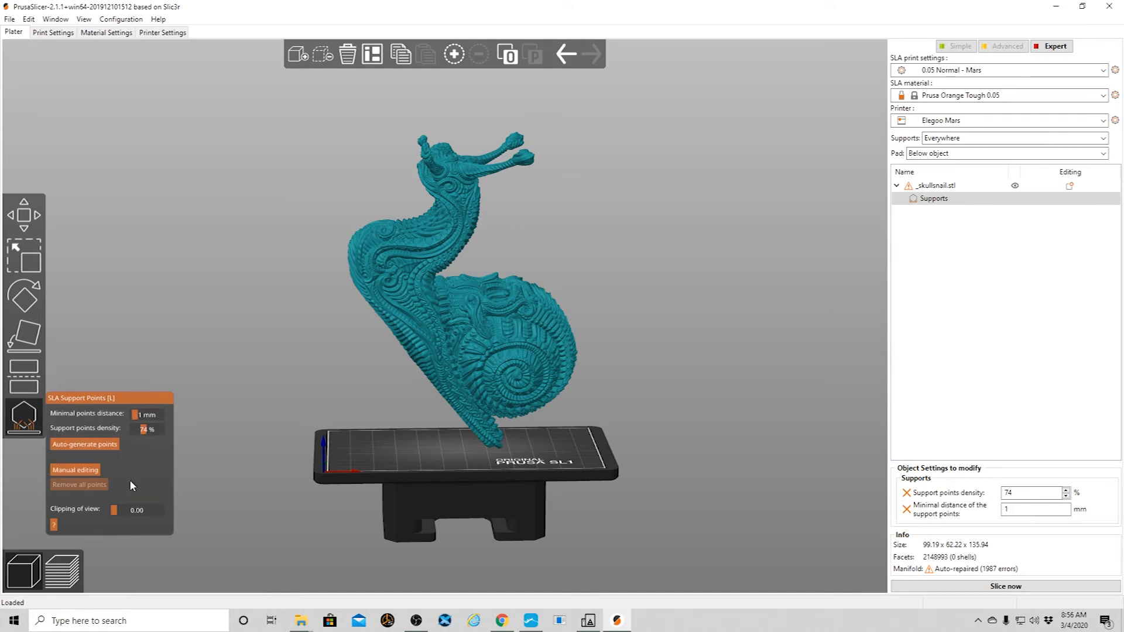
click(79, 445)
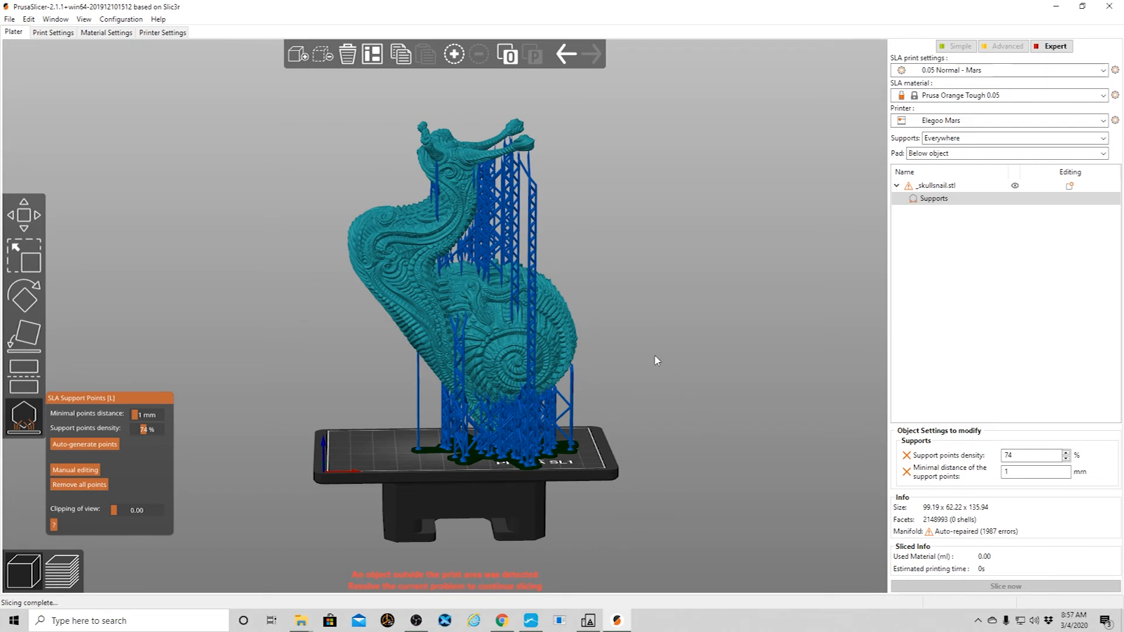
Export the plate as an STL including supports, named _skullsnail_prusa_supports.stl.
click(12, 20)
mouse_move(23, 122)
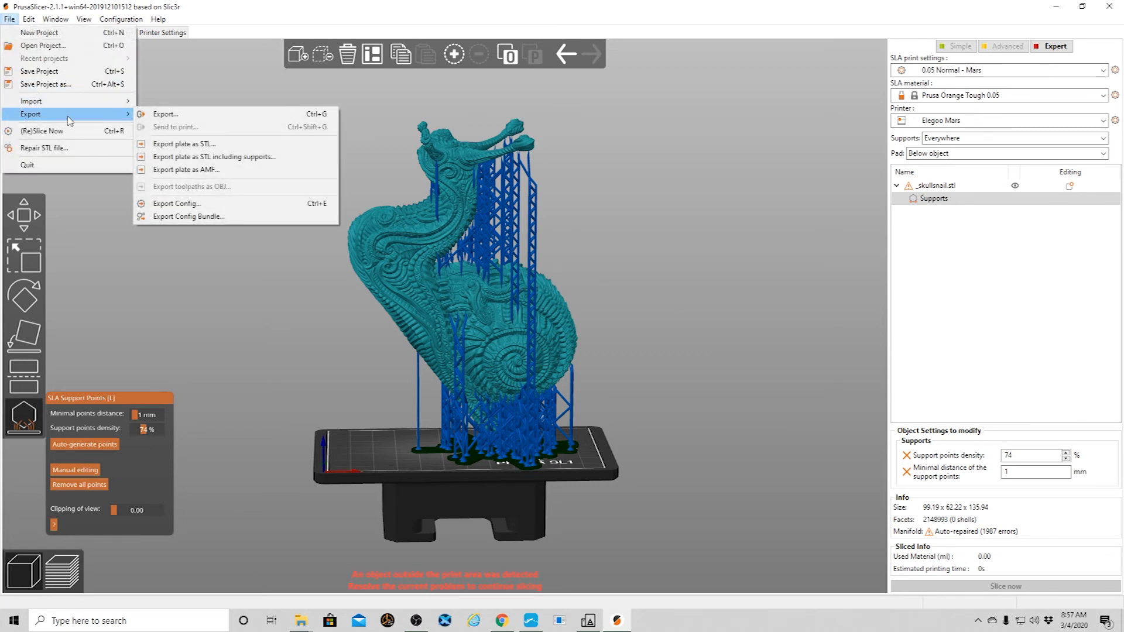
click(191, 158)
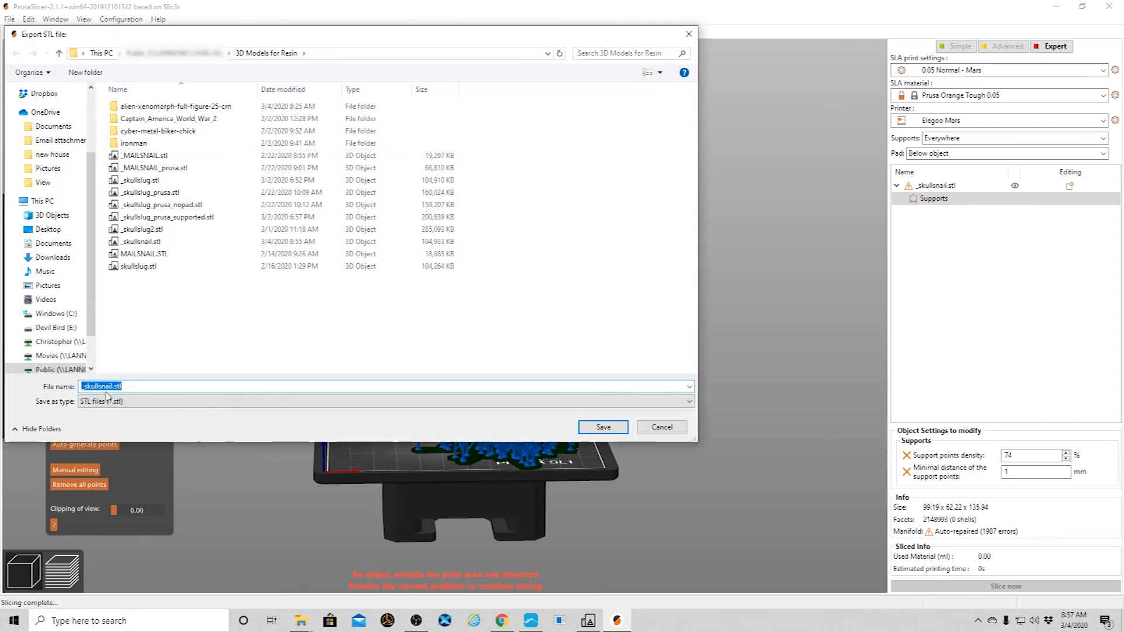
click(113, 386)
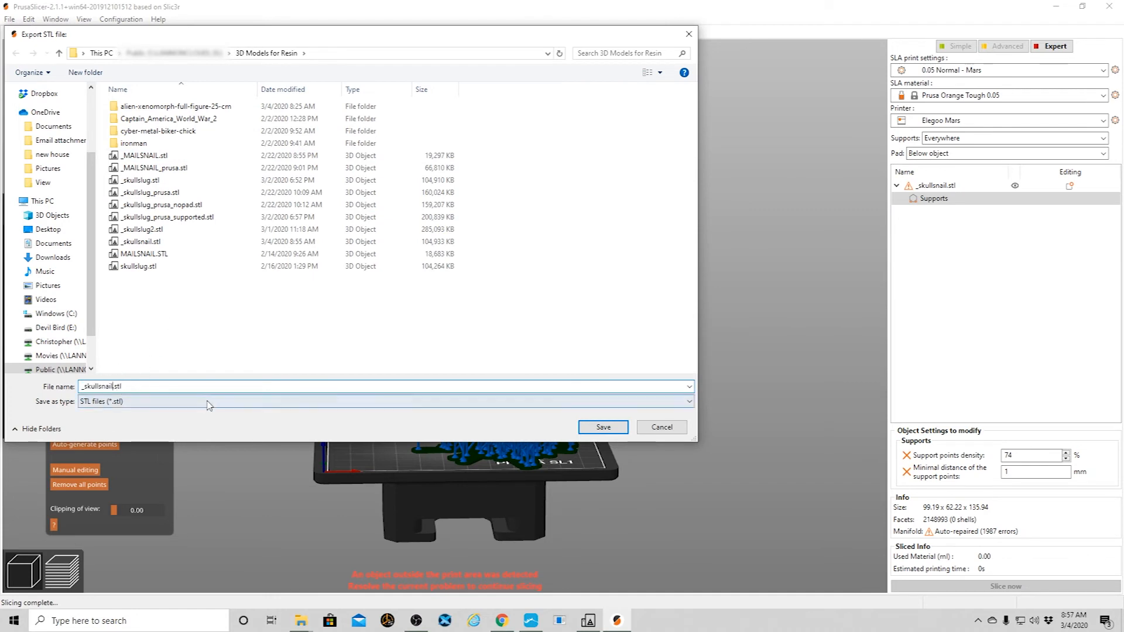
text(_pu)
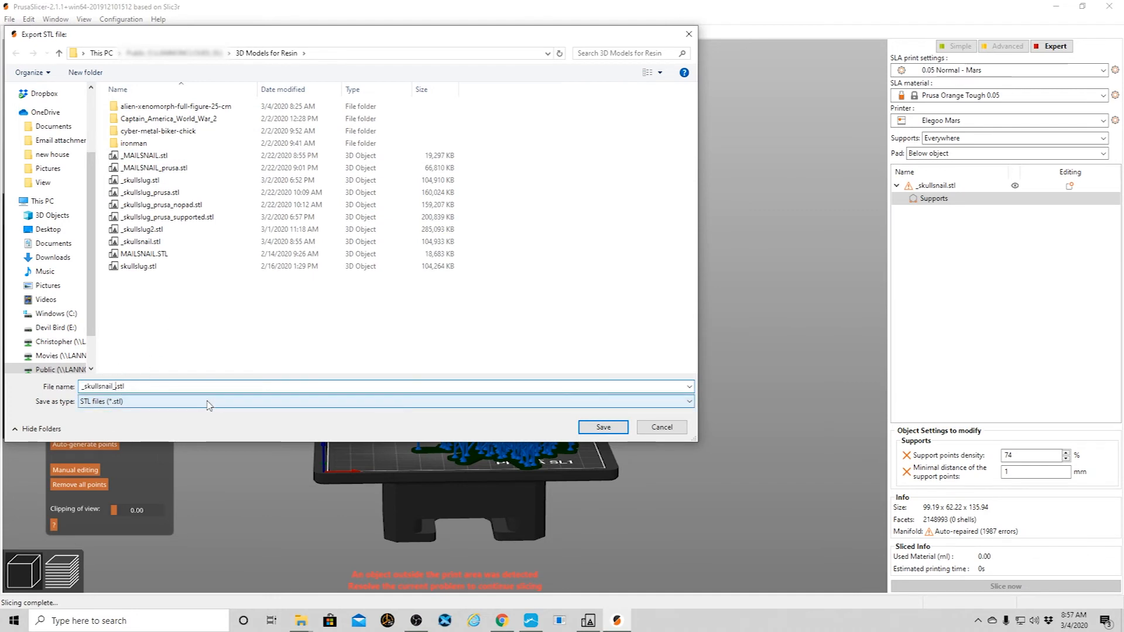
text(rsa_supports)
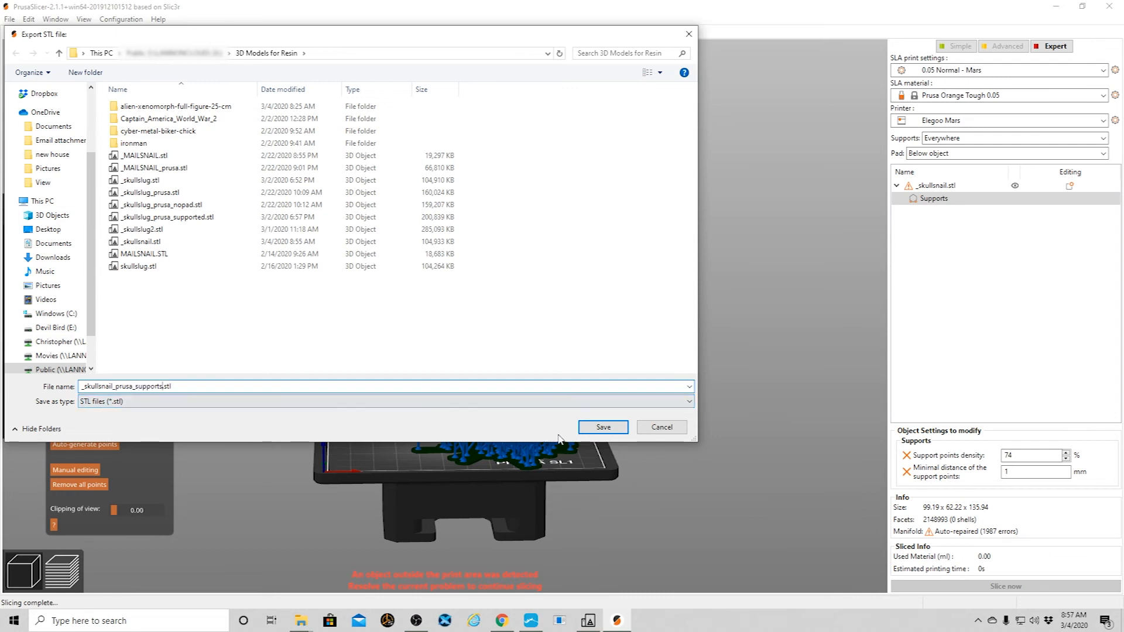
click(601, 426)
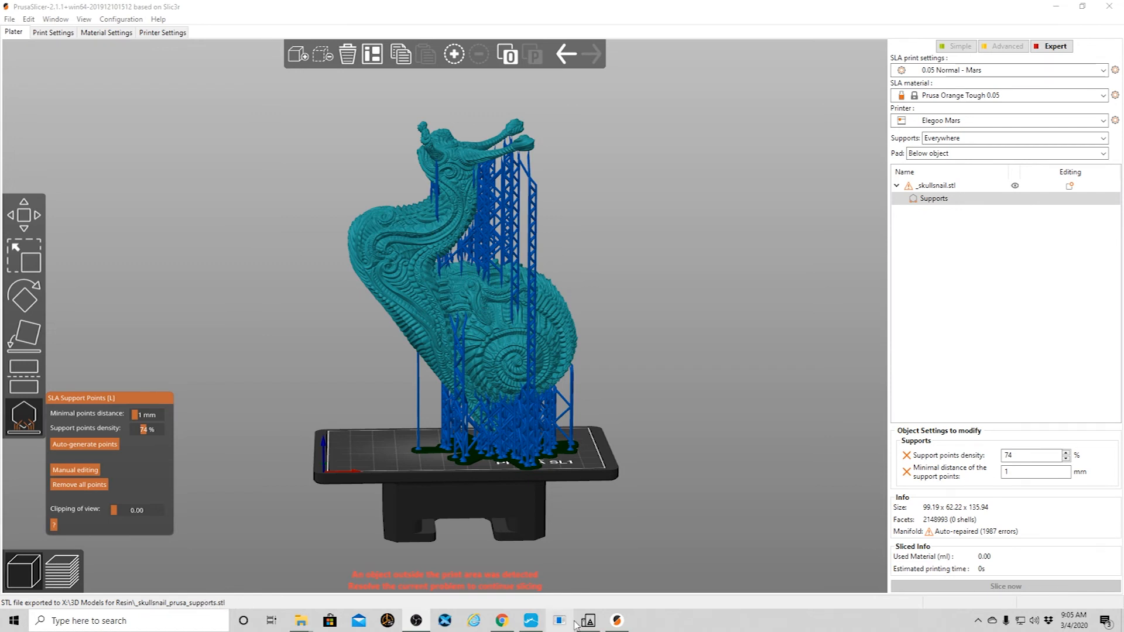
Switch to CHITUBOX and load _skullsnail_prusa_supports.stl onto the empty build plate.
mouse_move(532, 624)
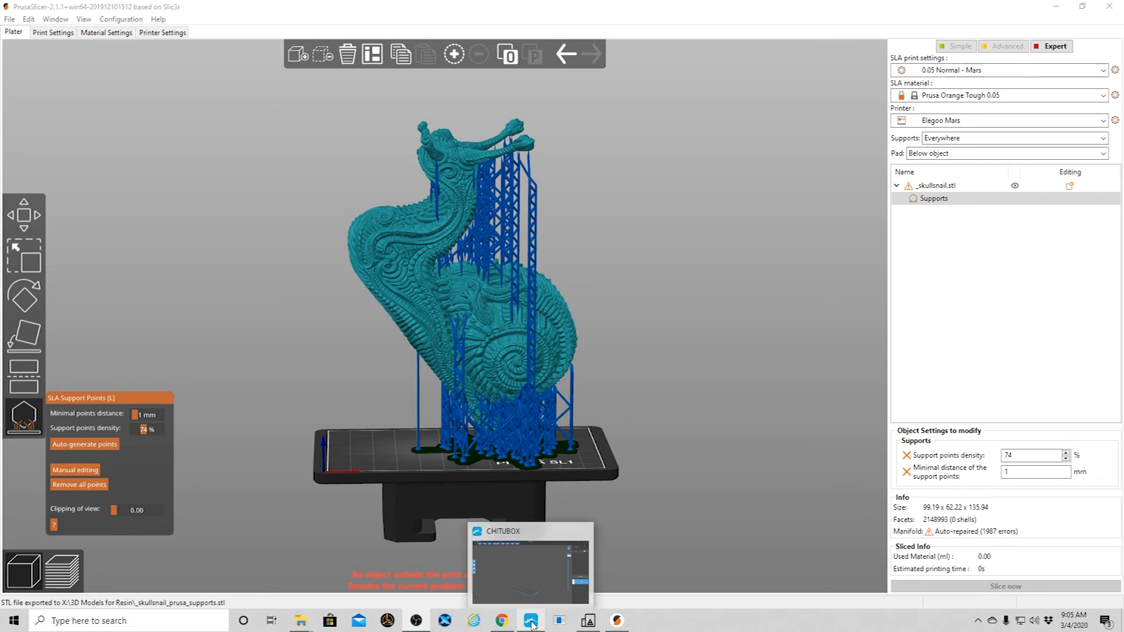
click(532, 624)
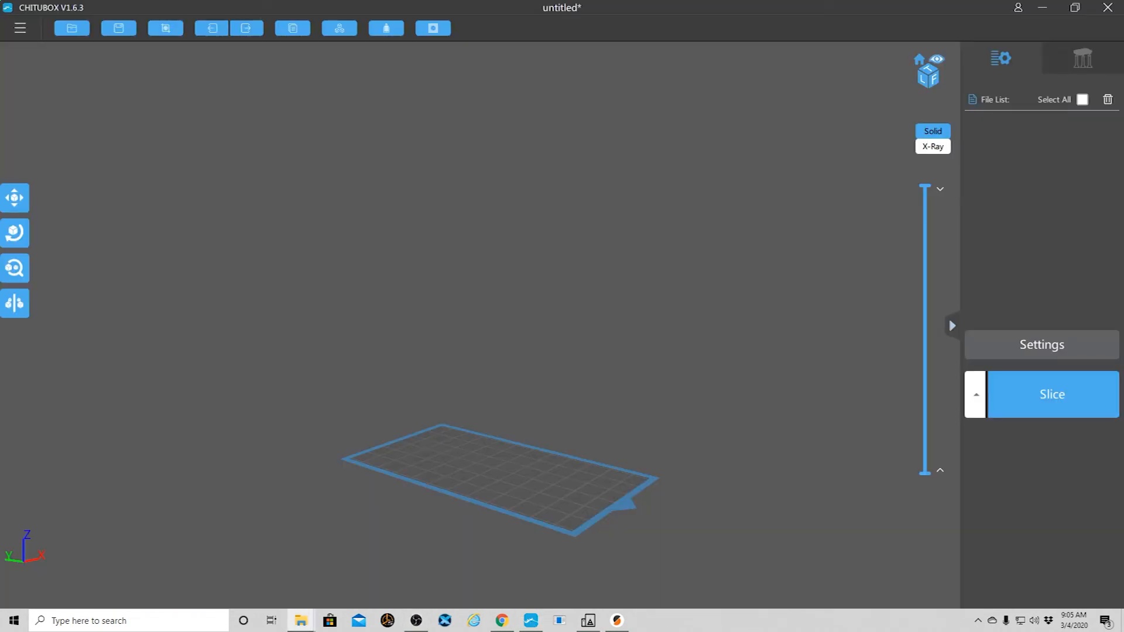
drag(1123, 527, 487, 364)
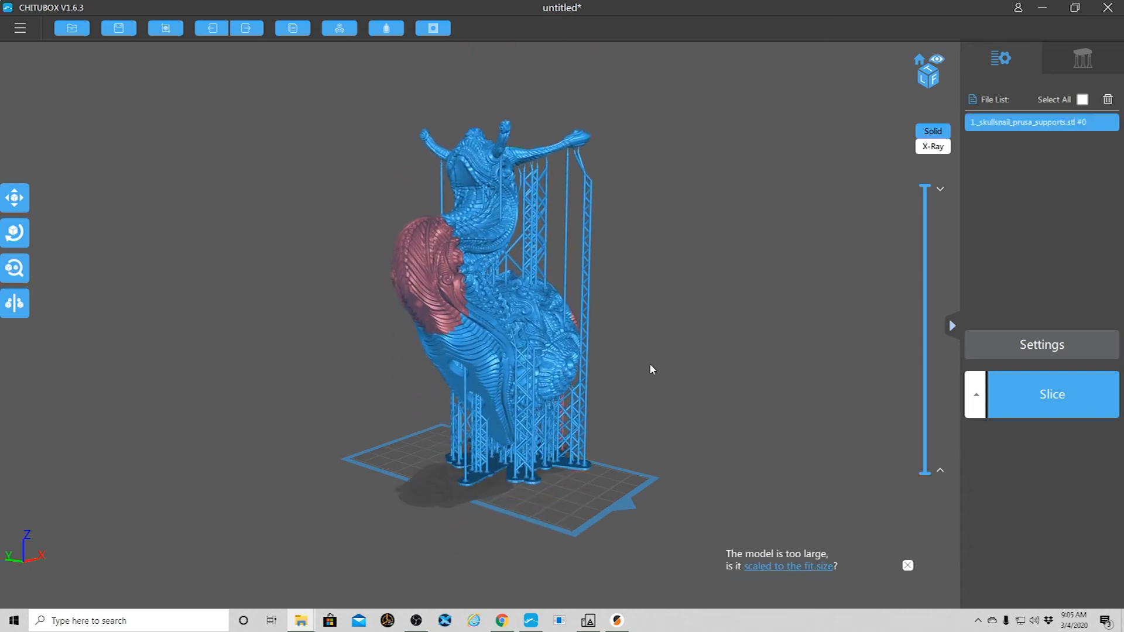
Rotate the supported snail to 90° about the Z axis so its length fits along the build plate.
click(14, 233)
mouse_move(749, 371)
mouse_down()
mouse_move(758, 359)
mouse_move(746, 367)
mouse_up()
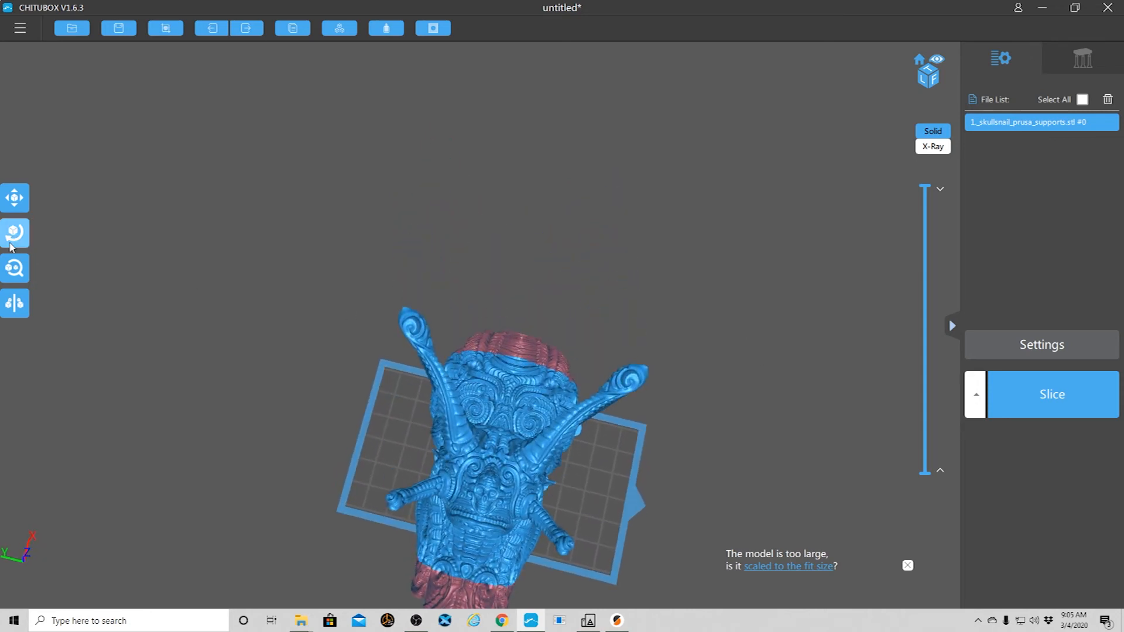
click(14, 232)
drag(577, 470, 557, 409)
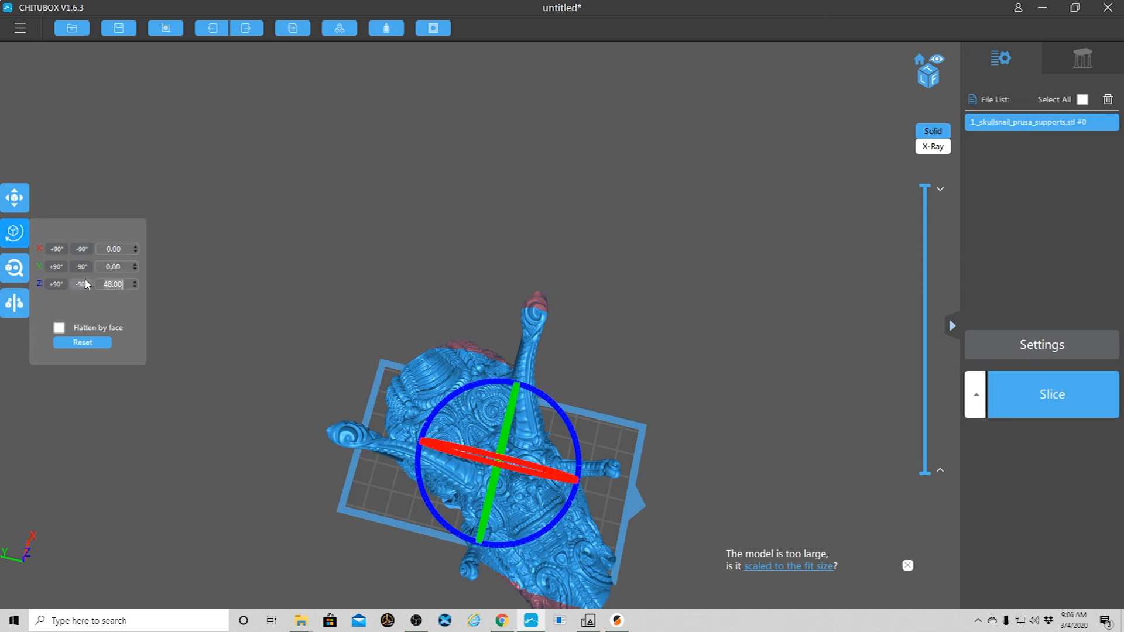
key(BackSpace)
key(BackSpace)
key(BackSpace)
key(BackSpace)
key(BackSpace)
text(90)
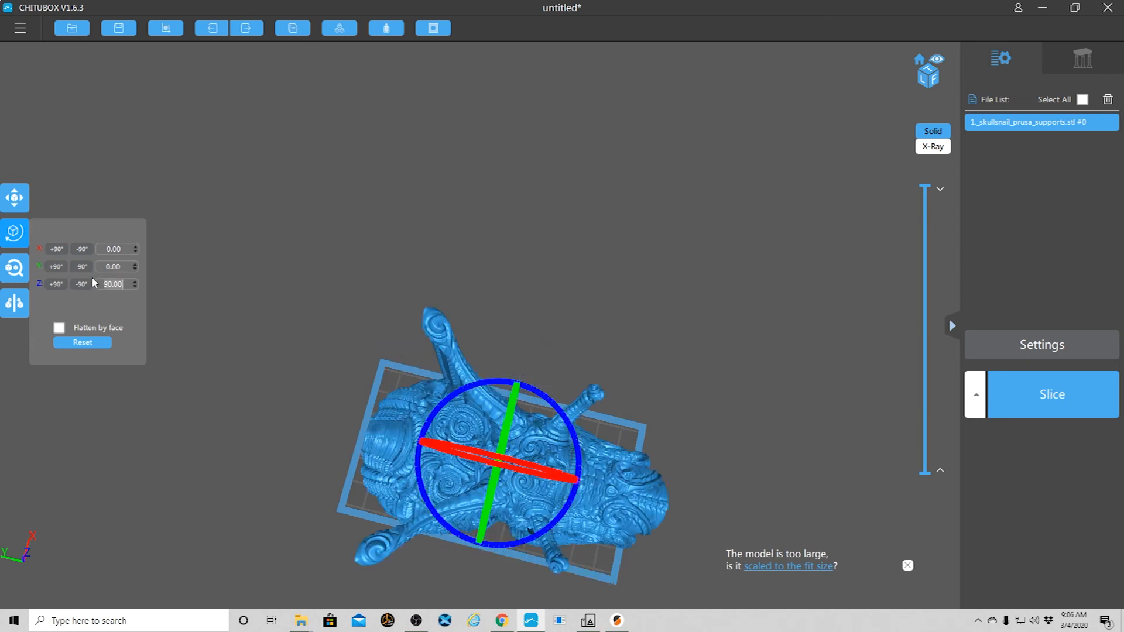
Examine the supported snail from all sides, checking its fit in the build volume and the support coverage beneath the foot.
mouse_move(735, 455)
right_down()
mouse_move(730, 411)
mouse_move(697, 433)
mouse_move(755, 429)
mouse_move(840, 392)
mouse_move(753, 444)
mouse_move(715, 451)
mouse_move(738, 439)
right_up()
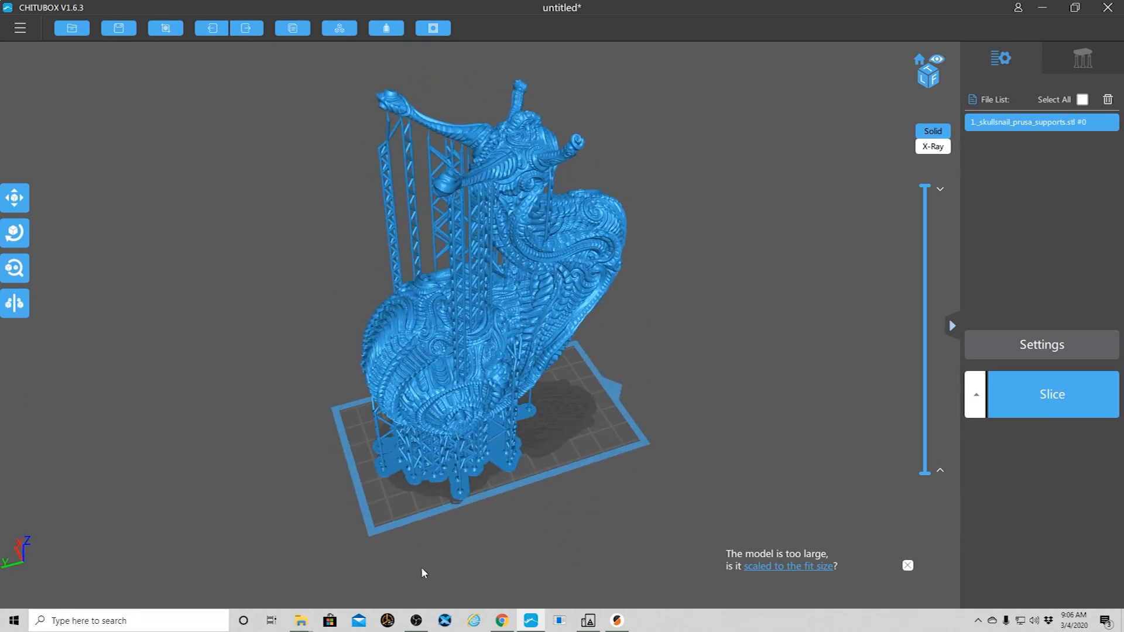
scroll(468, 571, up, 5)
mouse_move(500, 568)
right_down()
mouse_move(489, 595)
mouse_move(564, 546)
mouse_move(494, 549)
right_up()
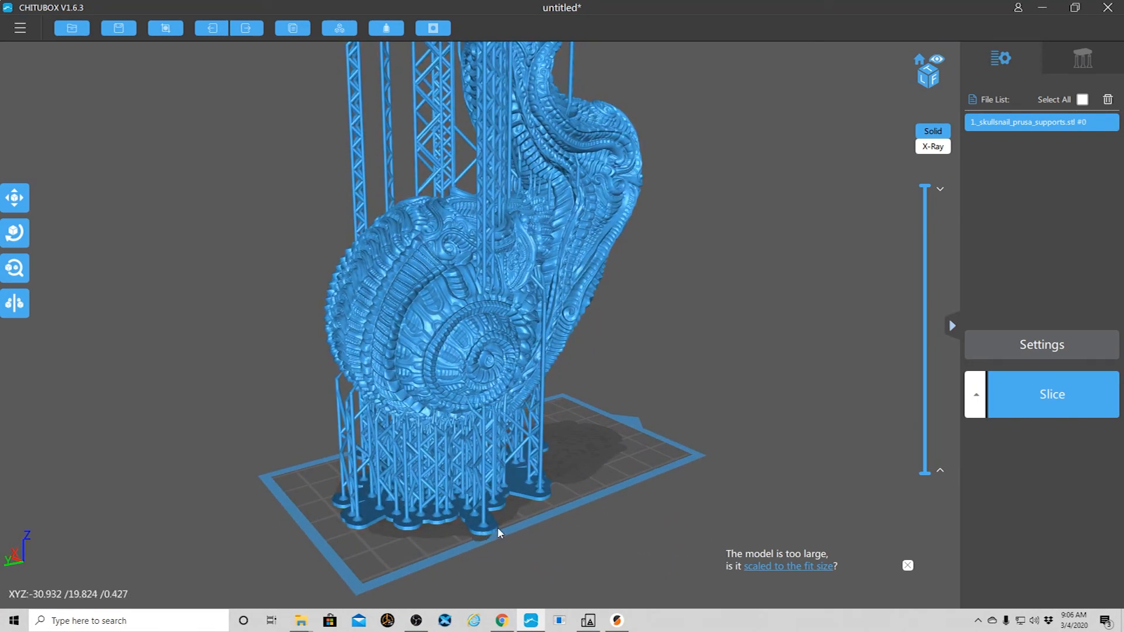
right_drag(482, 534, 701, 459)
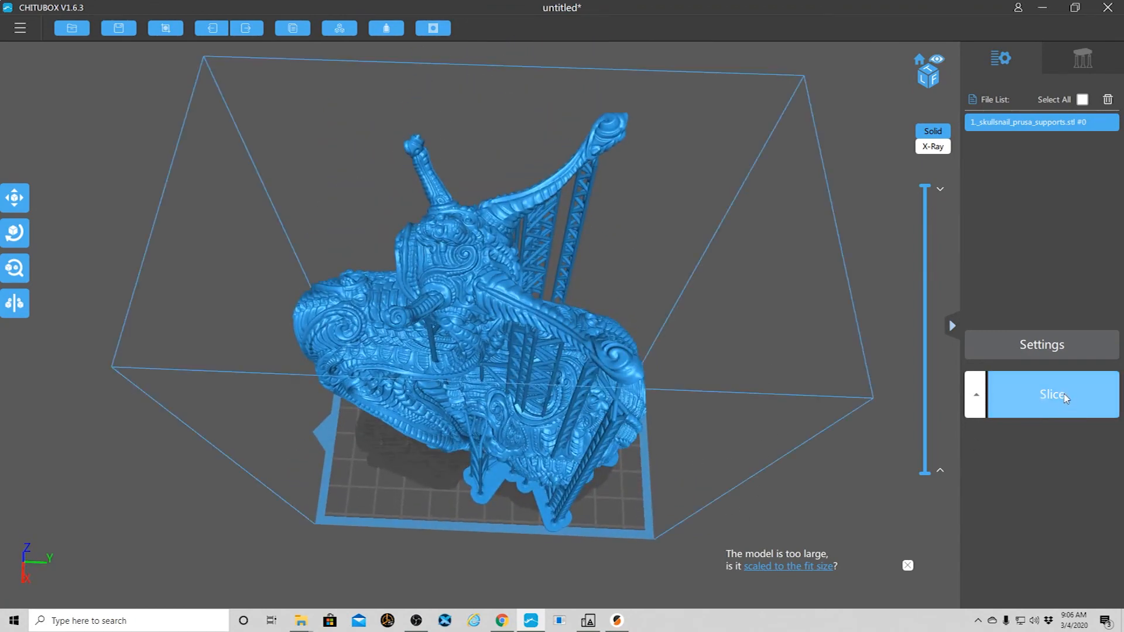
mouse_move(826, 504)
right_down()
mouse_move(827, 469)
mouse_move(775, 353)
mouse_move(800, 497)
mouse_move(824, 510)
right_up()
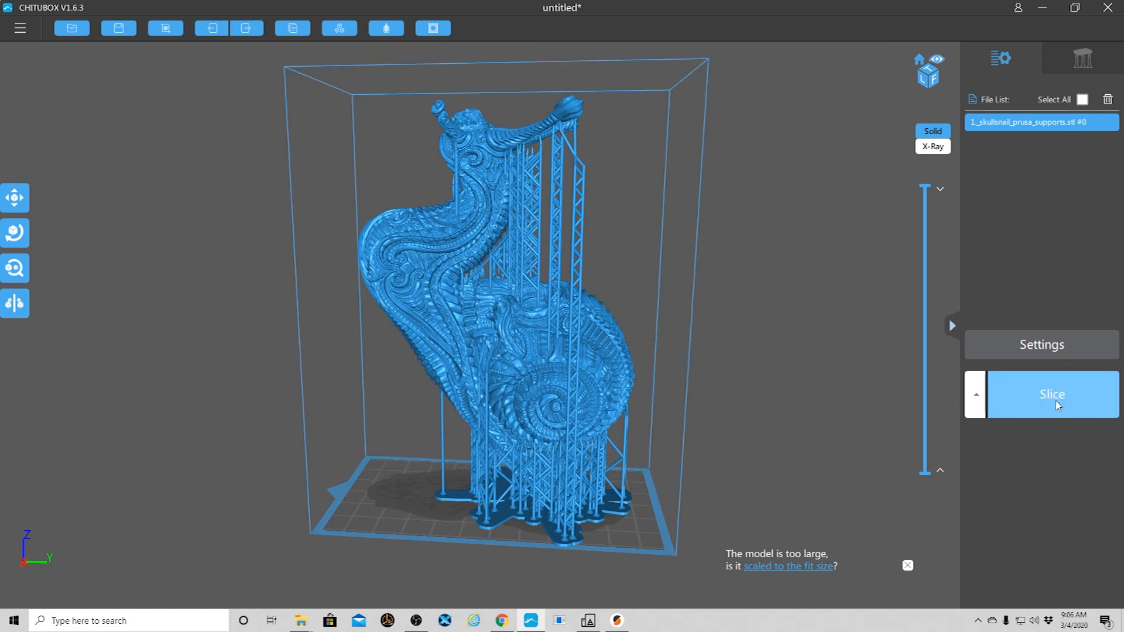
right_drag(790, 389, 850, 364)
right_drag(737, 360, 831, 373)
mouse_move(712, 380)
right_down()
mouse_move(722, 389)
mouse_move(684, 384)
mouse_move(696, 385)
right_up()
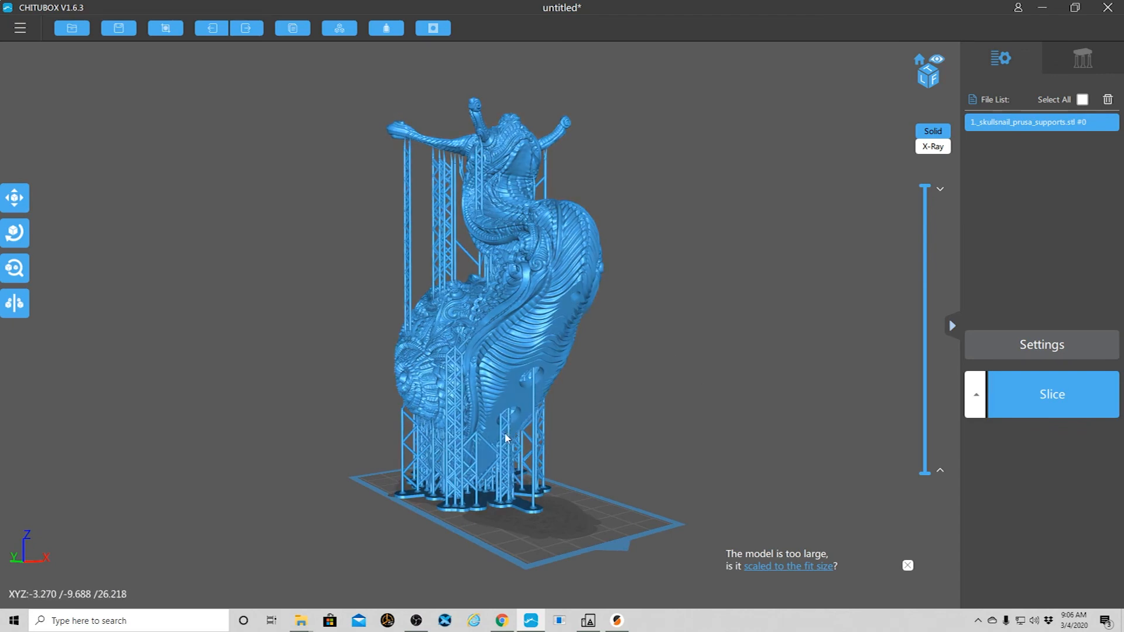
right_drag(652, 371, 608, 321)
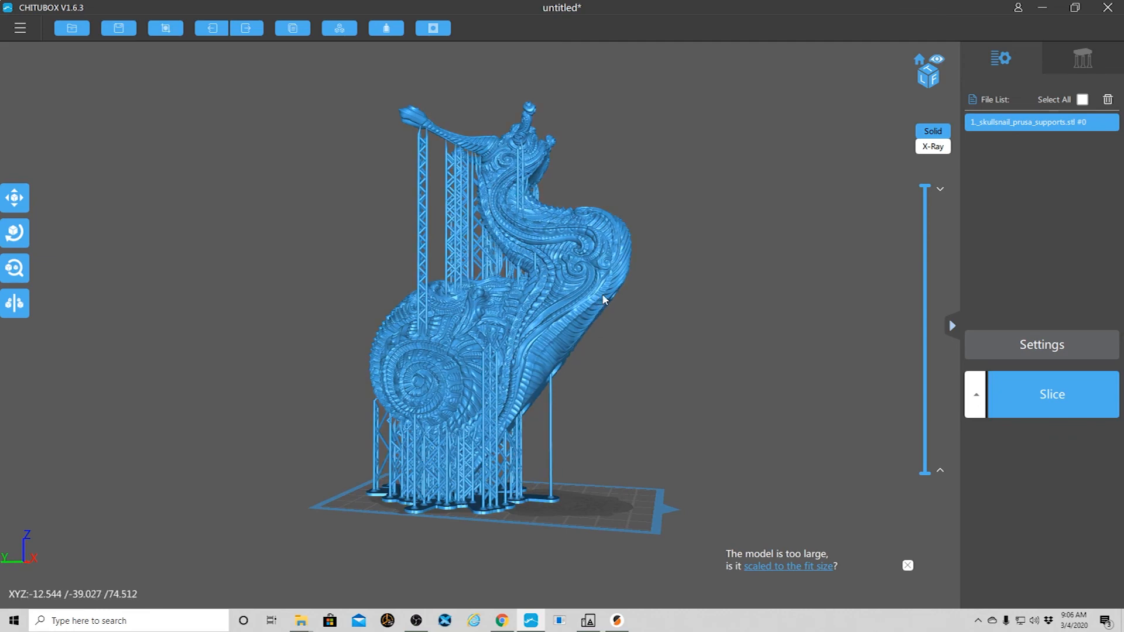
right_drag(705, 351, 621, 354)
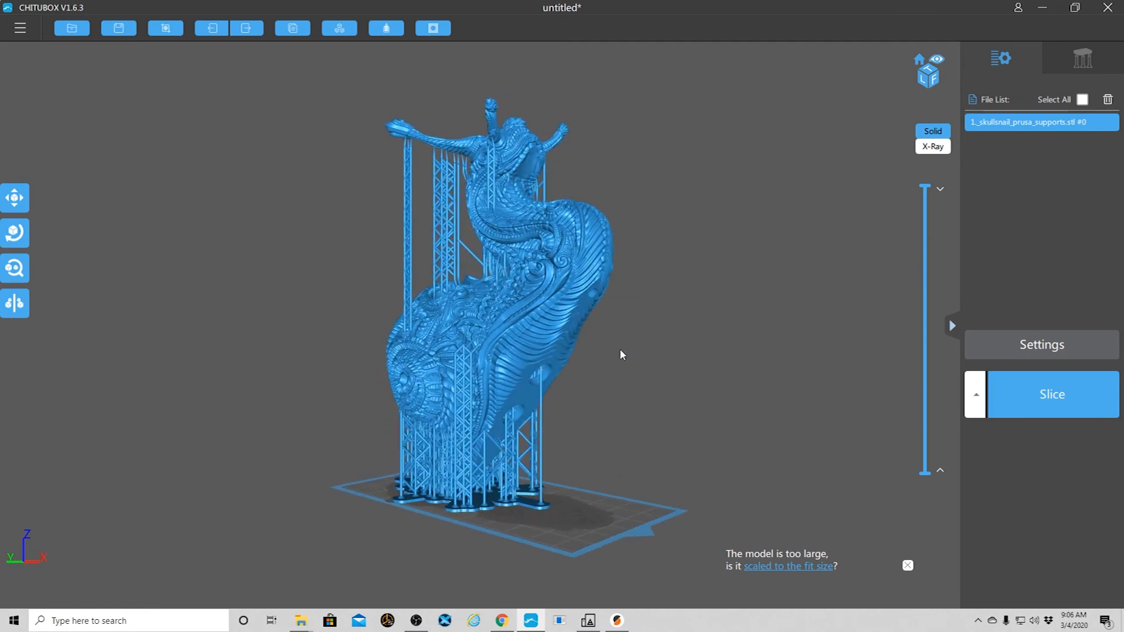
Add three light supports by hand to the flat underside of the snail's foot, between the two lower drain holes.
click(1083, 57)
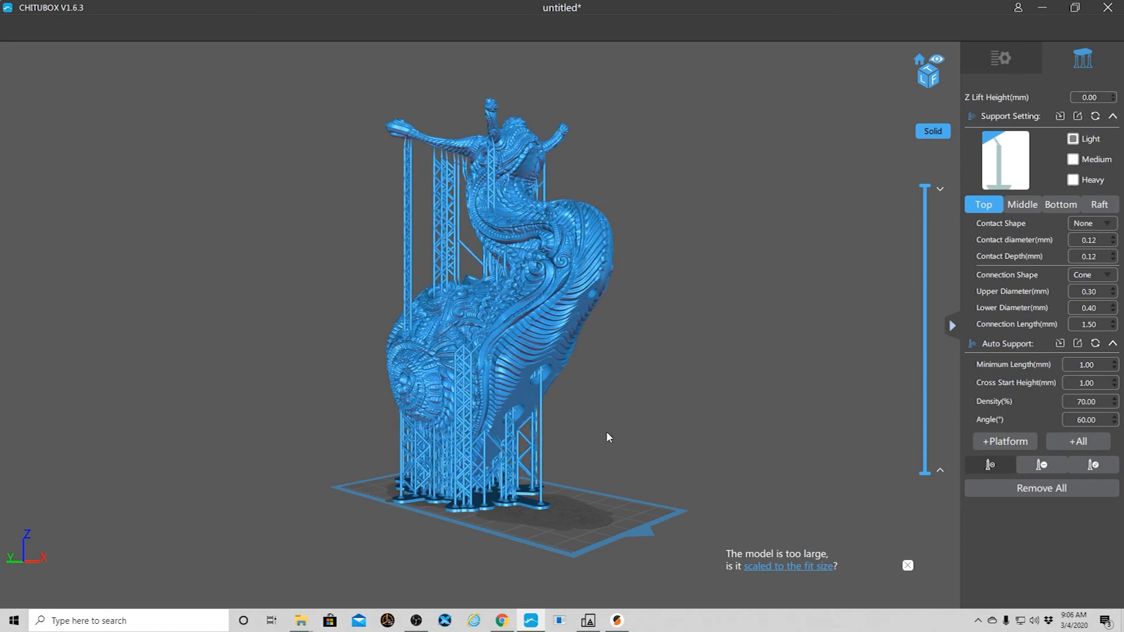
right_drag(609, 437, 617, 429)
scroll(481, 446, up, 5)
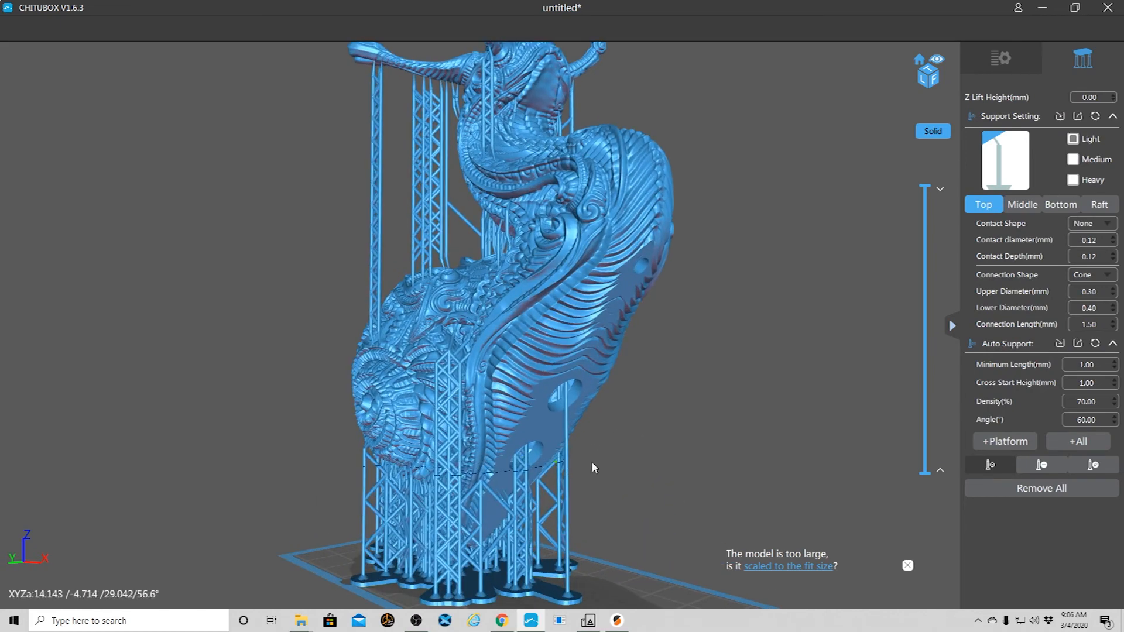
click(534, 426)
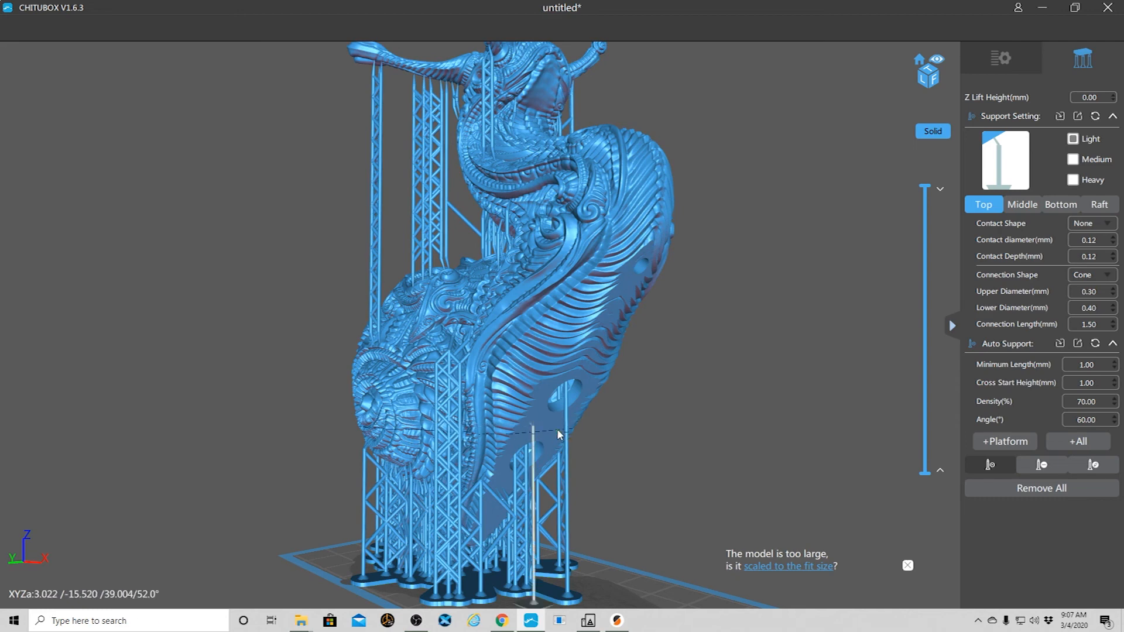
click(557, 428)
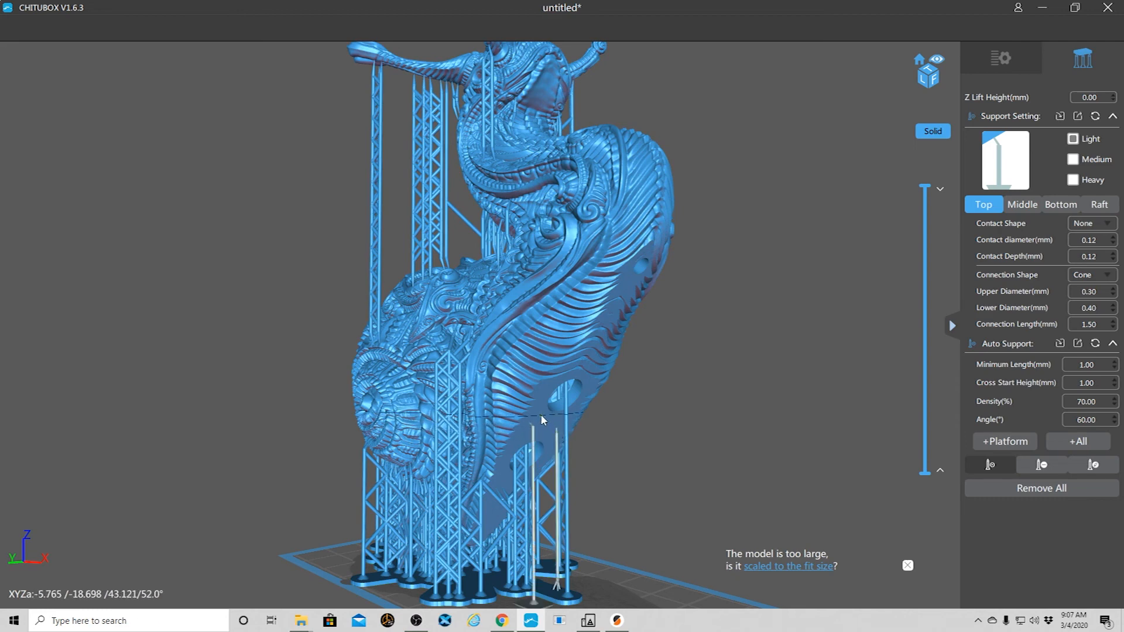
click(548, 417)
right_drag(519, 486, 660, 503)
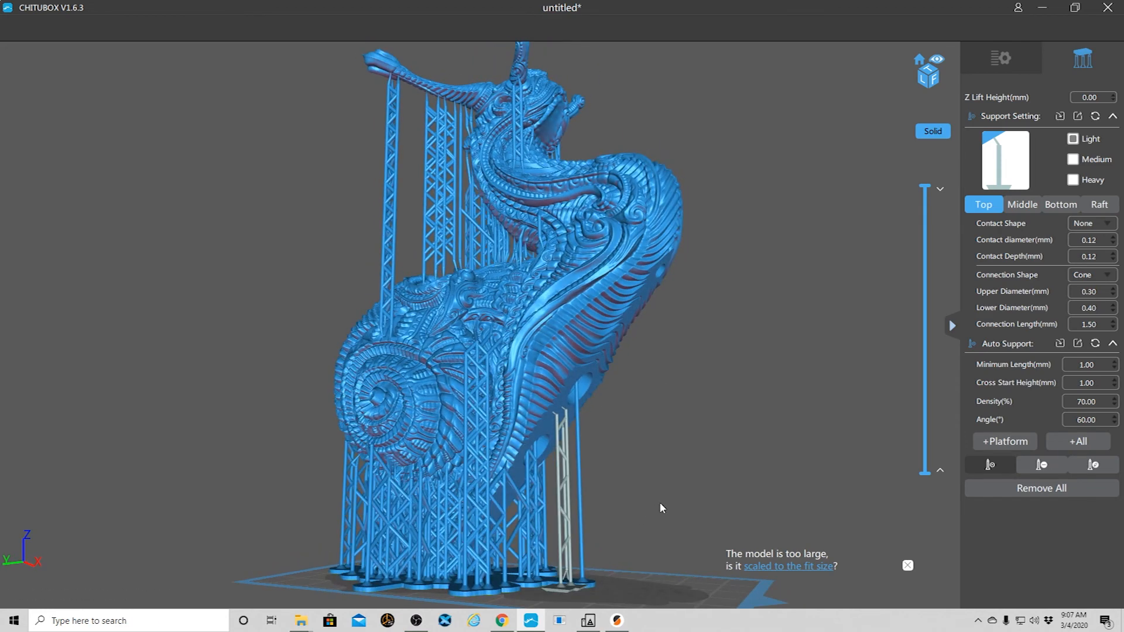
Add more light supports around the lower drain holes and along the foot's lower underside, and finish support editing.
right_drag(663, 471, 704, 477)
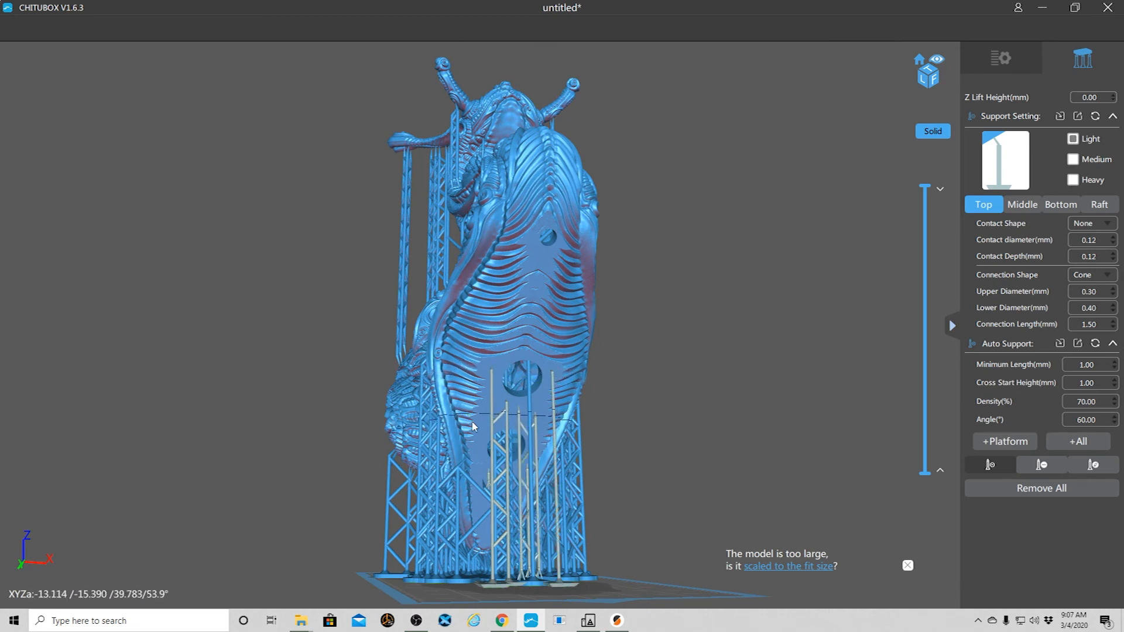
right_drag(483, 470, 494, 458)
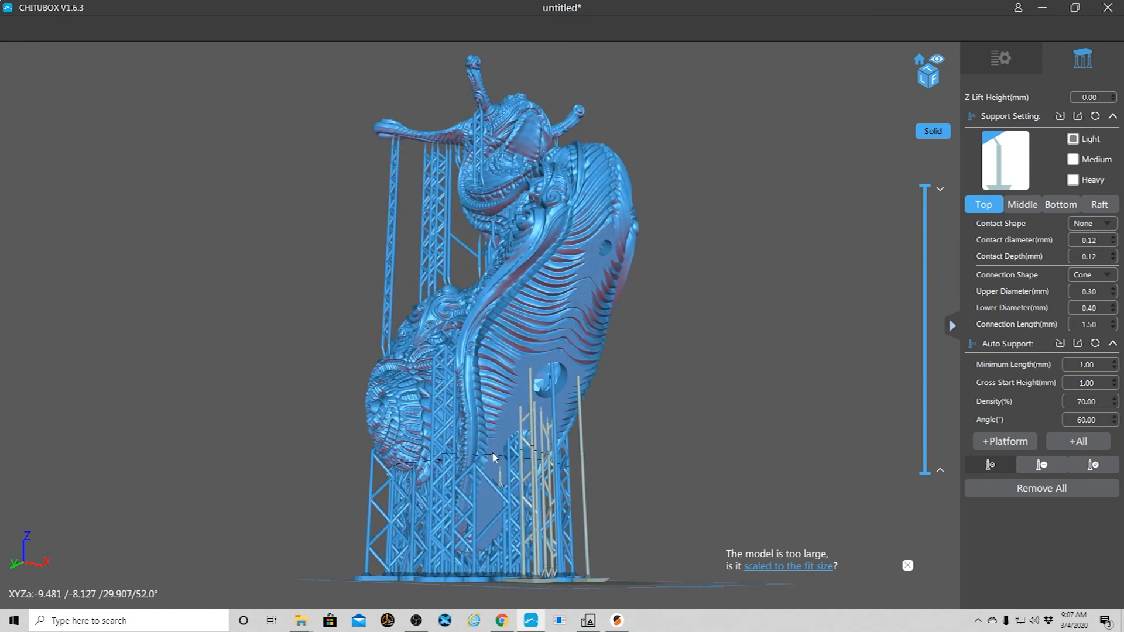
right_drag(489, 515, 712, 469)
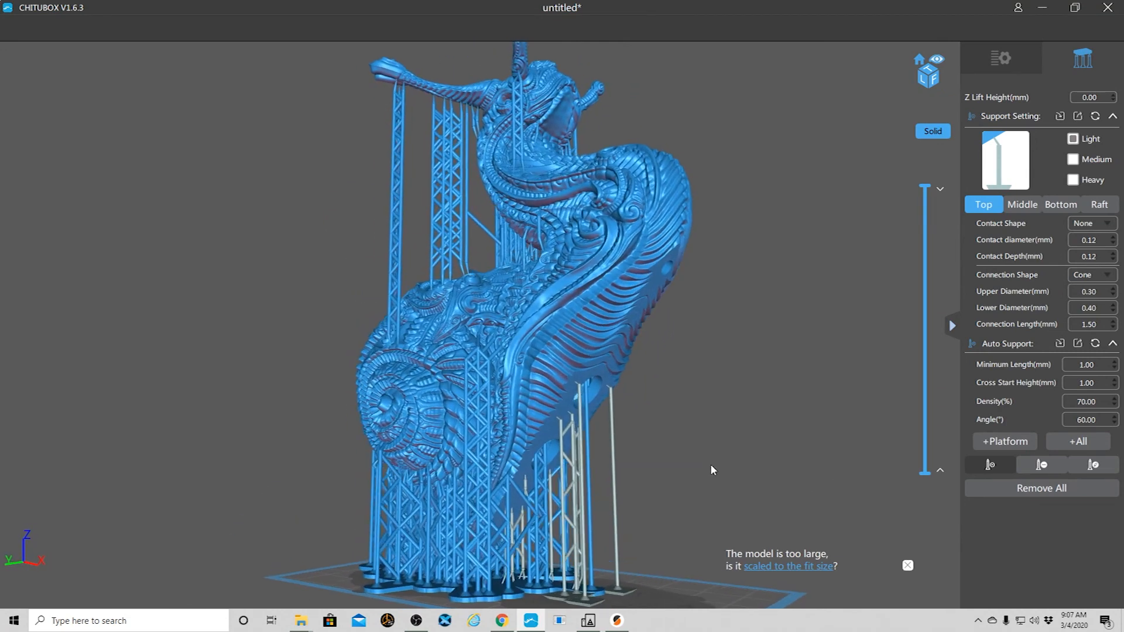
scroll(690, 458, down, 2)
right_drag(664, 405, 699, 427)
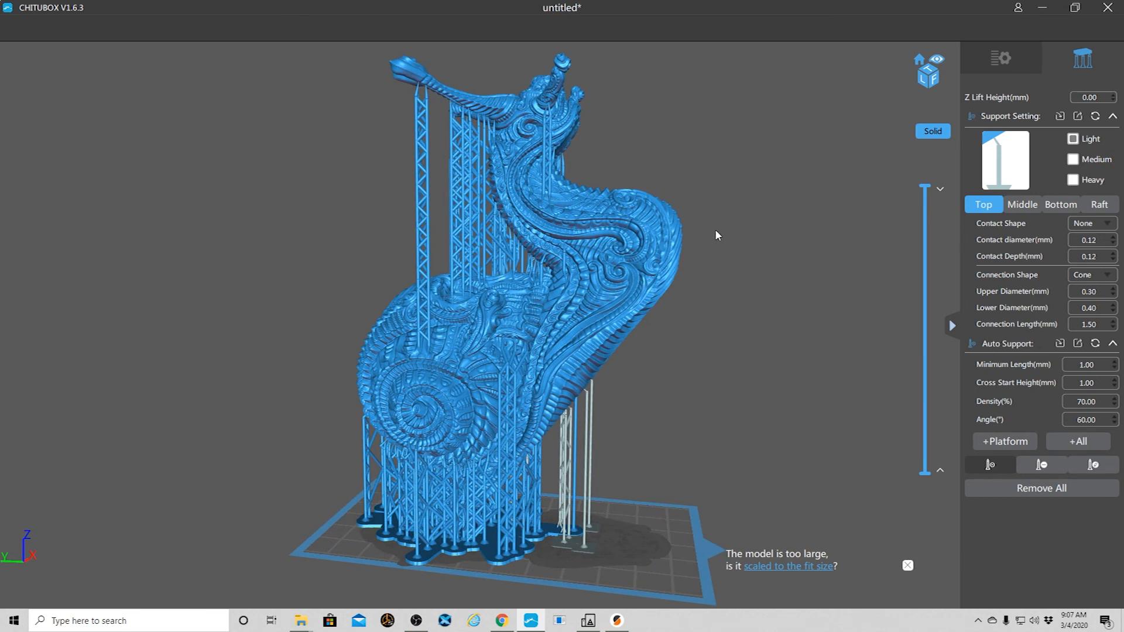
click(1000, 59)
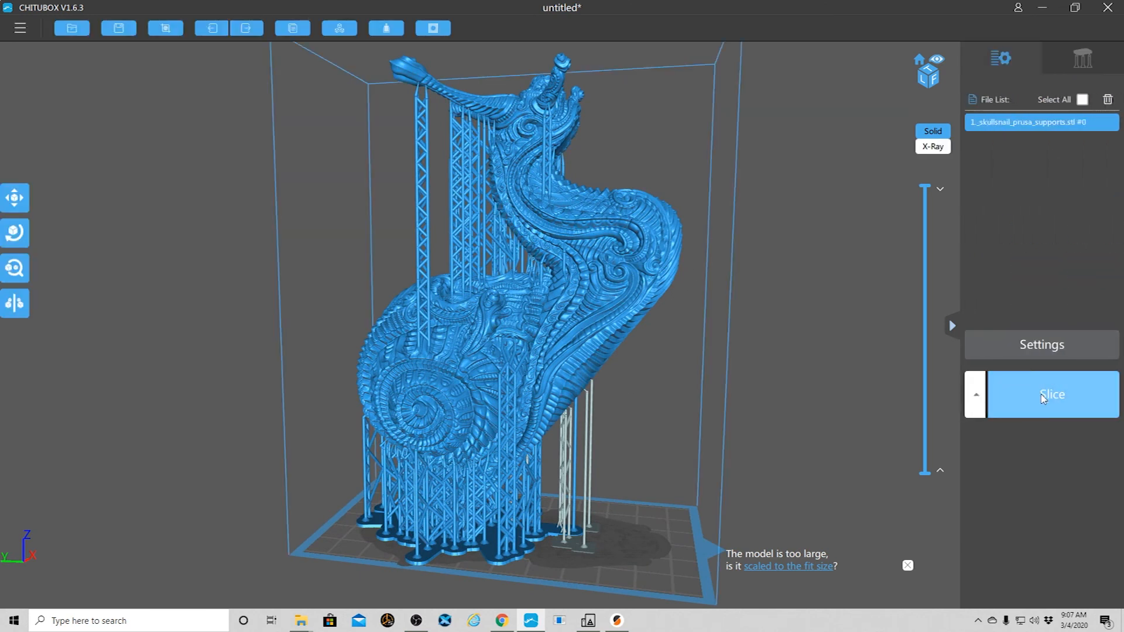